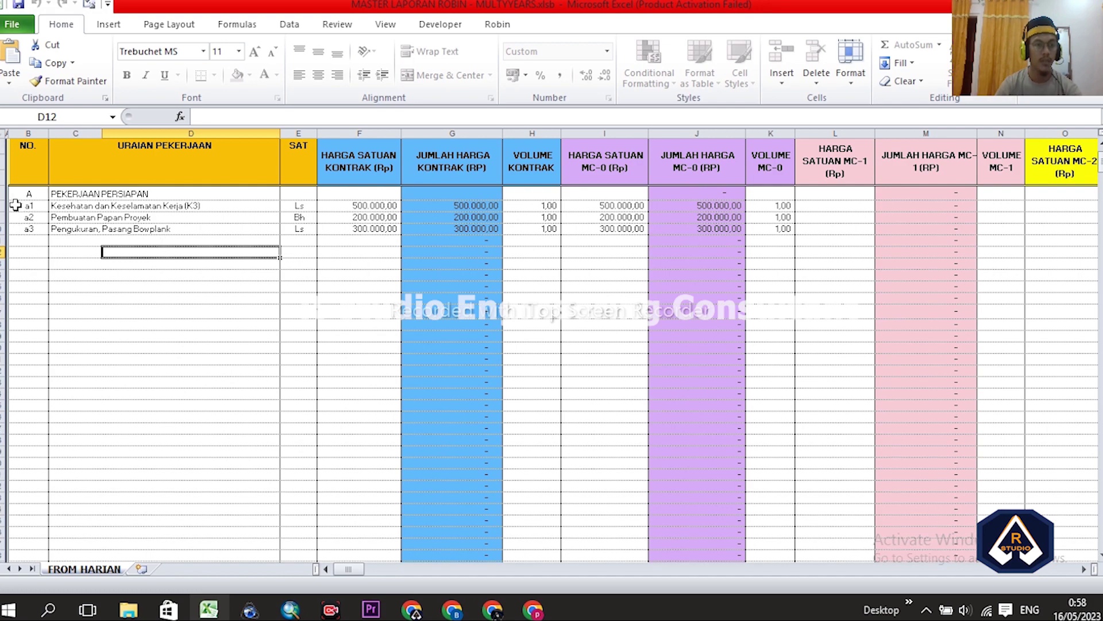
Examine the NO., URAIAN PEKERJAAN, SAT, unit price and total contract price entries of work items a1 to a3
{"action": "left_click_drag", "start_coordinate": [27, 194], "coordinate": [35, 391]}
{"action": "left_click_drag", "start_coordinate": [63, 194], "coordinate": [77, 295]}
{"action": "left_click_drag", "start_coordinate": [30, 190], "coordinate": [77, 240]}
{"action": "left_click_drag", "start_coordinate": [314, 202], "coordinate": [299, 228]}
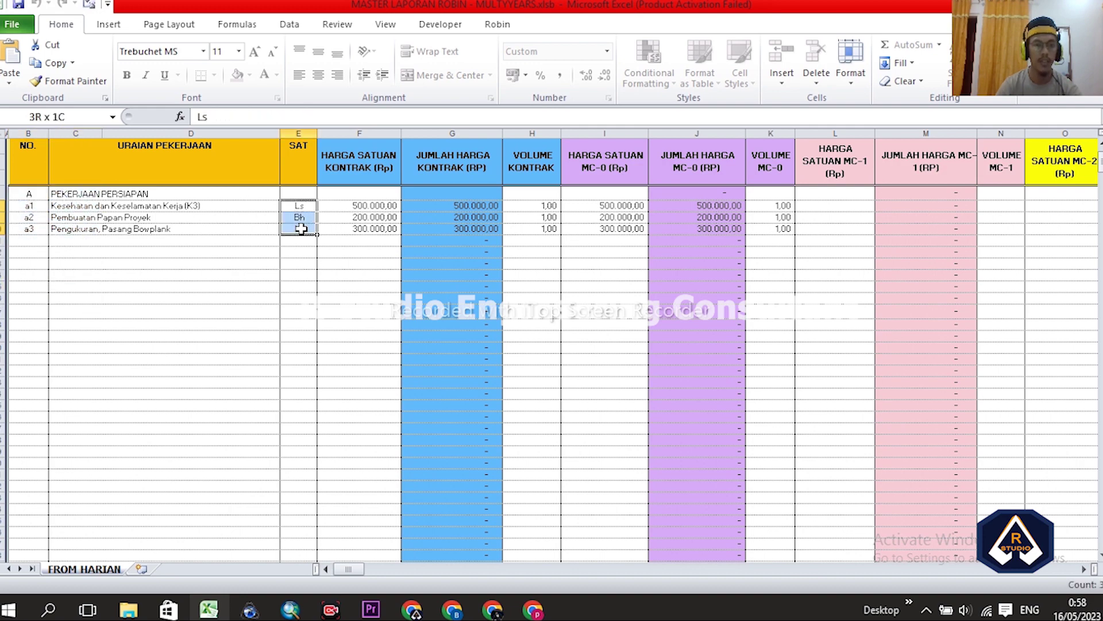
{"action": "left_click_drag", "start_coordinate": [360, 205], "coordinate": [360, 231]}
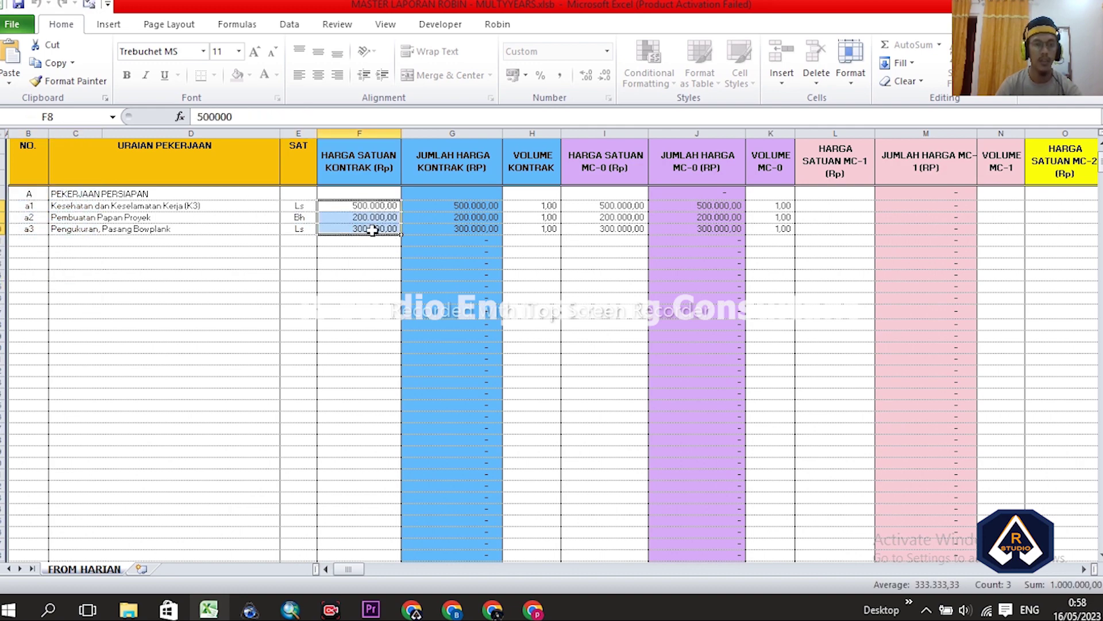
{"action": "scroll", "coordinate": [468, 290], "scroll_direction": "up", "scroll_amount": 2}
{"action": "left_click", "coordinate": [472, 349]}
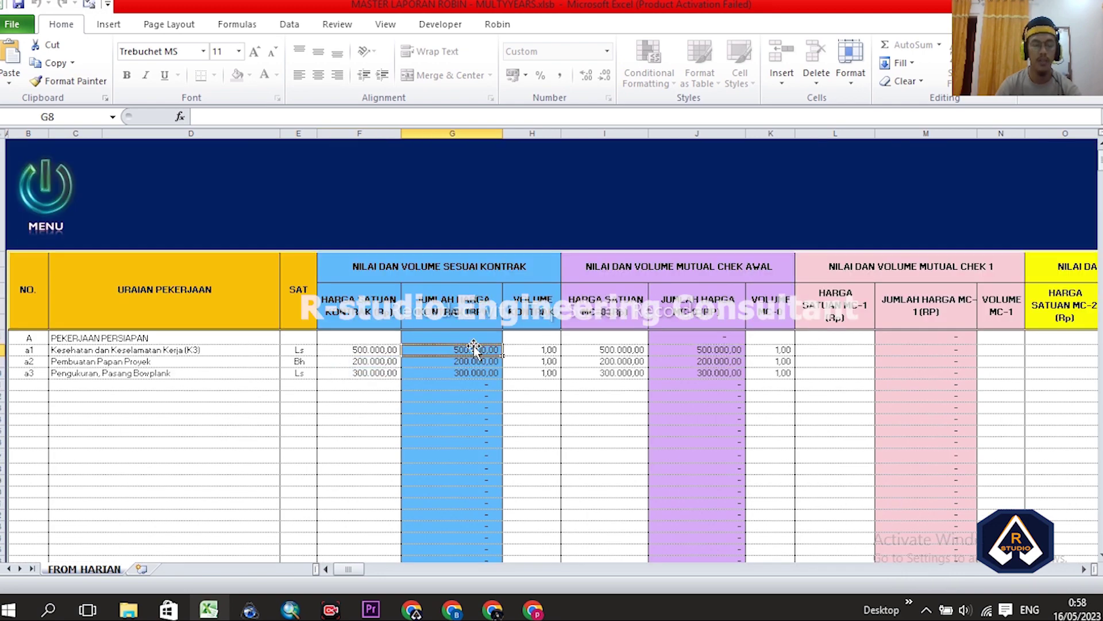
{"action": "scroll", "coordinate": [494, 262], "scroll_direction": "down", "scroll_amount": 2}
{"action": "left_click", "coordinate": [363, 205]}
{"action": "left_click", "coordinate": [300, 207]}
{"action": "scroll", "coordinate": [301, 213], "scroll_direction": "up", "scroll_amount": 2}
{"action": "scroll", "coordinate": [407, 336], "scroll_direction": "down", "scroll_amount": 2}
{"action": "scroll", "coordinate": [470, 298], "scroll_direction": "up", "scroll_amount": 2}
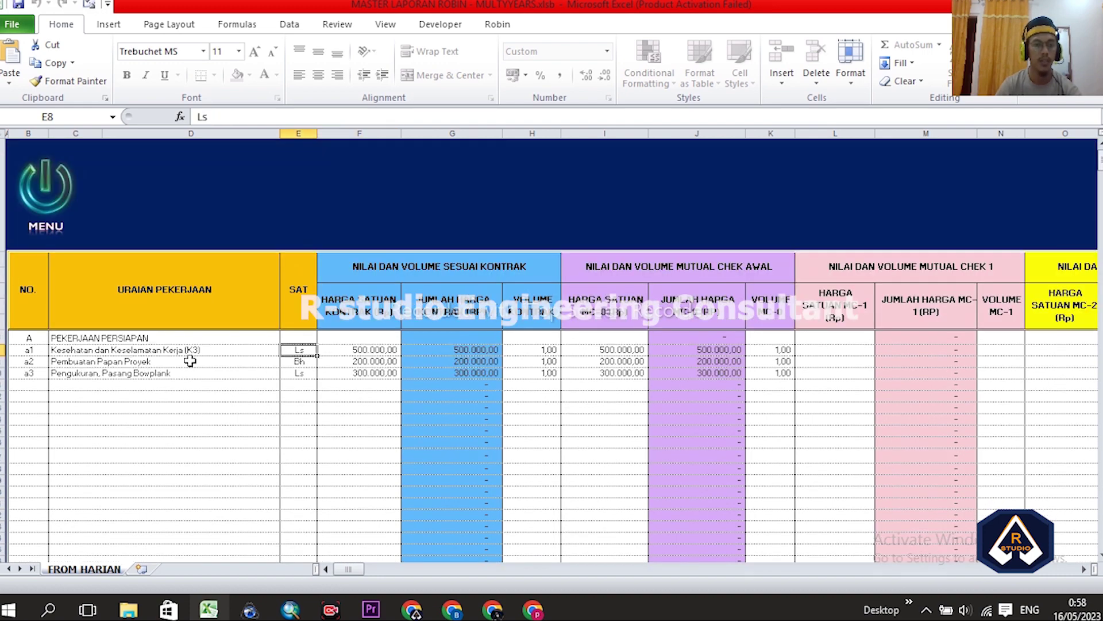
{"action": "left_click", "coordinate": [62, 351]}
{"action": "left_click", "coordinate": [366, 351]}
{"action": "left_click", "coordinate": [454, 349]}
{"action": "scroll", "coordinate": [500, 207], "scroll_direction": "down", "scroll_amount": 2}
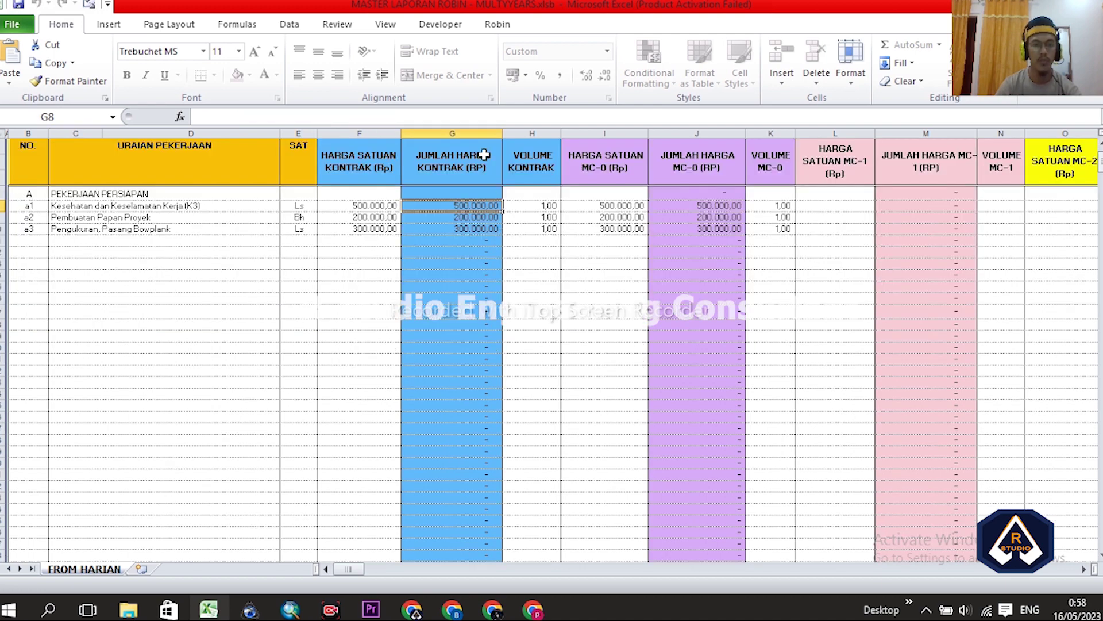
Try to edit the total contract price of item a1 in cell G8
{"action": "scroll", "coordinate": [474, 241], "scroll_direction": "up", "scroll_amount": 2}
{"action": "left_click", "coordinate": [477, 360]}
{"action": "left_click", "coordinate": [477, 372]}
{"action": "left_click", "coordinate": [475, 350]}
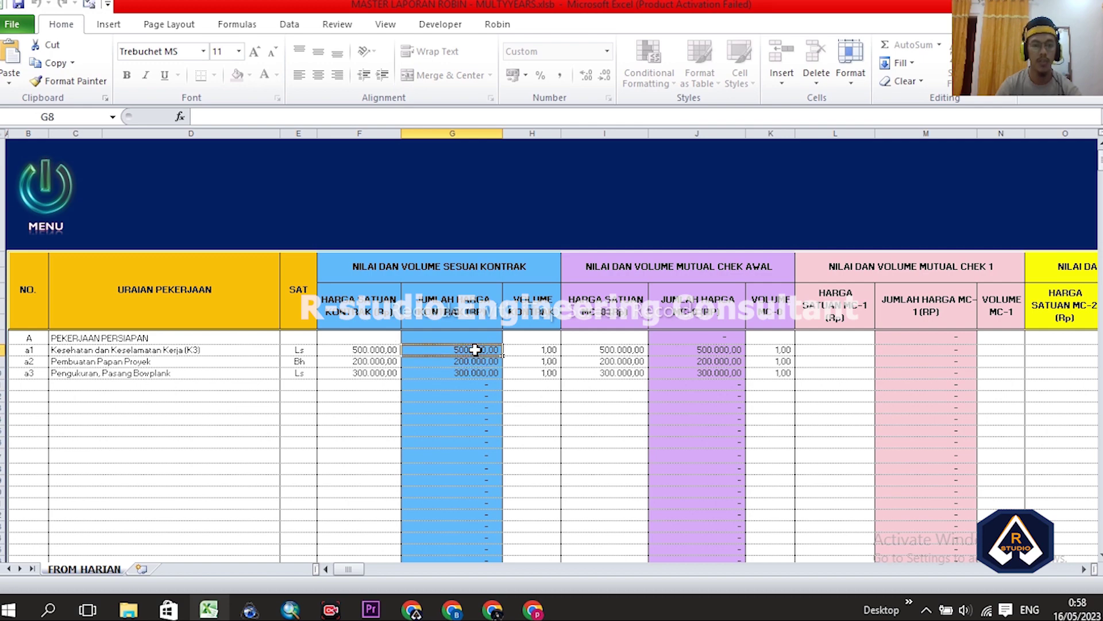
{"action": "double_click", "coordinate": [475, 349]}
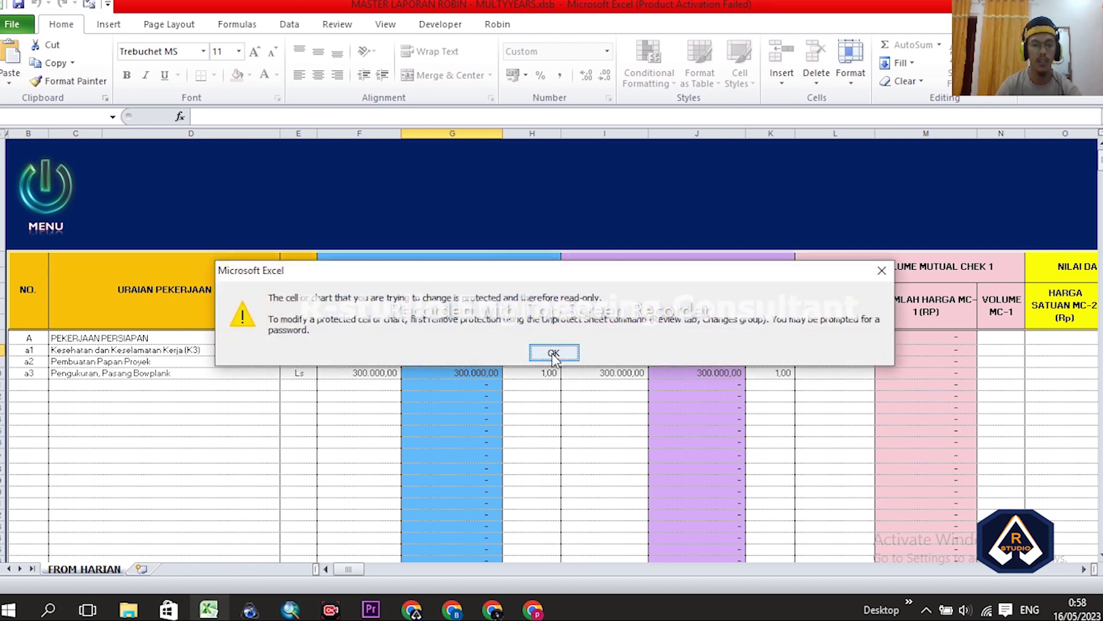
{"action": "left_click", "coordinate": [554, 354]}
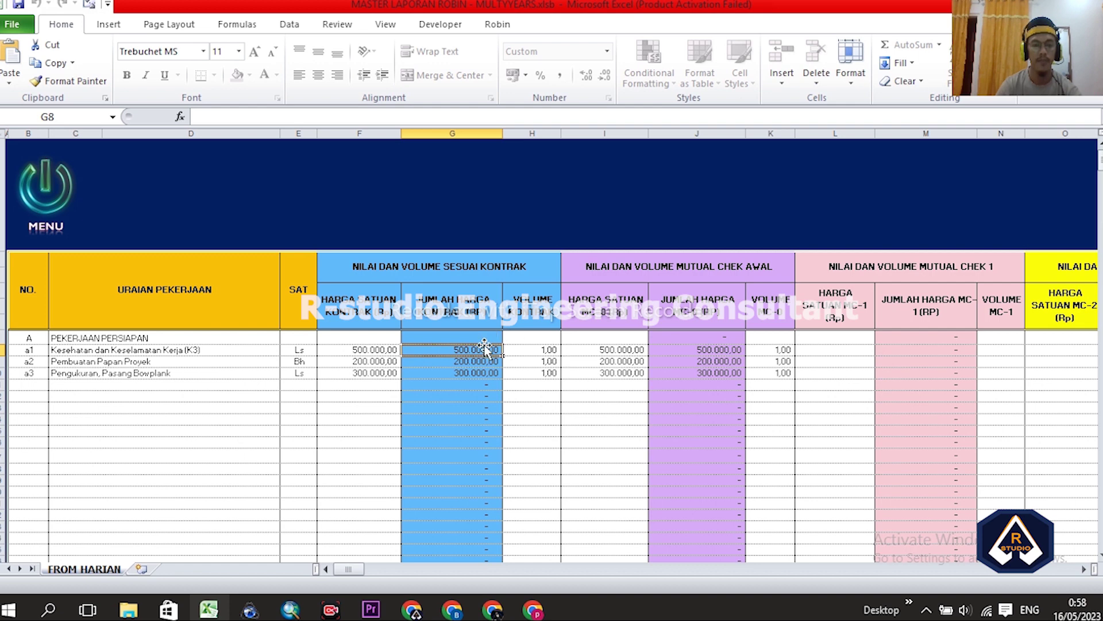
{"action": "left_click", "coordinate": [488, 134]}
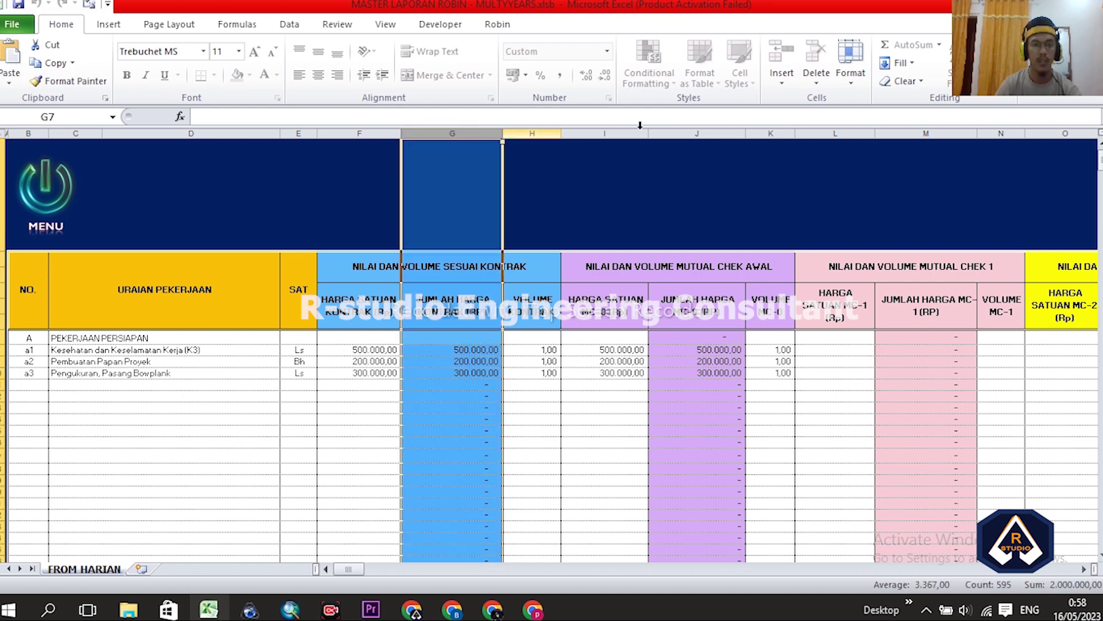
{"action": "left_click", "coordinate": [471, 350]}
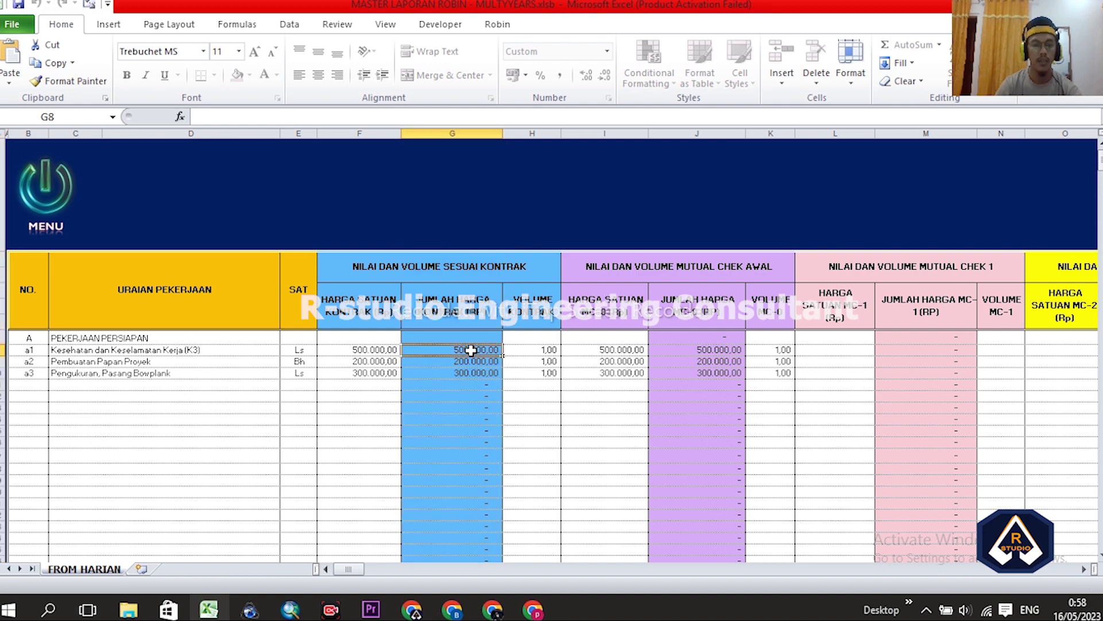
Examine the value and volume column groups from the contract through Mutual Chek Awal, 1, 2, 3 and Akhir to Contrack Change Order (CCO)
{"action": "scroll", "coordinate": [471, 297], "scroll_direction": "down", "scroll_amount": 1}
{"action": "scroll", "coordinate": [471, 311], "scroll_direction": "up", "scroll_amount": 1}
{"action": "scroll", "coordinate": [583, 376], "scroll_direction": "right", "scroll_amount": 2}
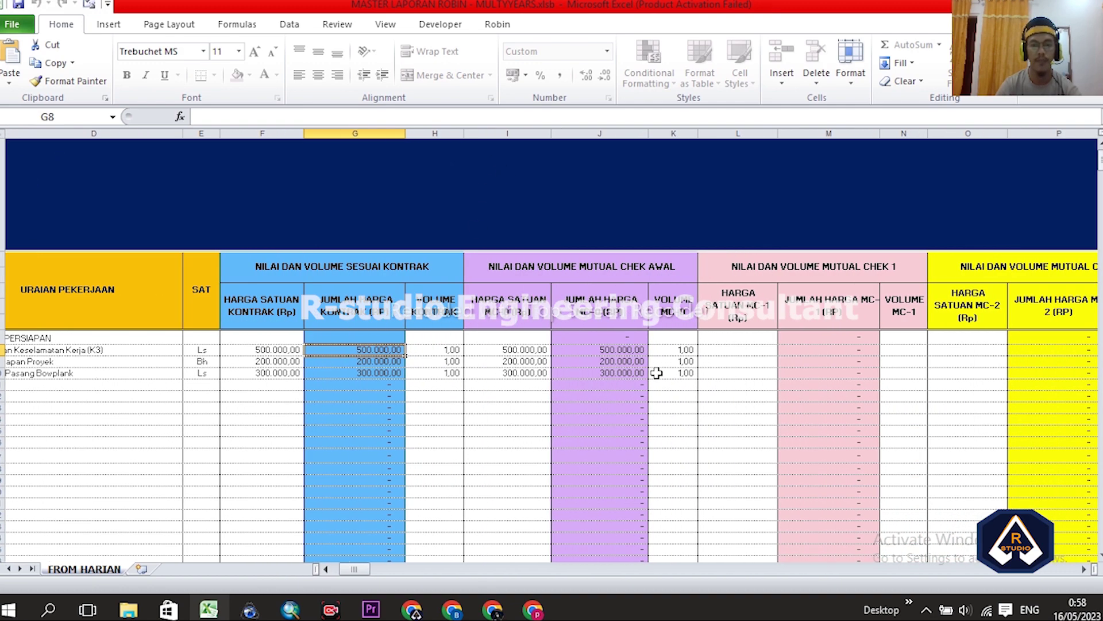
{"action": "left_click", "coordinate": [319, 270]}
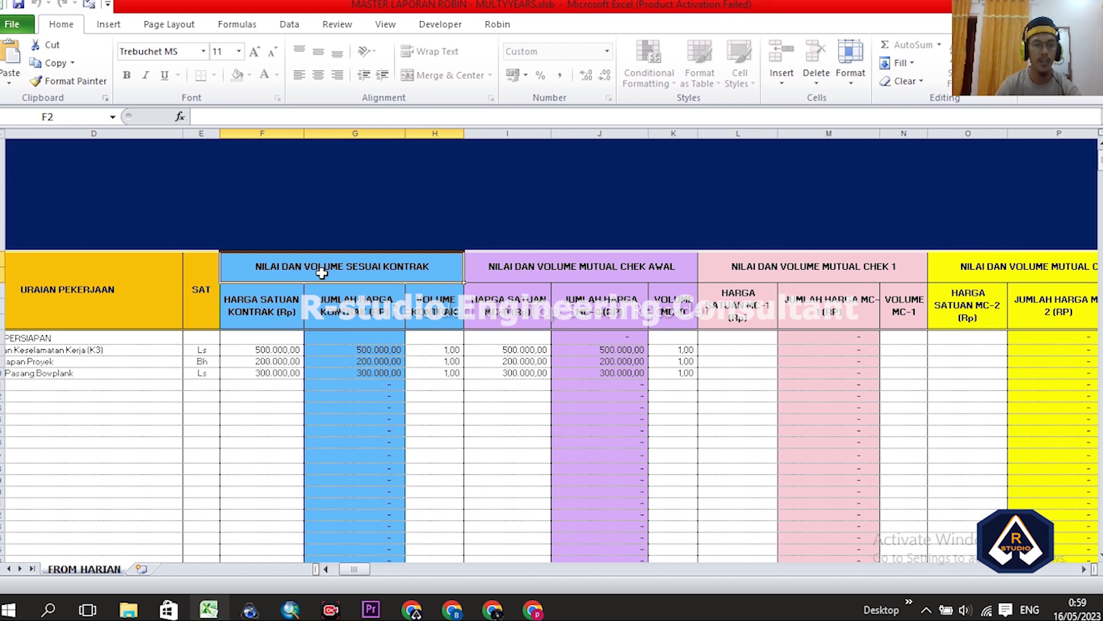
{"action": "left_click", "coordinate": [590, 269]}
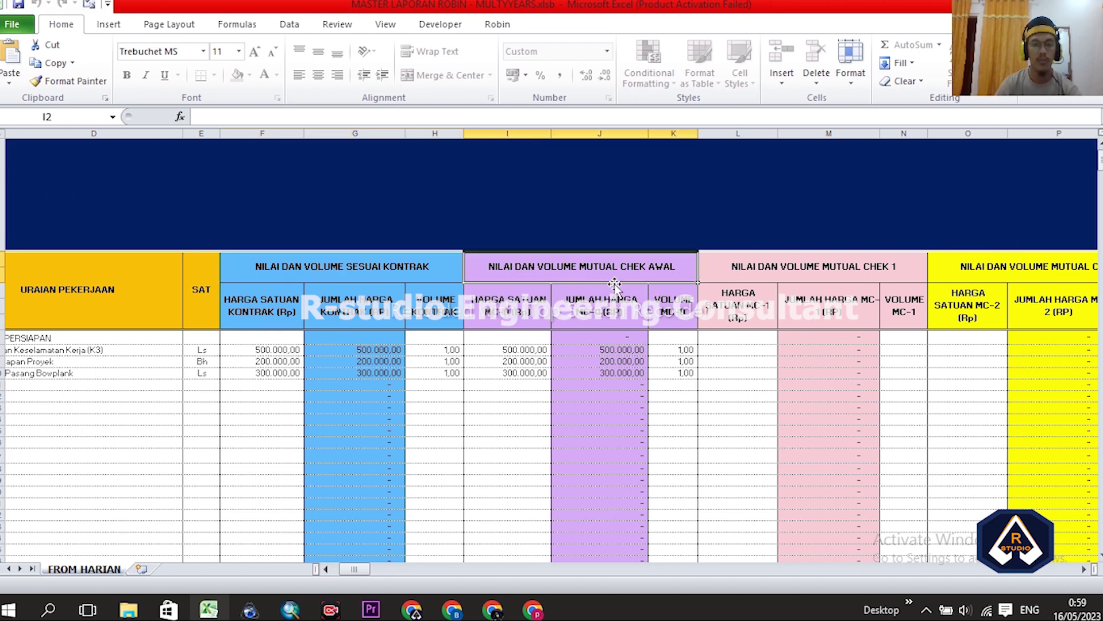
{"action": "left_click", "coordinate": [866, 264]}
{"action": "left_click", "coordinate": [1009, 266]}
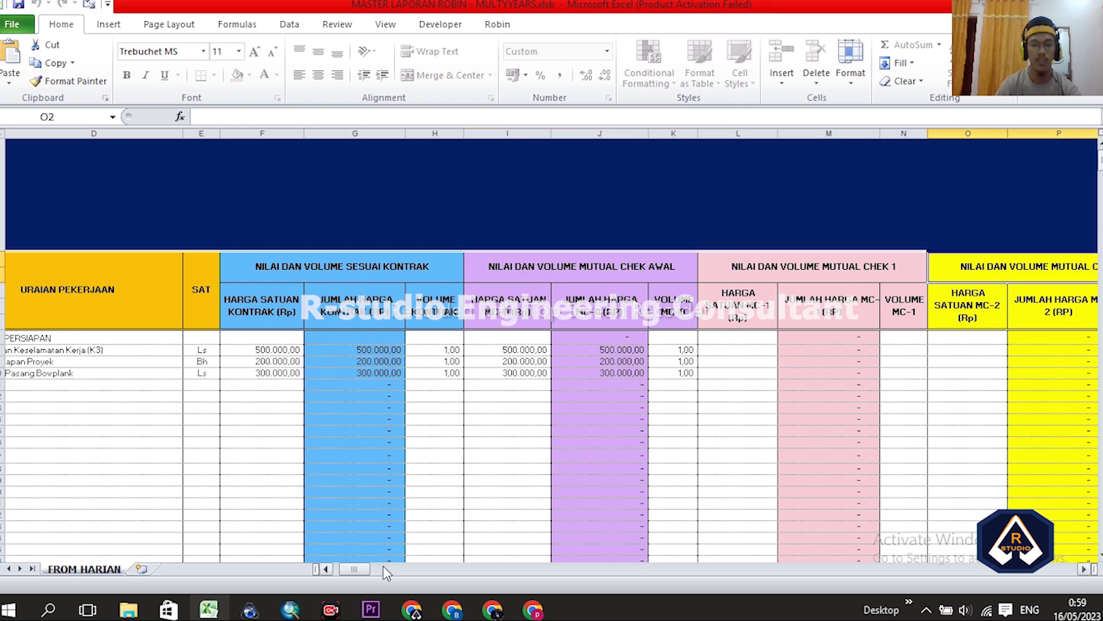
{"action": "left_click_drag", "start_coordinate": [366, 572], "coordinate": [363, 570]}
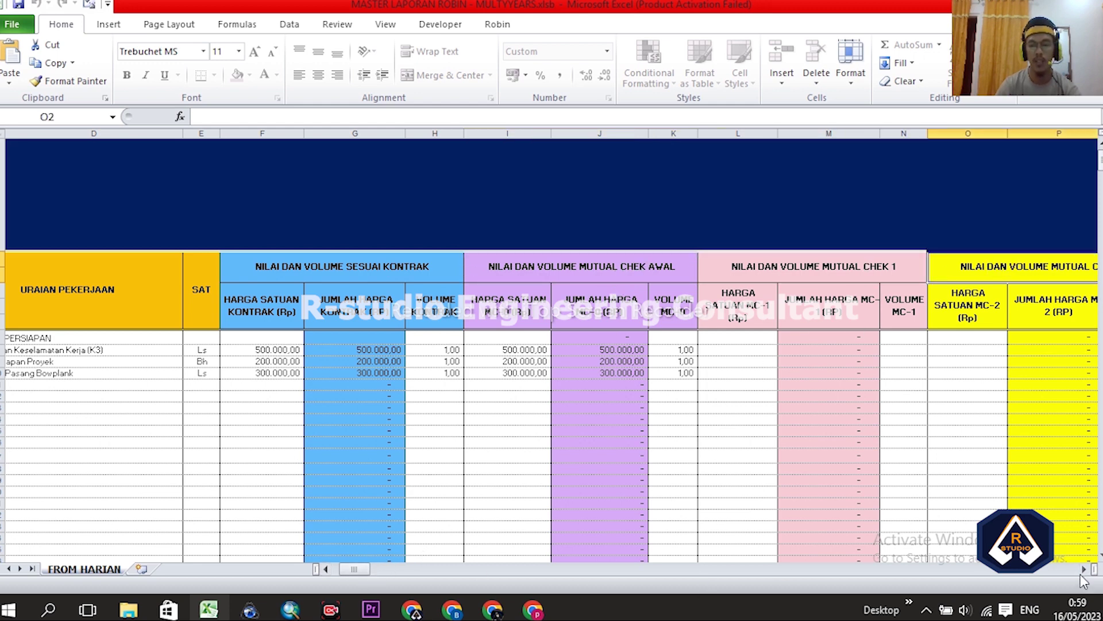
{"action": "left_click_drag", "start_coordinate": [1083, 570], "coordinate": [1083, 570]}
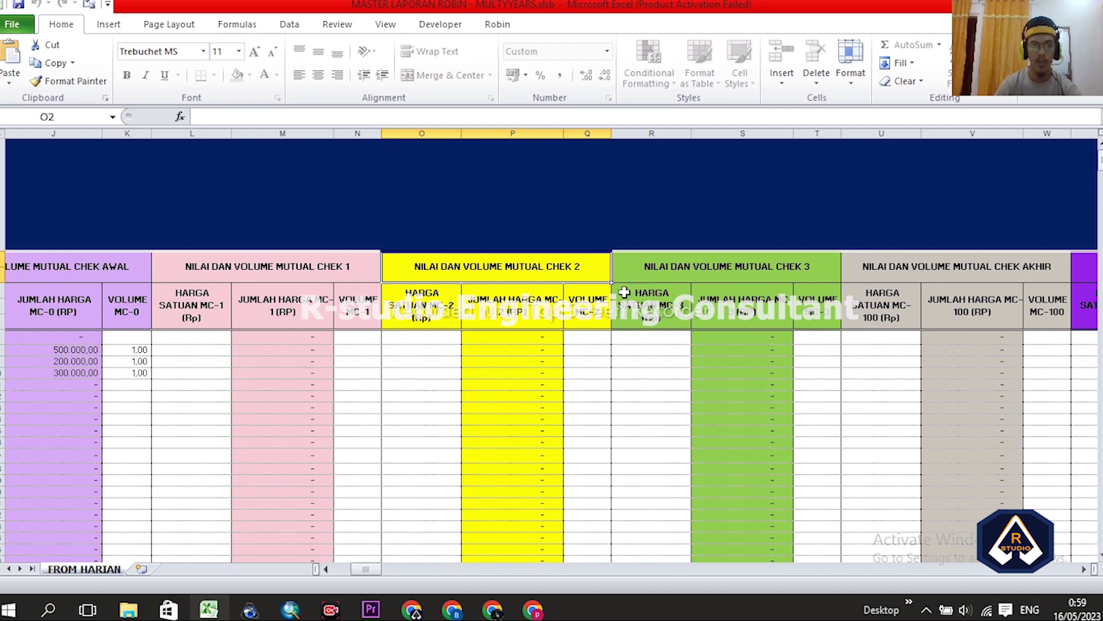
{"action": "left_click", "coordinate": [1081, 570]}
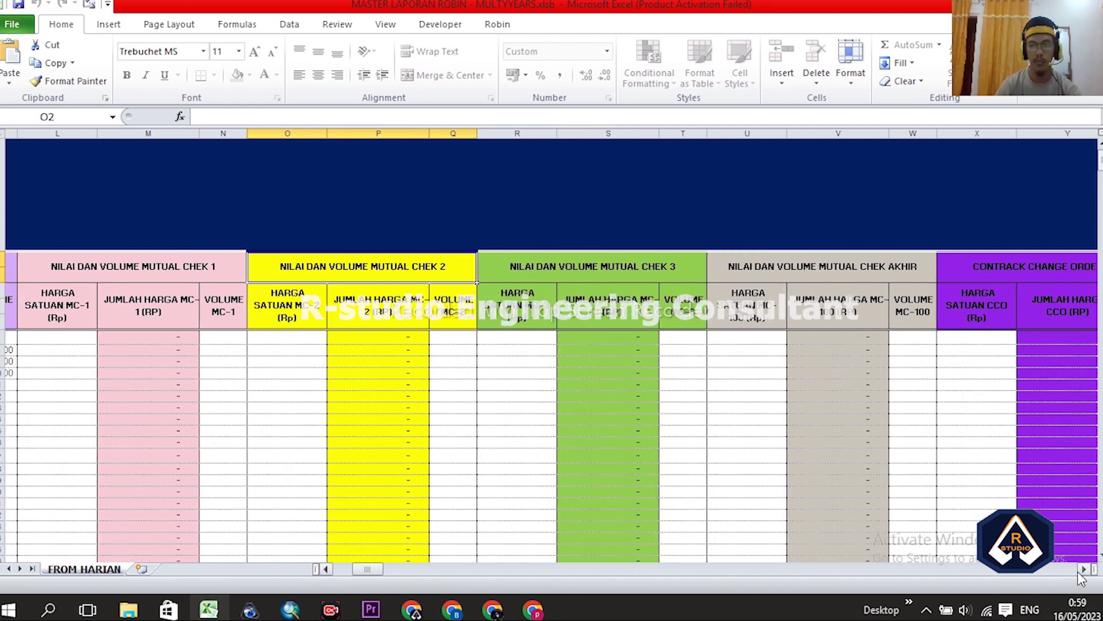
{"action": "left_click", "coordinate": [1082, 570]}
{"action": "left_click", "coordinate": [849, 267]}
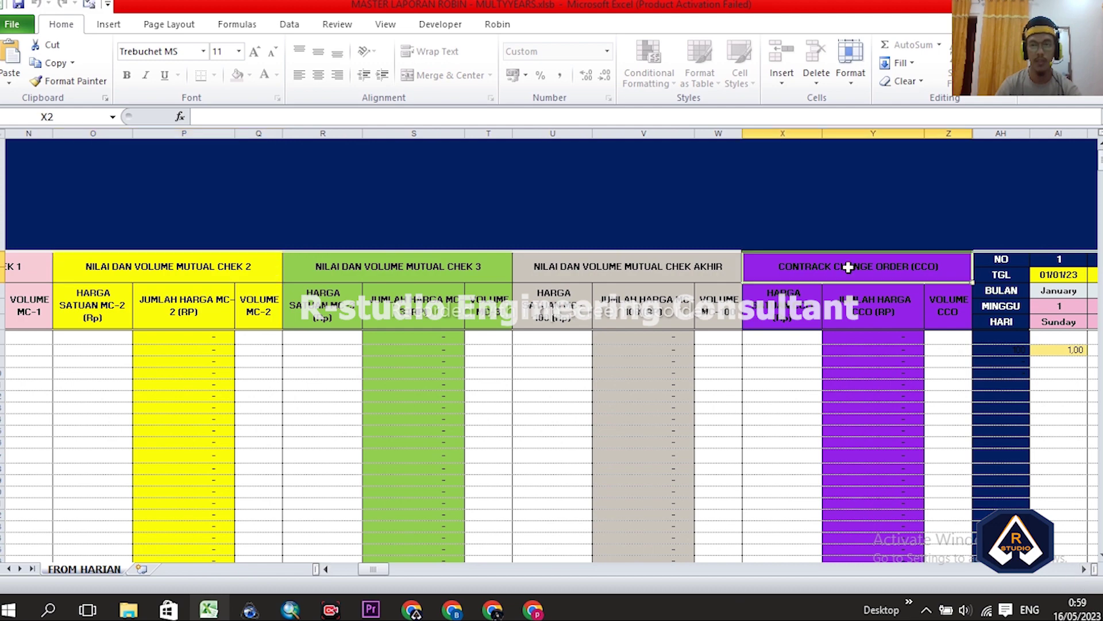
{"action": "left_click_drag", "start_coordinate": [795, 133], "coordinate": [922, 167]}
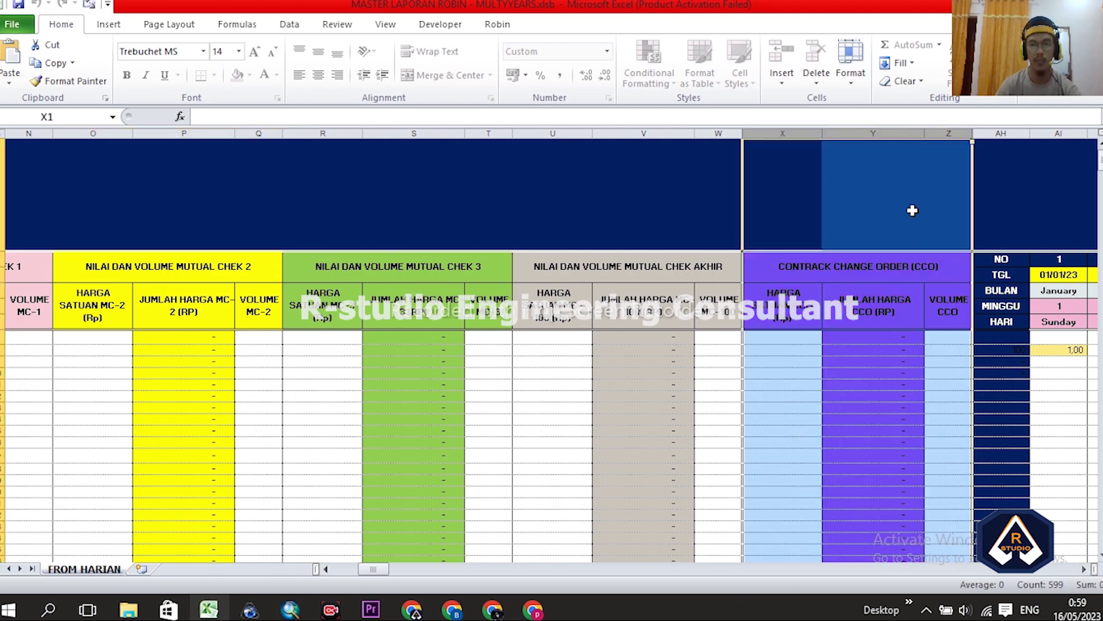
{"action": "left_click", "coordinate": [855, 269]}
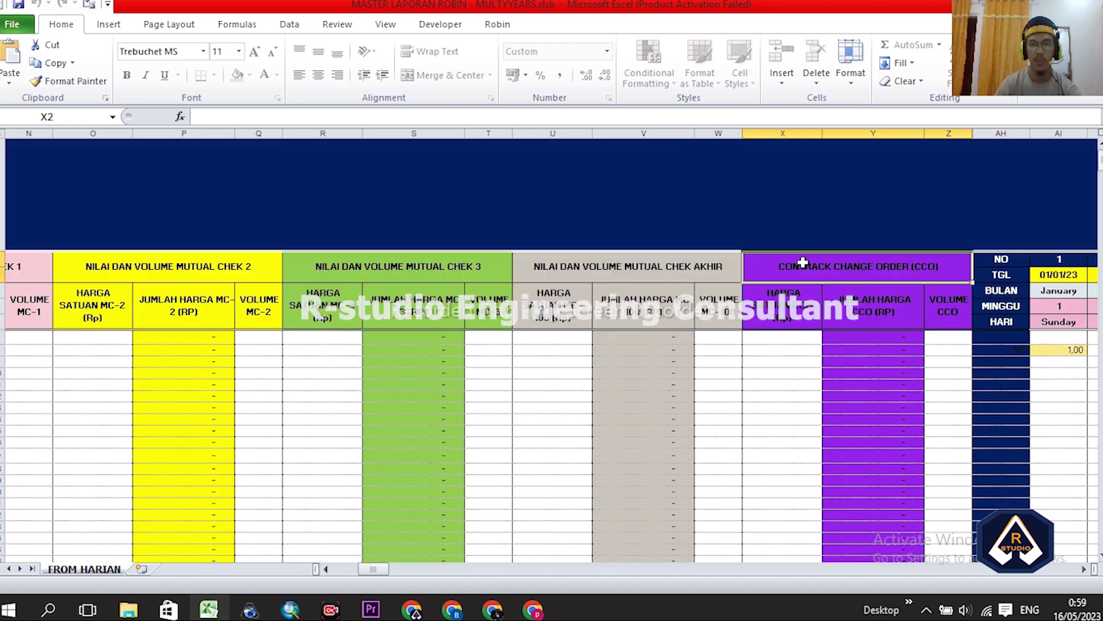
{"action": "left_click", "coordinate": [791, 350]}
{"action": "left_click_drag", "start_coordinate": [788, 322], "coordinate": [793, 460]}
{"action": "left_click", "coordinate": [840, 264]}
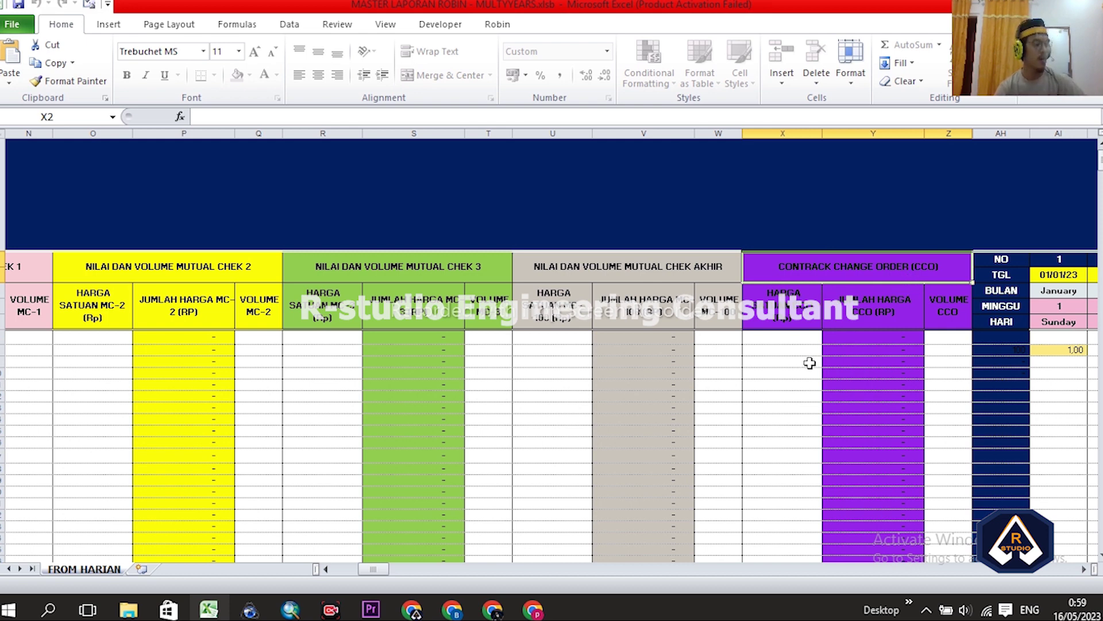
Review the numbering, descriptions and contract unit prices of the work items listed under PEKERJAAN PERSIAPAN
{"action": "left_click_drag", "start_coordinate": [386, 569], "coordinate": [344, 570]}
{"action": "scroll", "coordinate": [185, 291], "scroll_direction": "down", "scroll_amount": 1}
{"action": "left_click", "coordinate": [26, 230]}
{"action": "left_click_drag", "start_coordinate": [23, 198], "coordinate": [63, 223]}
{"action": "left_click", "coordinate": [71, 250]}
{"action": "left_click", "coordinate": [63, 194]}
{"action": "scroll", "coordinate": [144, 322], "scroll_direction": "up", "scroll_amount": 1}
{"action": "scroll", "coordinate": [165, 334], "scroll_direction": "down", "scroll_amount": 1}
{"action": "left_click", "coordinate": [59, 207]}
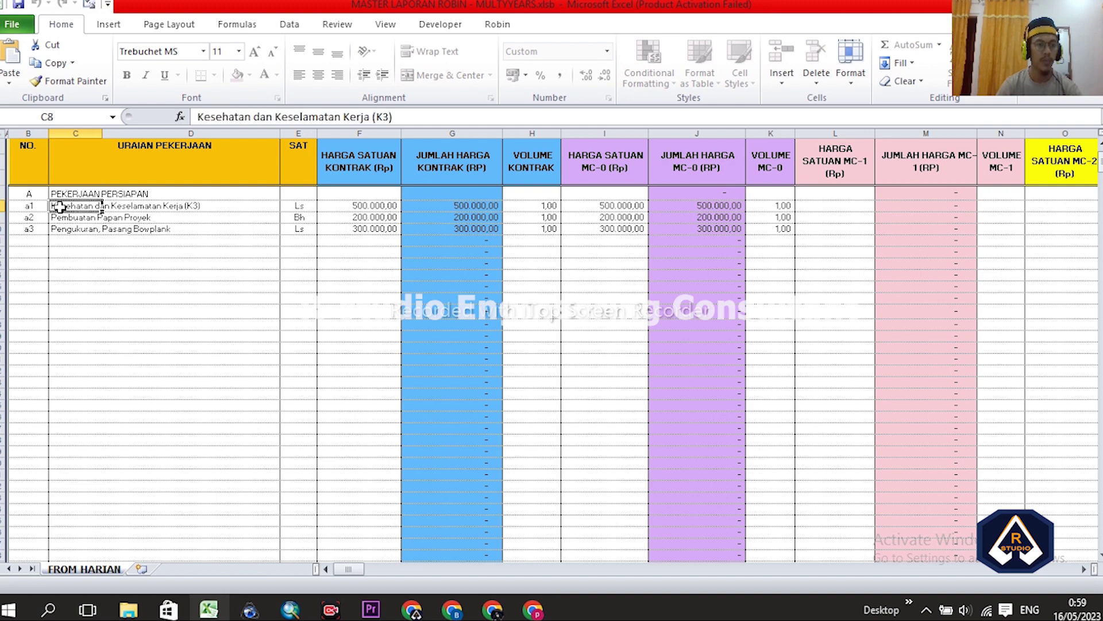
{"action": "left_click", "coordinate": [375, 207]}
{"action": "left_click", "coordinate": [375, 217]}
{"action": "left_click", "coordinate": [376, 229]}
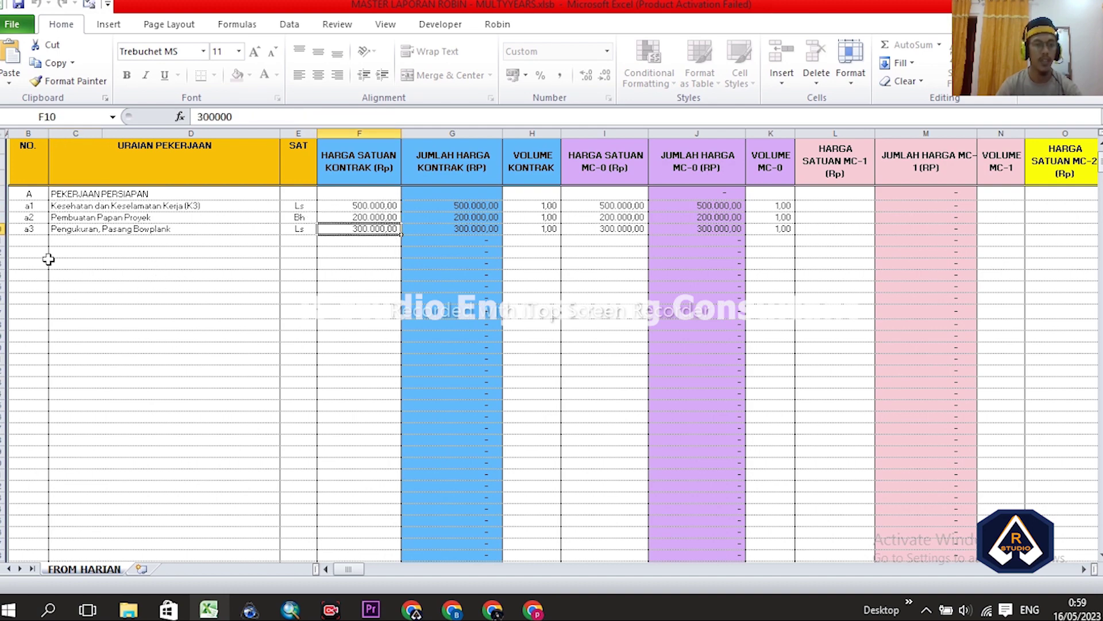
Add section B with the description "Pekerjaan Tanah" in row 11, directly below item a3
{"action": "left_click", "coordinate": [31, 242]}
{"action": "type", "text": "B"}
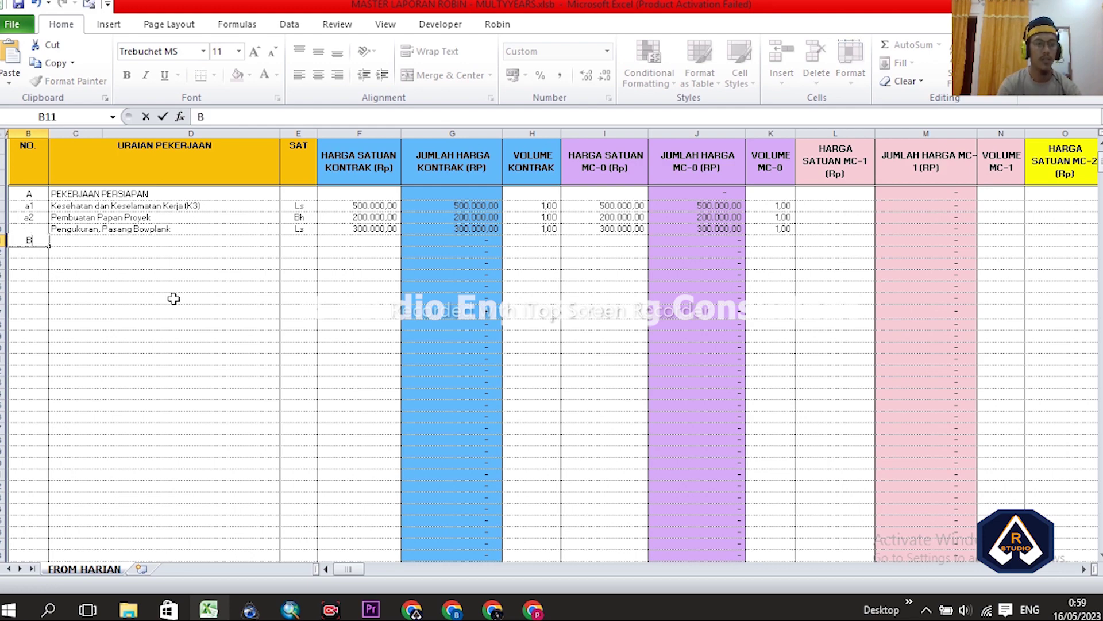
{"action": "key", "text": "Tab"}
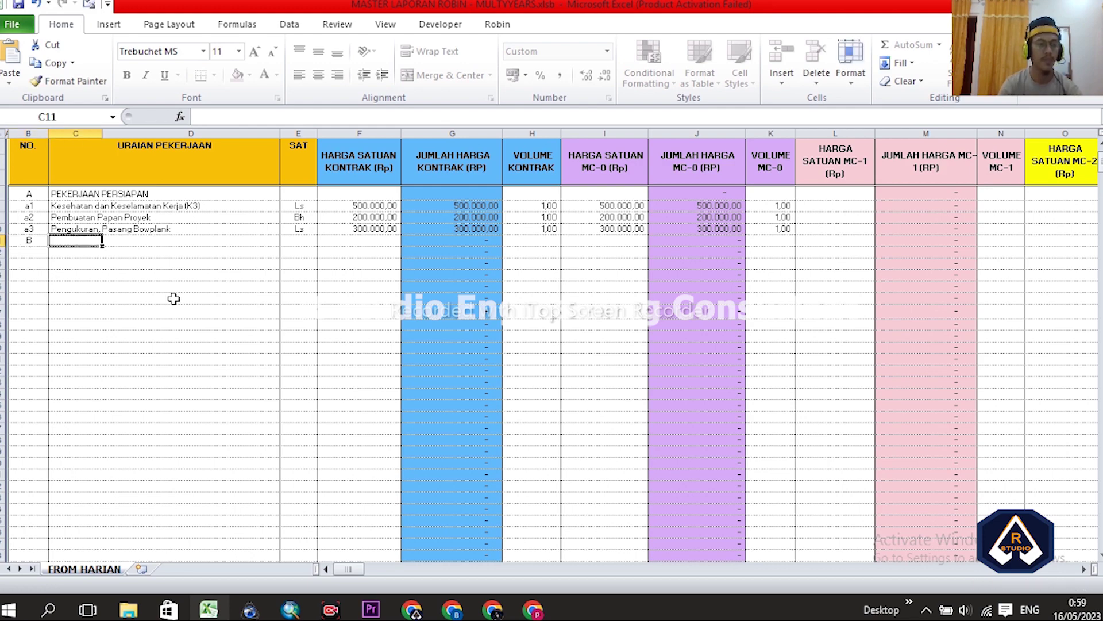
{"action": "type", "text": "Pekerjaan "}
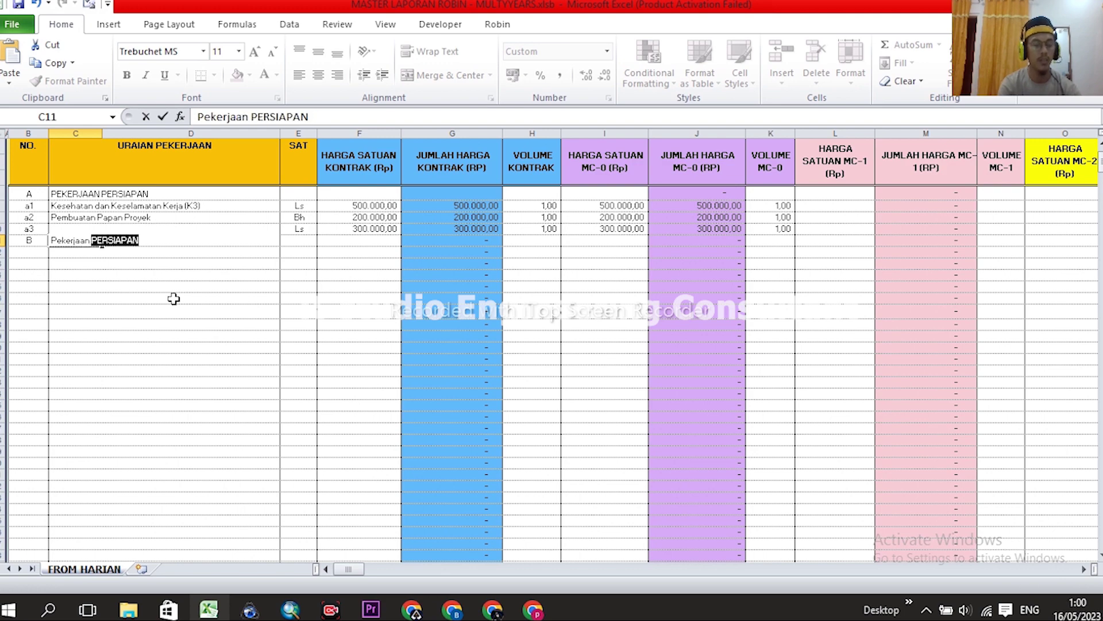
{"action": "type", "text": "Tana"}
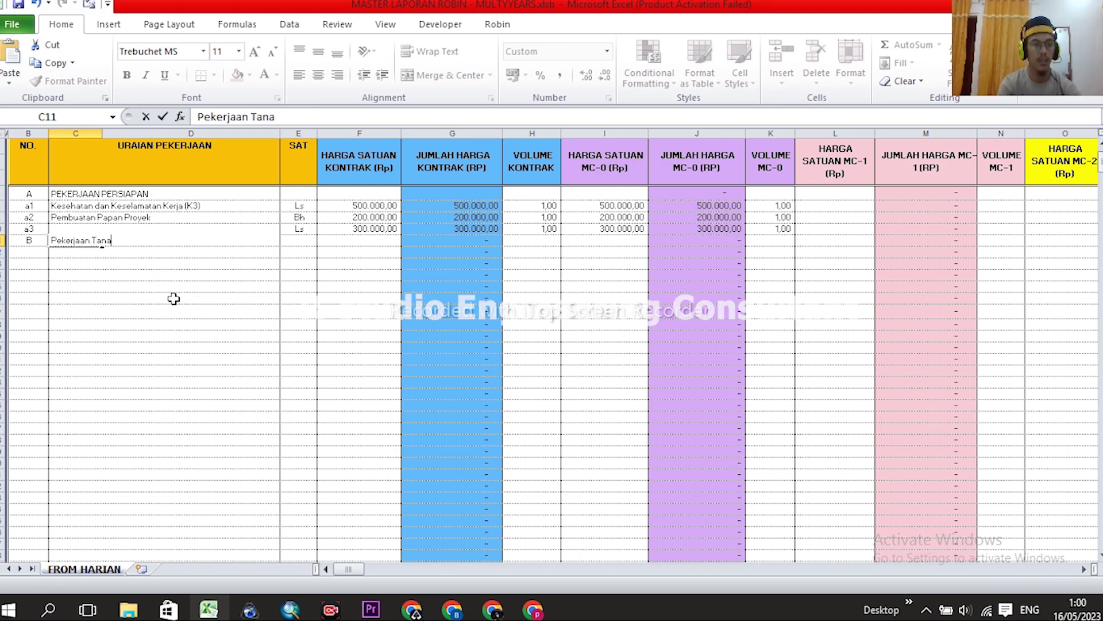
{"action": "type", "text": "h"}
{"action": "key", "text": "Return"}
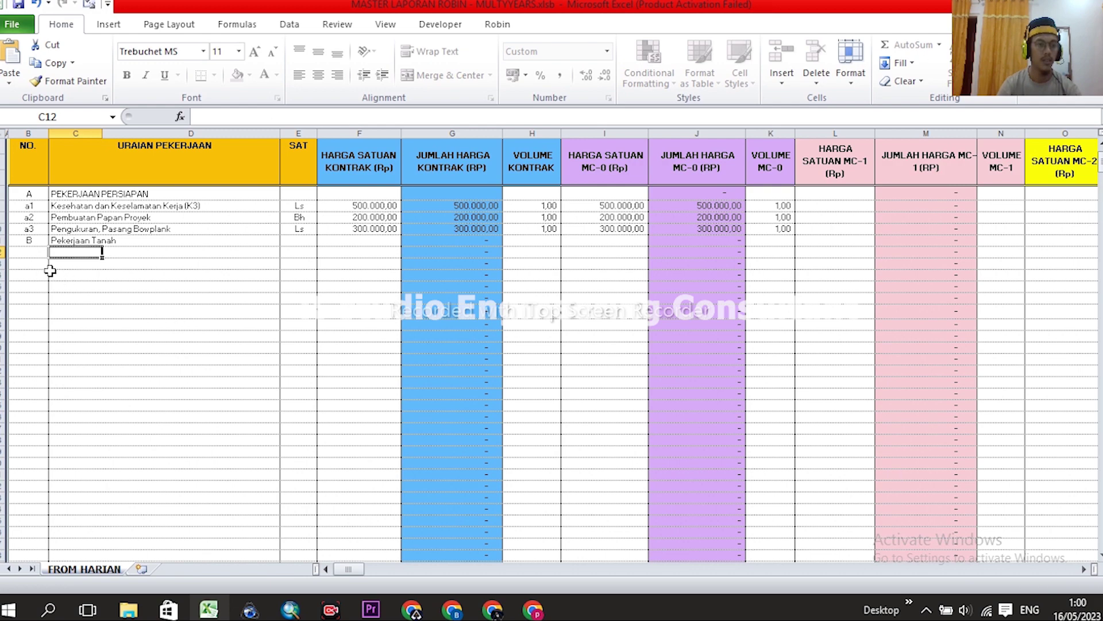
Add item 1 "pekerjaan galian tanah pondasi" with unit m3 in row 12, directly below the Pekerjaan Tanah heading
{"action": "left_click", "coordinate": [37, 255]}
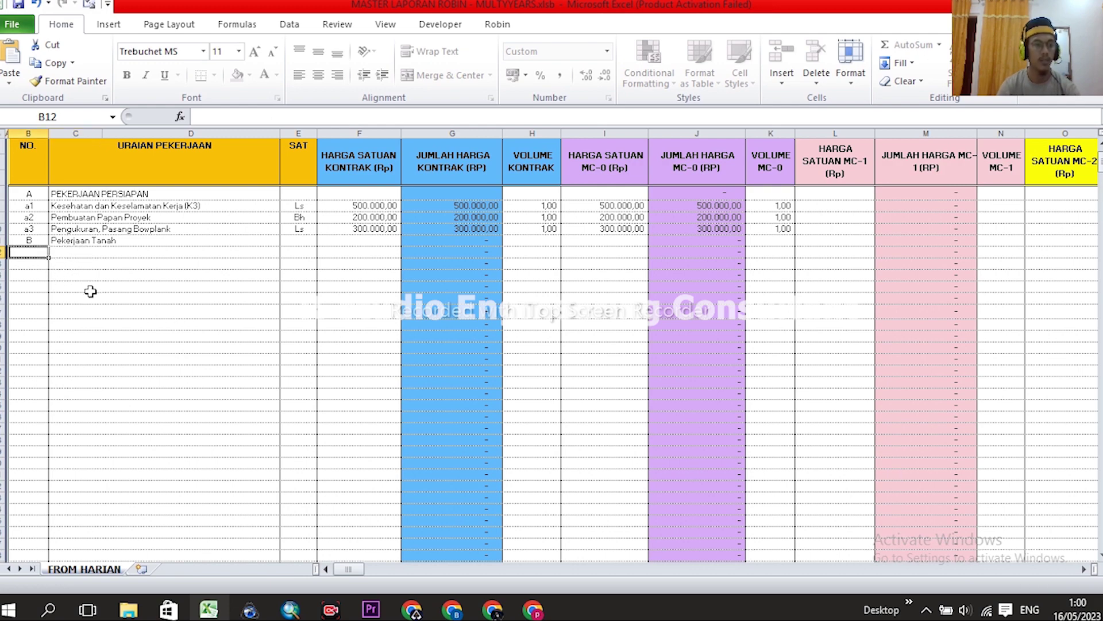
{"action": "type", "text": "b"}
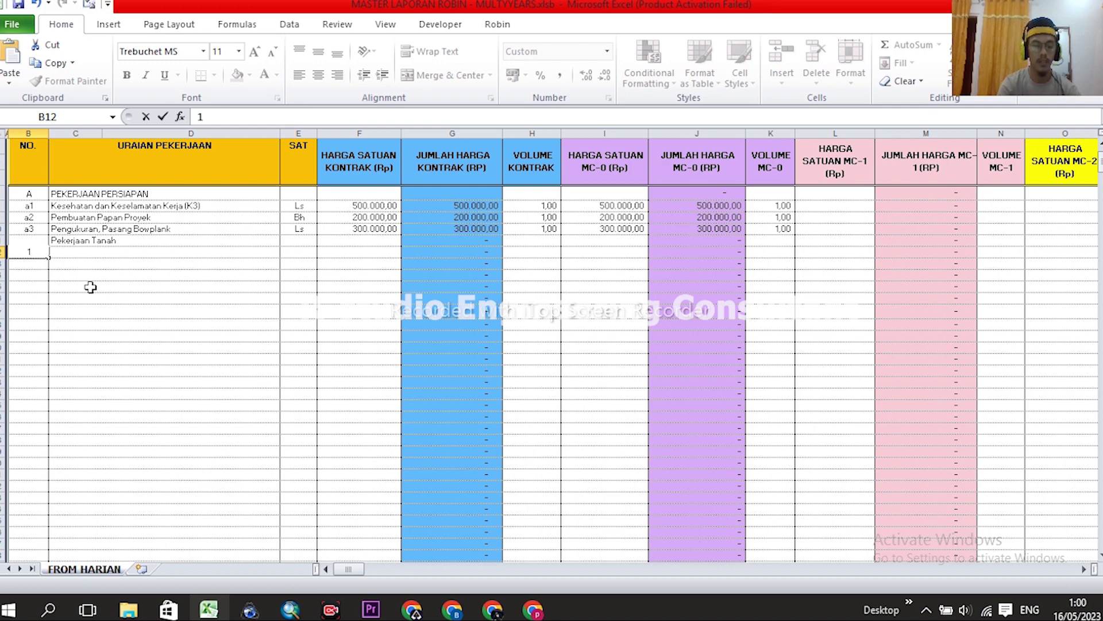
{"action": "key", "text": "Return"}
{"action": "left_click", "coordinate": [65, 252]}
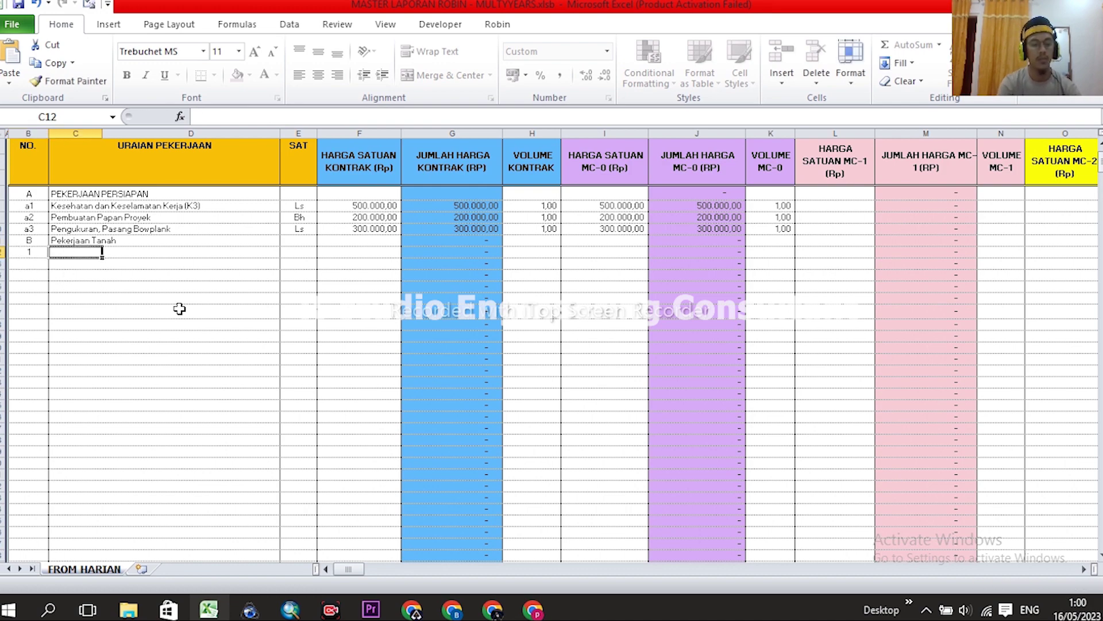
{"action": "type", "text": "pekerjaan galian tanah pondasi"}
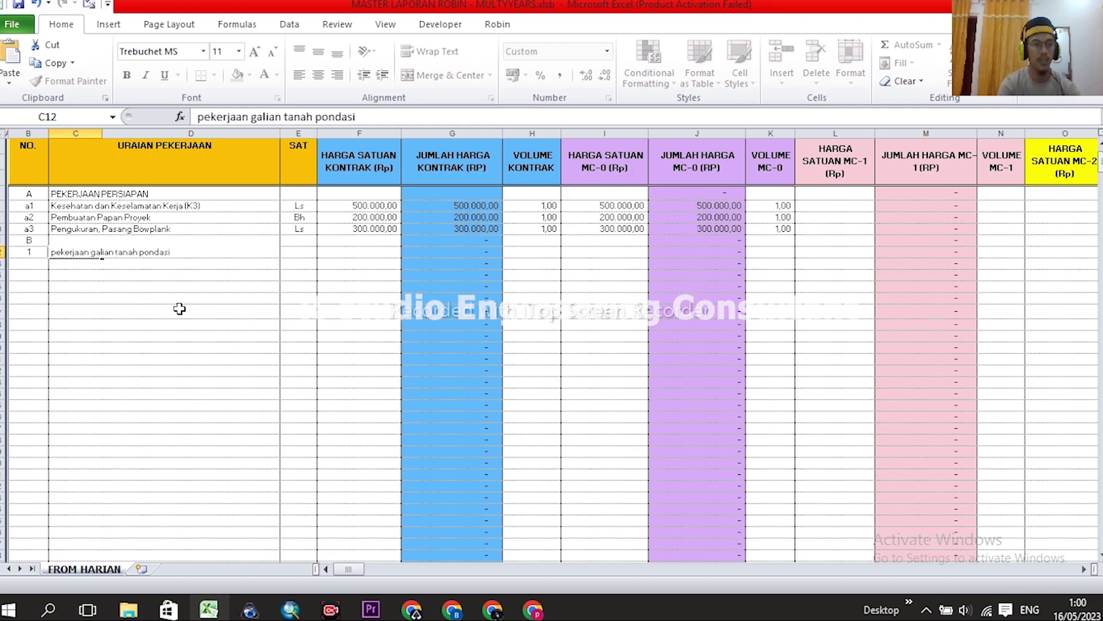
{"action": "key", "text": "Return"}
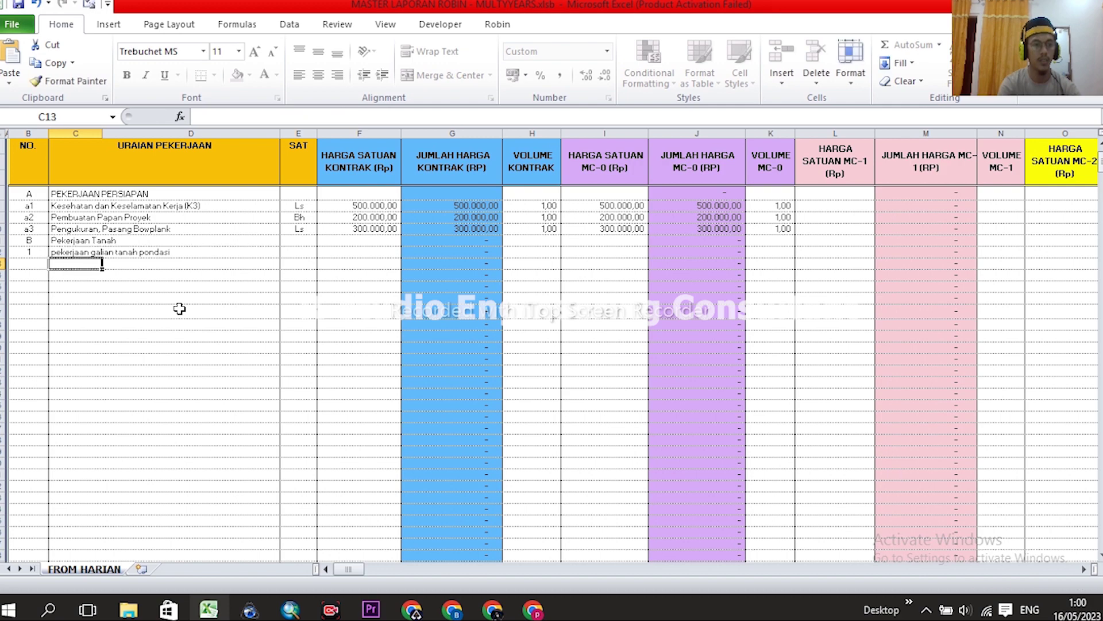
{"action": "left_click", "coordinate": [299, 252]}
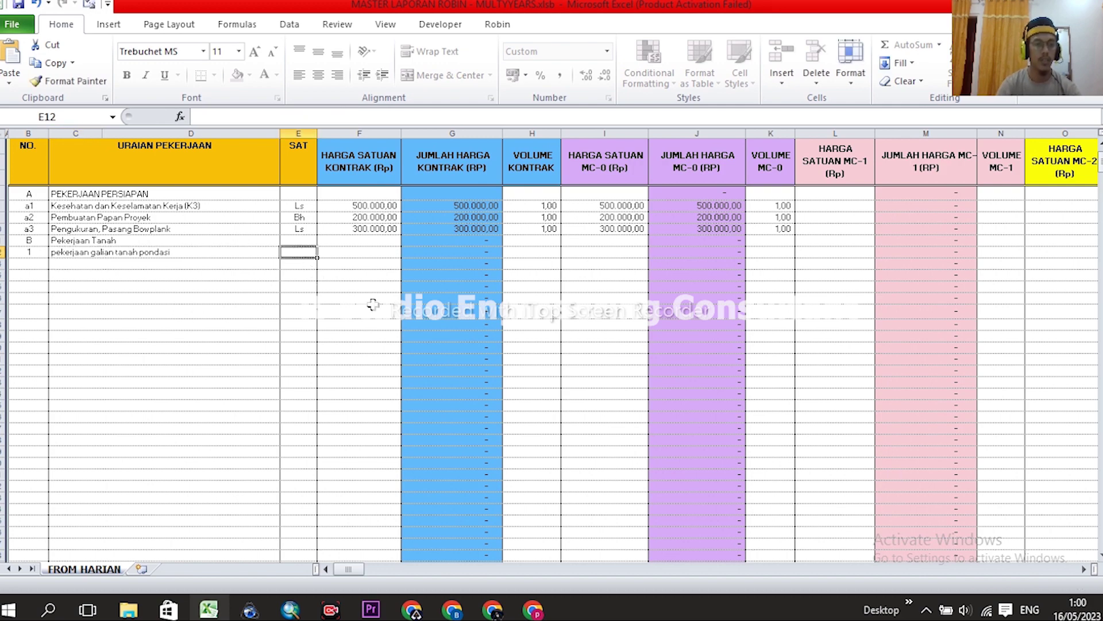
{"action": "type", "text": "m3"}
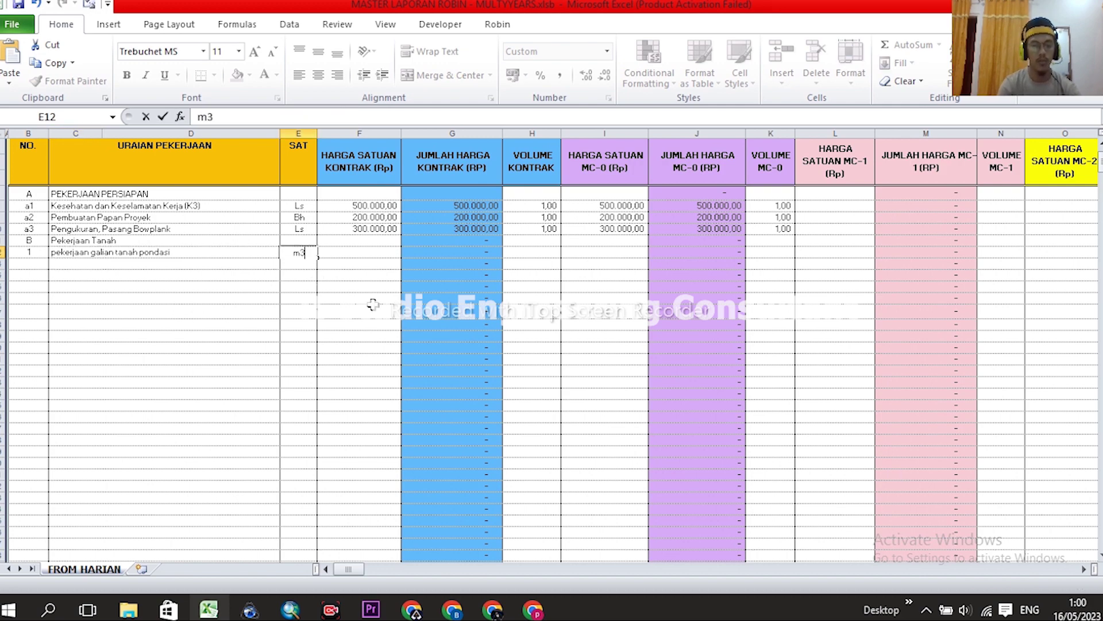
{"action": "key", "text": "Tab"}
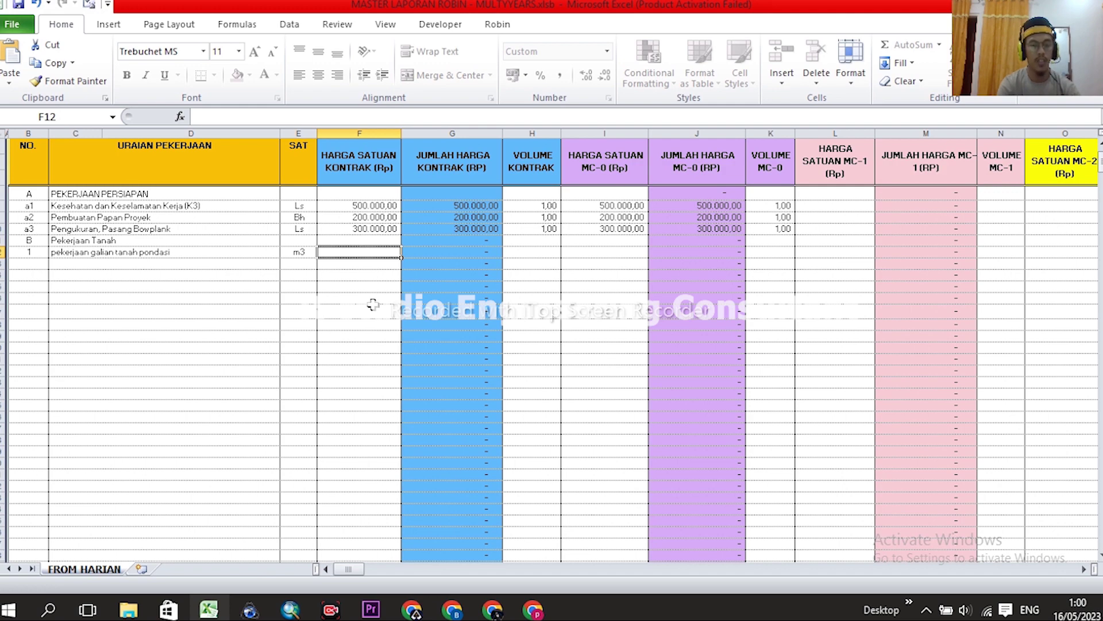
Examine the contract value and volume group in columns F to H, under NILAI DAN VOLUME SESUAI KONTRAK
{"action": "scroll", "coordinate": [373, 304], "scroll_direction": "up", "scroll_amount": 2}
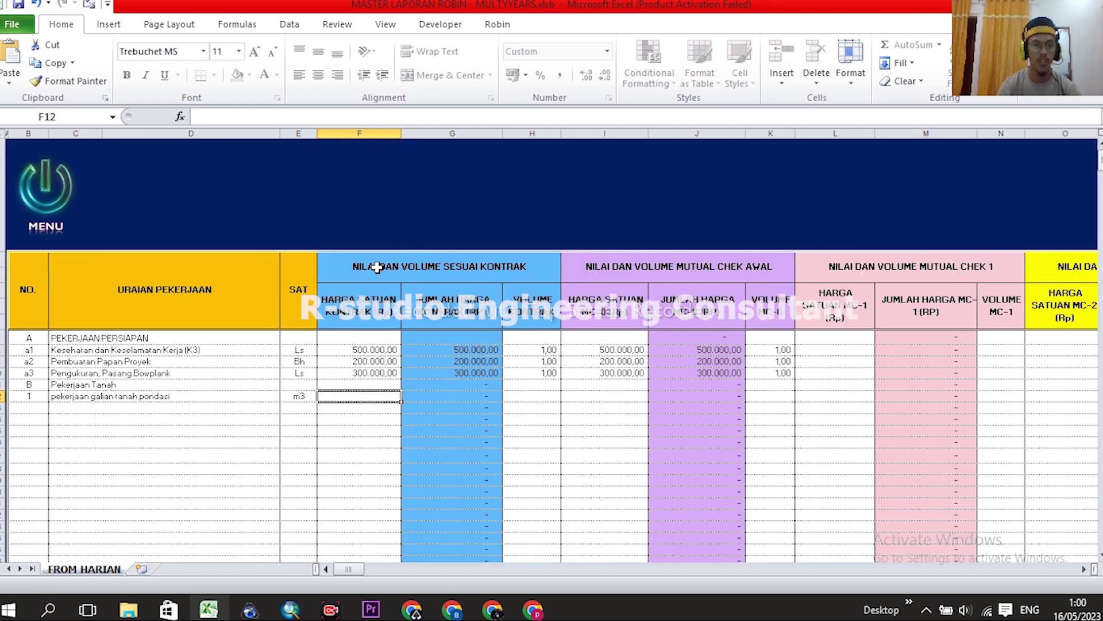
{"action": "left_click", "coordinate": [363, 159]}
{"action": "key", "text": "ctrl+shift+Down"}
{"action": "key", "text": "shift+Right"}
{"action": "key", "text": "shift+Right"}
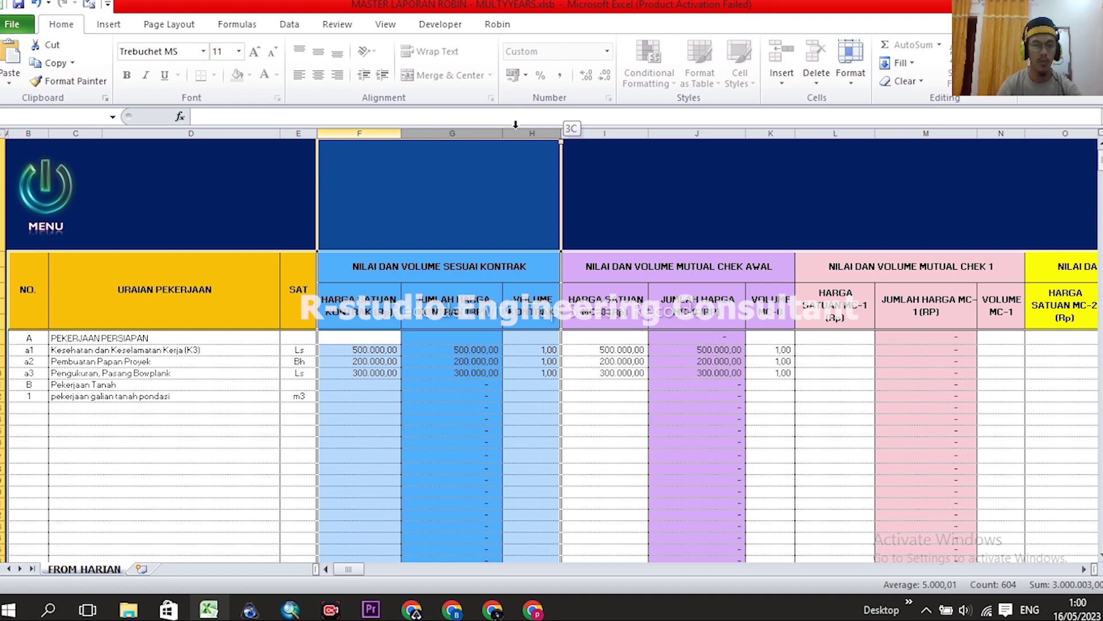
{"action": "scroll", "coordinate": [460, 218], "scroll_direction": "down", "scroll_amount": 1}
{"action": "scroll", "coordinate": [459, 252], "scroll_direction": "up", "scroll_amount": 1}
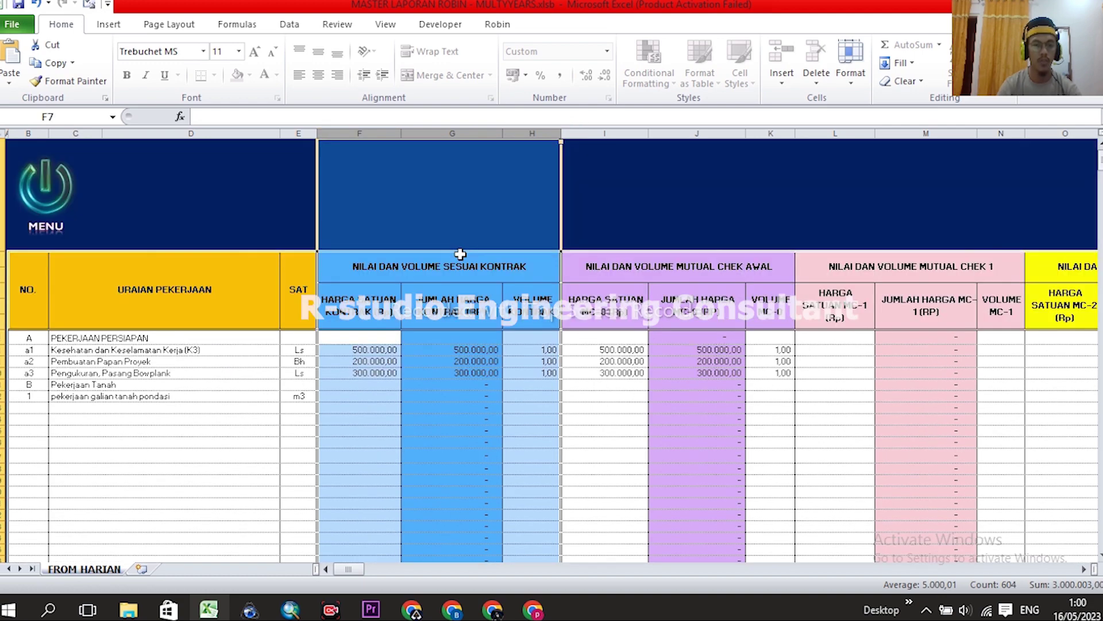
Set the contract unit price of item 1 in row 12 to 40000 and its contract volume to 5
{"action": "left_click", "coordinate": [355, 406]}
{"action": "left_click", "coordinate": [361, 397]}
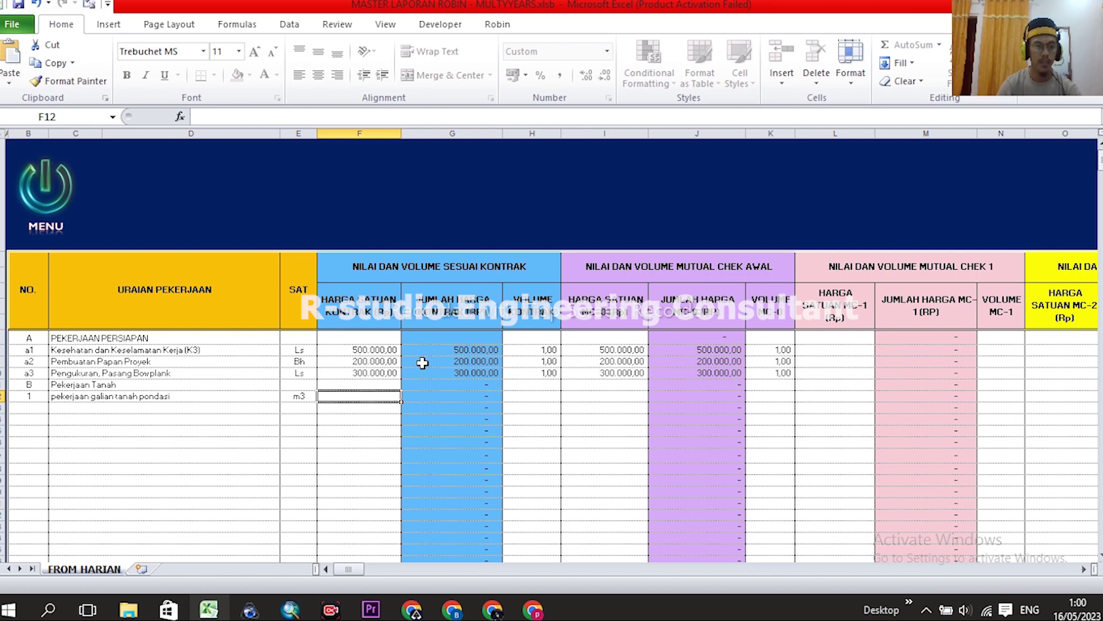
{"action": "scroll", "coordinate": [420, 362], "scroll_direction": "down", "scroll_amount": 1}
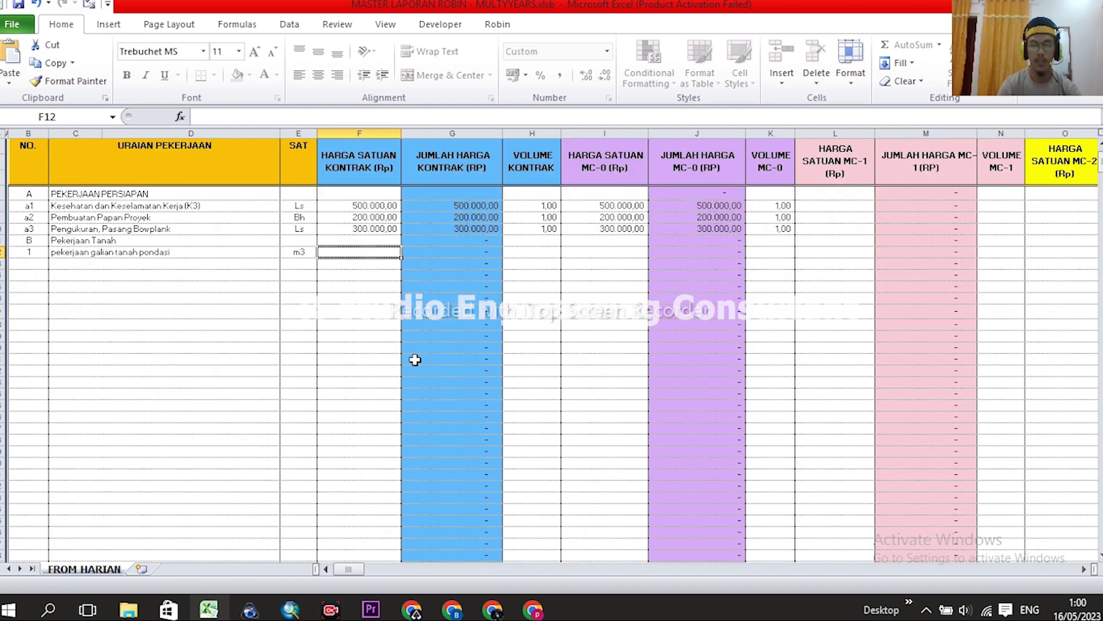
{"action": "type", "text": "40000"}
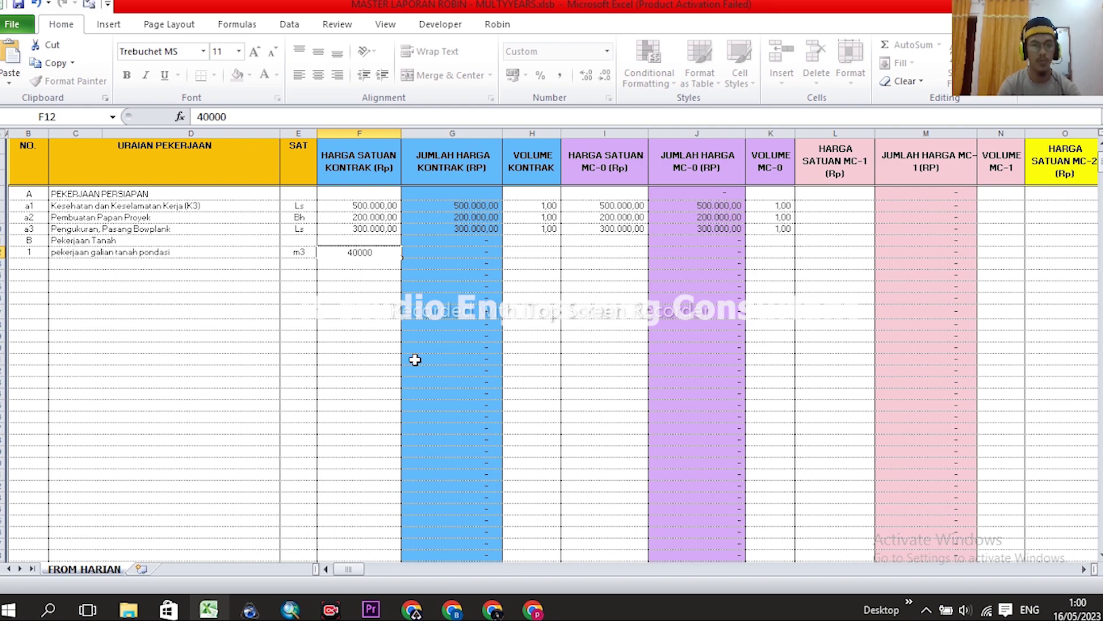
{"action": "key", "text": "Return"}
{"action": "left_click", "coordinate": [544, 253]}
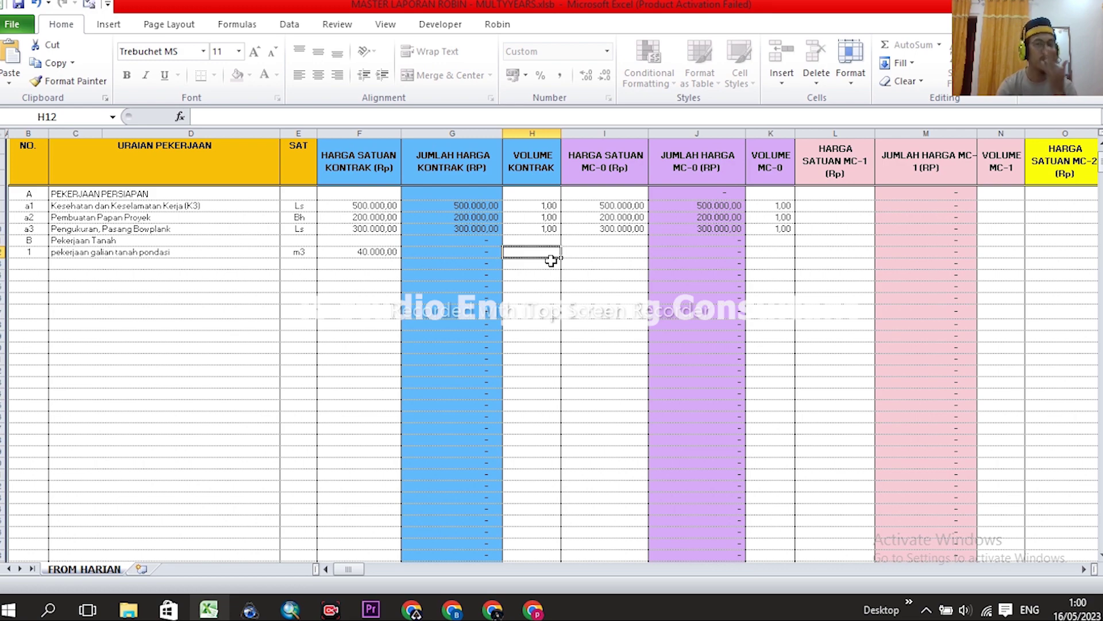
{"action": "type", "text": "5"}
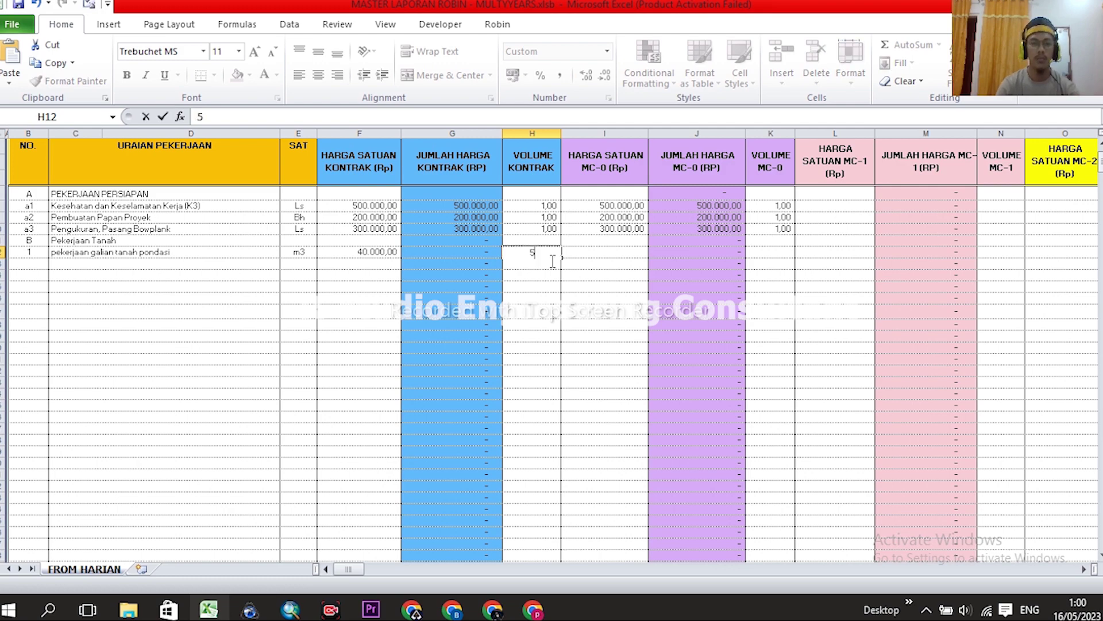
{"action": "key", "text": "Return"}
{"action": "left_click", "coordinate": [458, 254]}
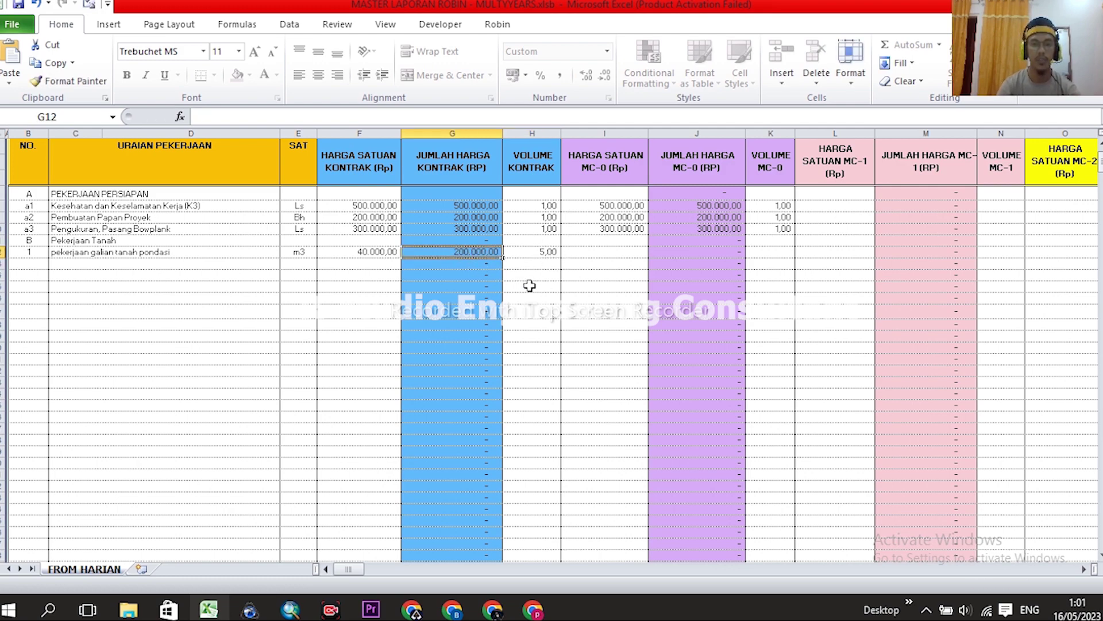
Review the filled contract data of item 1 in row 12 and the empty rows and column groups around it
{"action": "left_click", "coordinate": [34, 251]}
{"action": "left_click_drag", "start_coordinate": [35, 252], "coordinate": [540, 253]}
{"action": "left_click", "coordinate": [155, 283]}
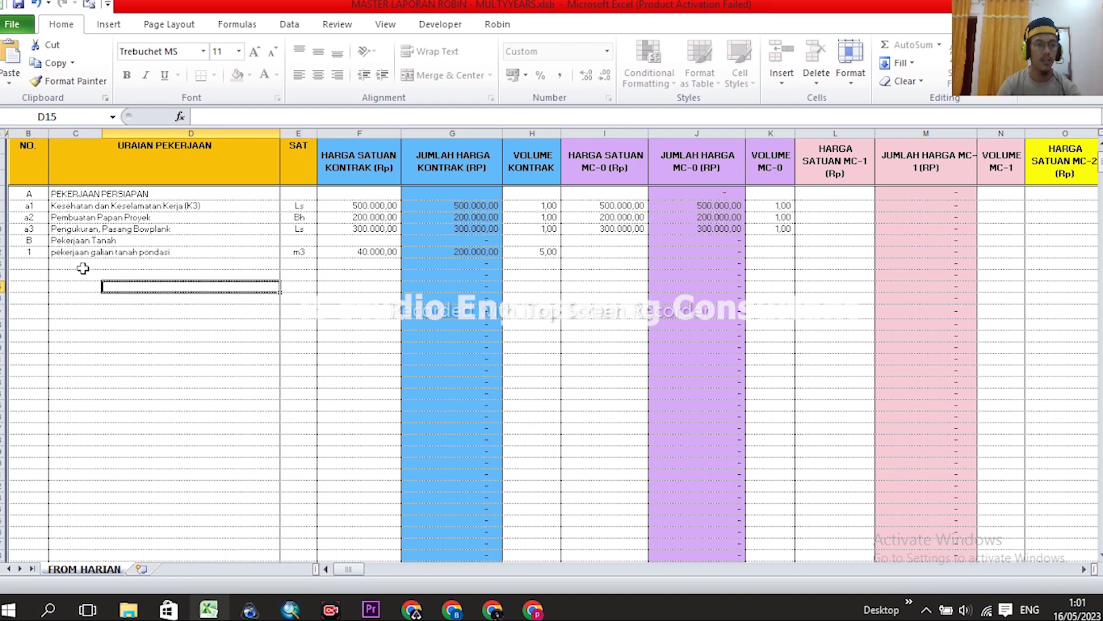
{"action": "left_click", "coordinate": [66, 253]}
{"action": "key", "text": "ctrl+c"}
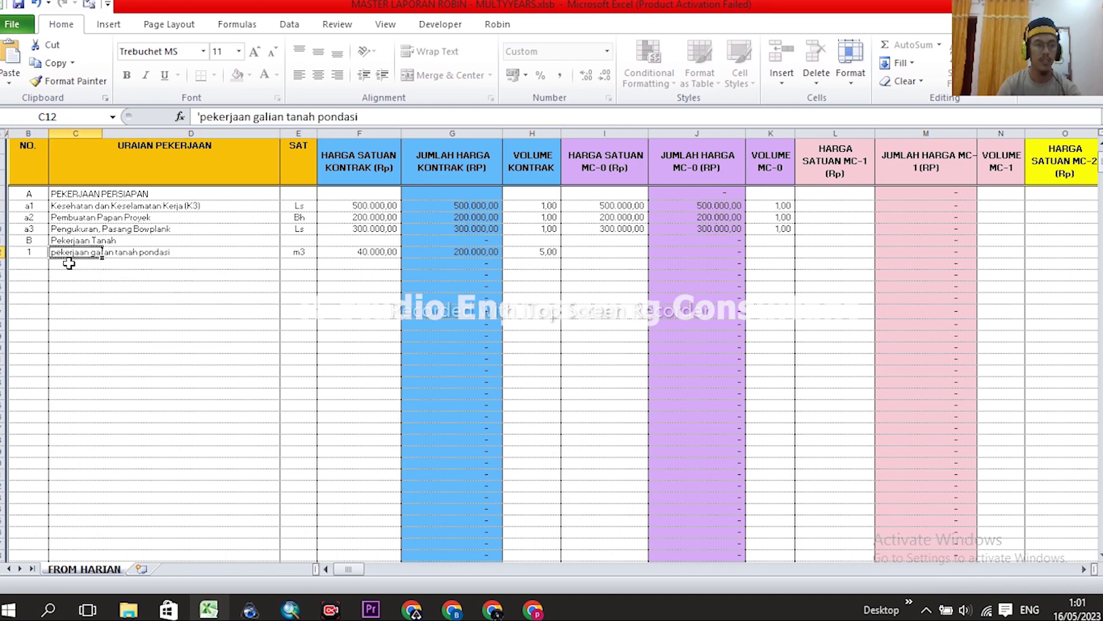
{"action": "left_click", "coordinate": [68, 263]}
{"action": "scroll", "coordinate": [91, 248], "scroll_direction": "down", "scroll_amount": 4}
{"action": "scroll", "coordinate": [92, 345], "scroll_direction": "up", "scroll_amount": 3}
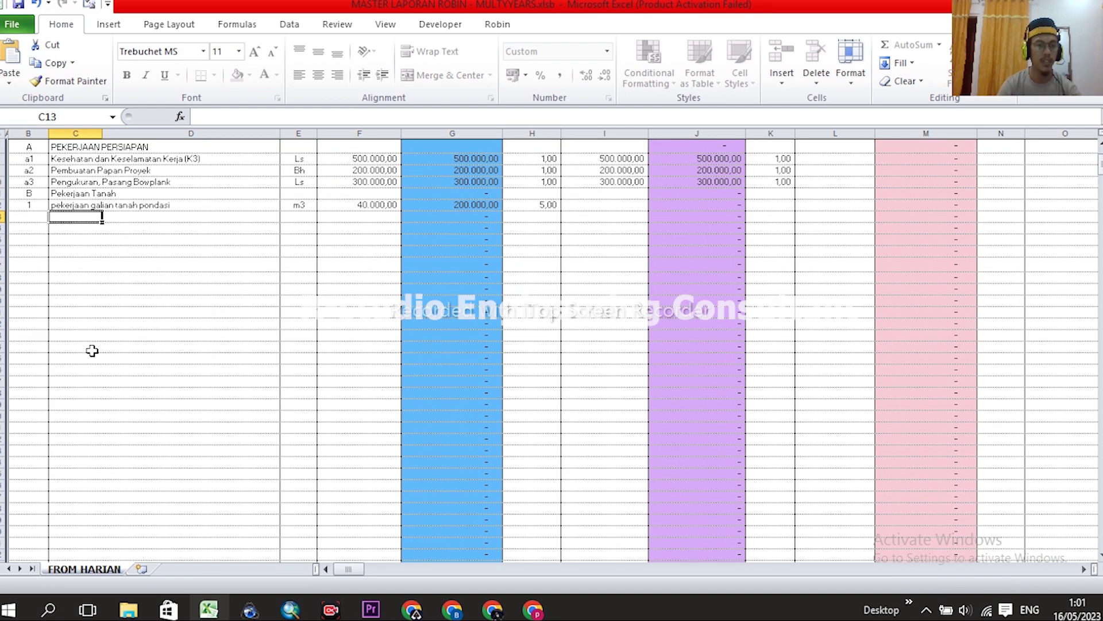
{"action": "scroll", "coordinate": [92, 345], "scroll_direction": "up", "scroll_amount": 1}
{"action": "scroll", "coordinate": [92, 287], "scroll_direction": "down", "scroll_amount": 4}
{"action": "scroll", "coordinate": [374, 258], "scroll_direction": "up", "scroll_amount": 3}
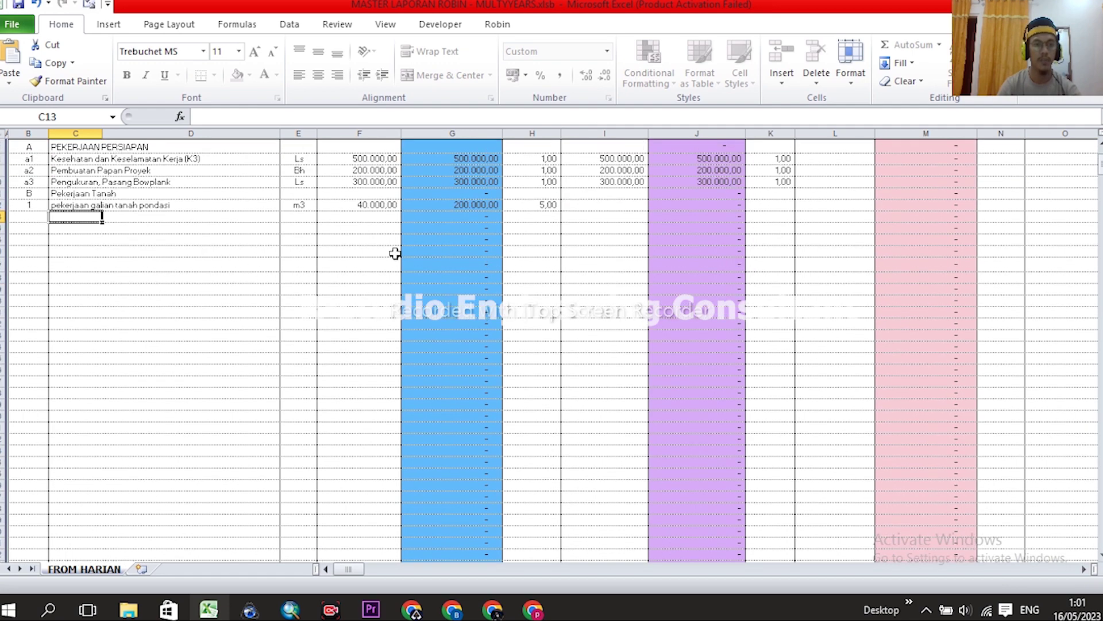
{"action": "scroll", "coordinate": [669, 230], "scroll_direction": "up", "scroll_amount": 1}
{"action": "scroll", "coordinate": [670, 268], "scroll_direction": "down", "scroll_amount": 1}
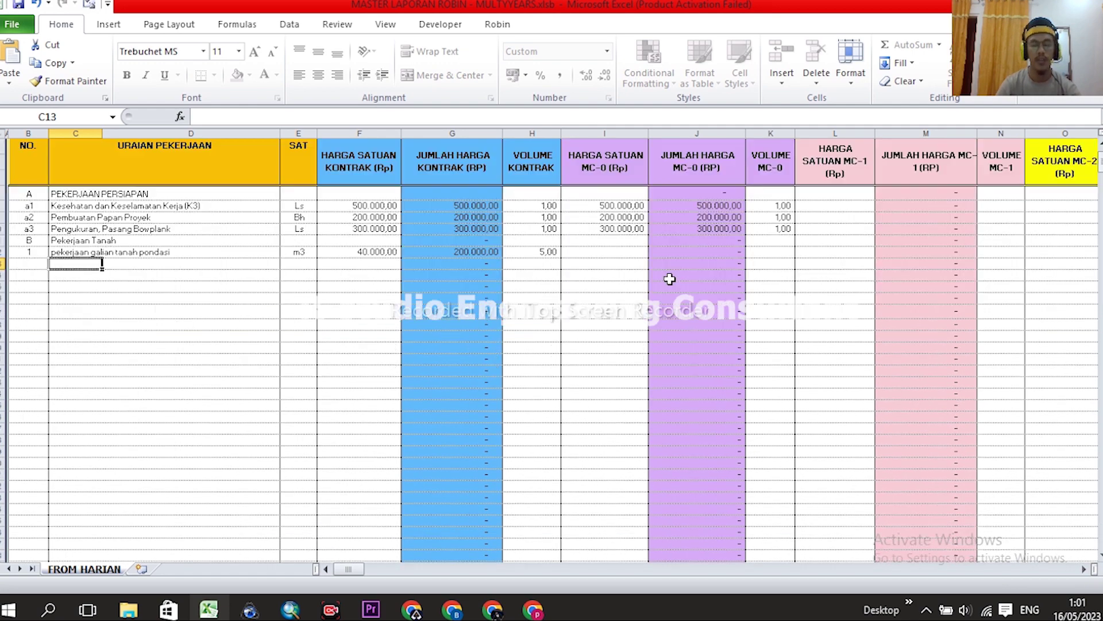
{"action": "scroll", "coordinate": [621, 288], "scroll_direction": "up", "scroll_amount": 1}
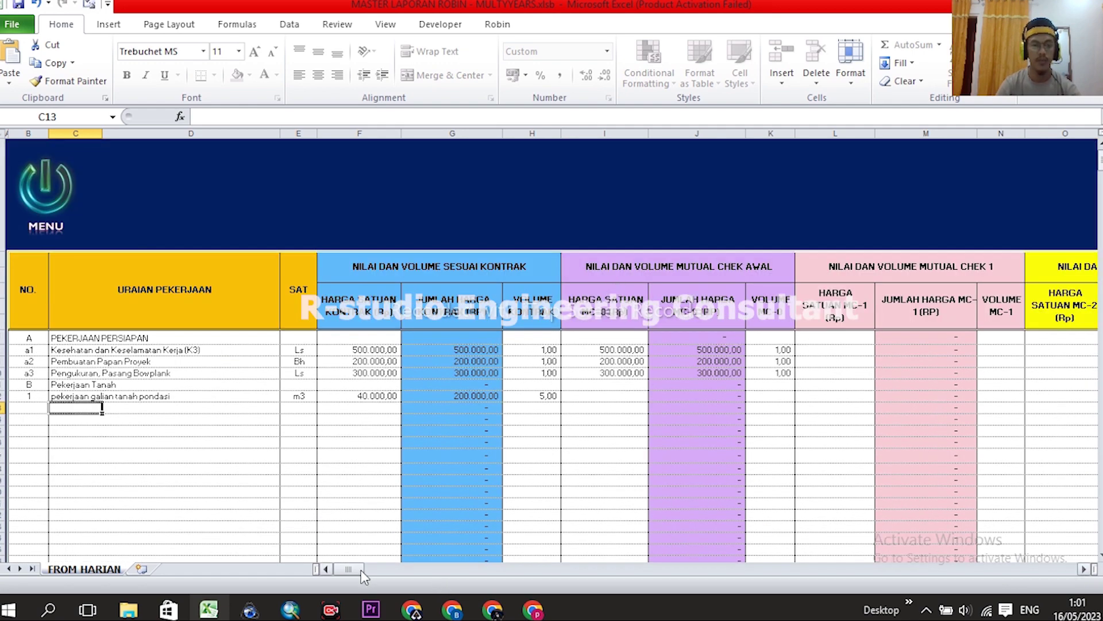
{"action": "scroll", "coordinate": [96, 355], "scroll_direction": "down", "scroll_amount": 1}
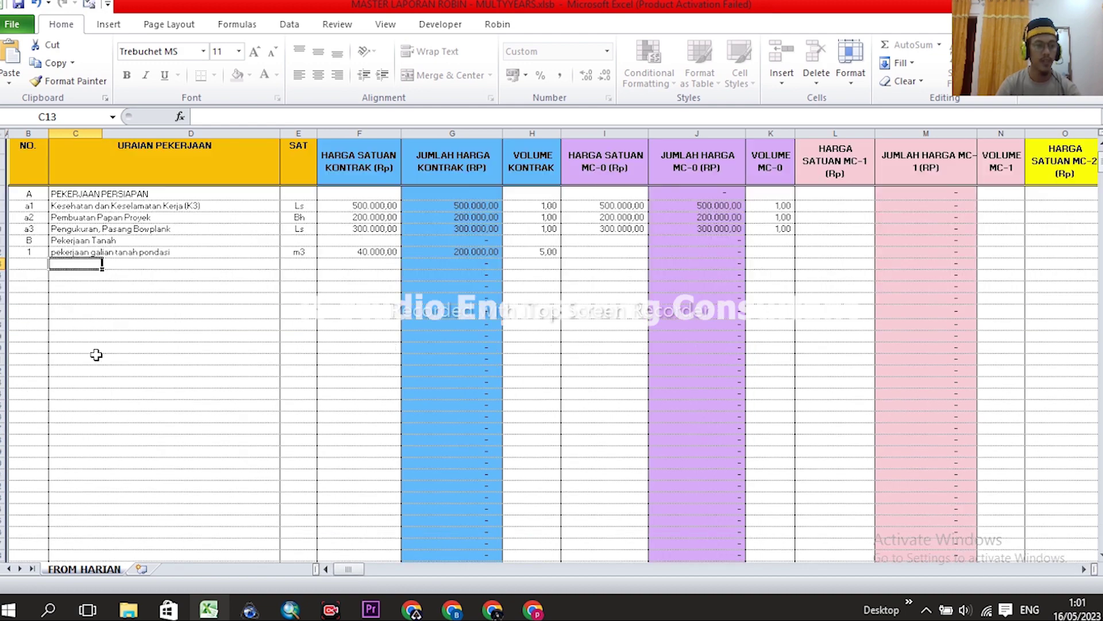
Add item 2 with the description "pekerjaan urugan tanah kembali" in row 13, below the foundation excavation item
{"action": "left_click", "coordinate": [31, 265]}
{"action": "type", "text": "2"}
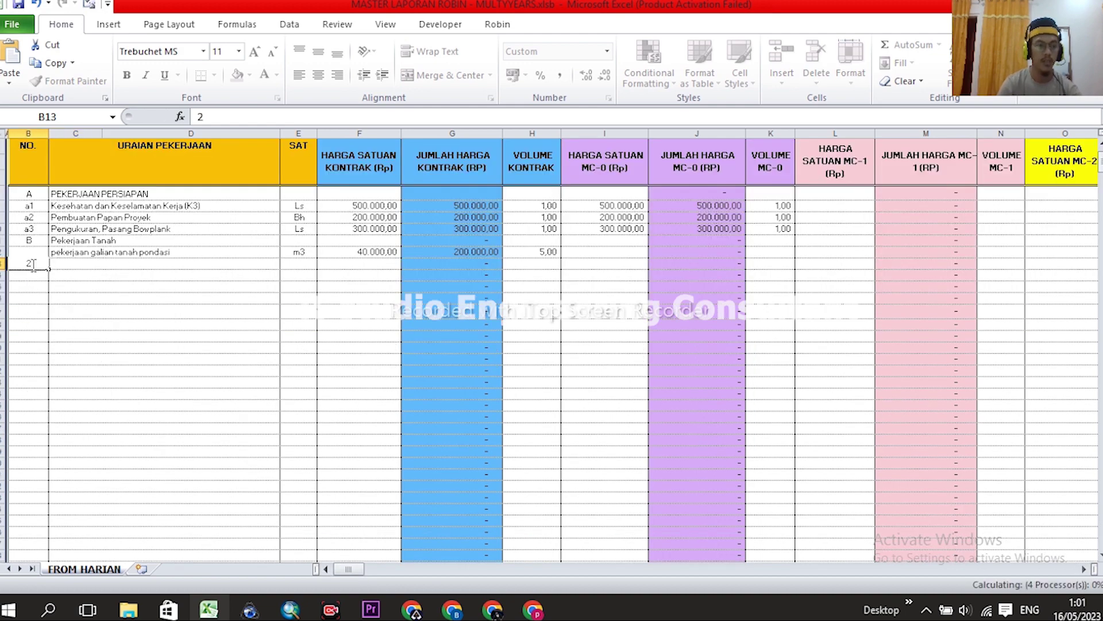
{"action": "left_click", "coordinate": [59, 262]}
{"action": "type", "text": "pe"}
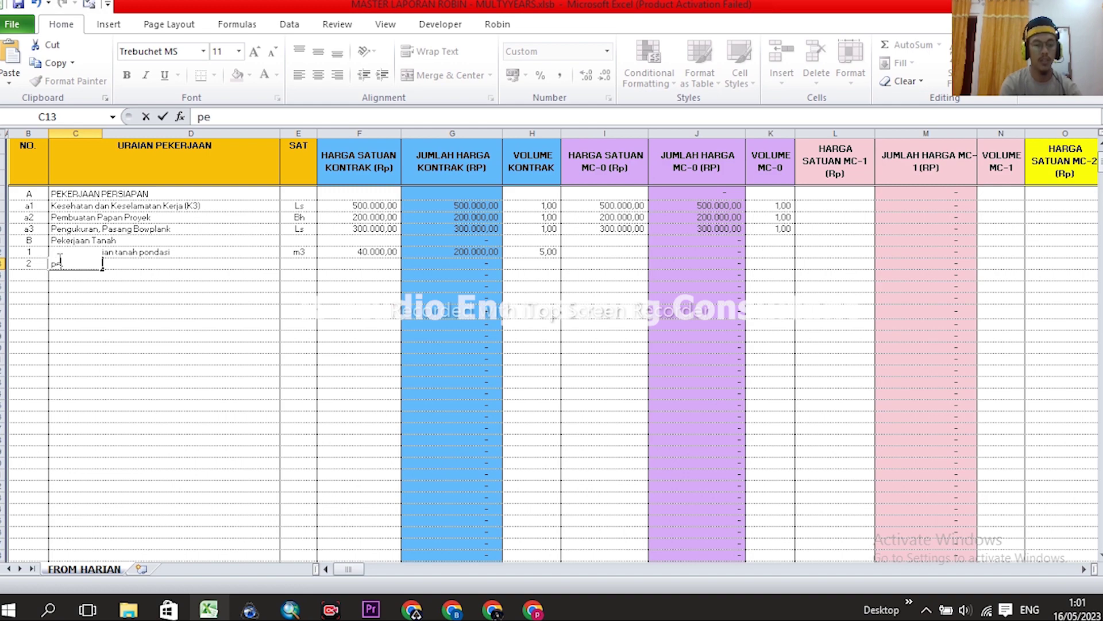
{"action": "type", "text": "kerjaan"}
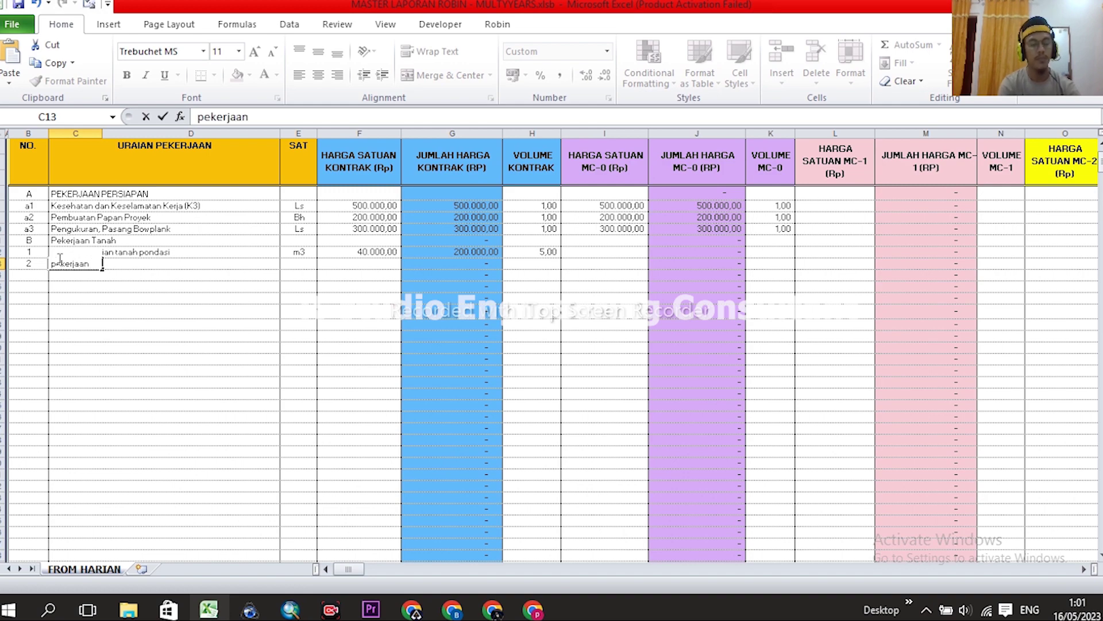
{"action": "type", "text": " urugan tanah kembali"}
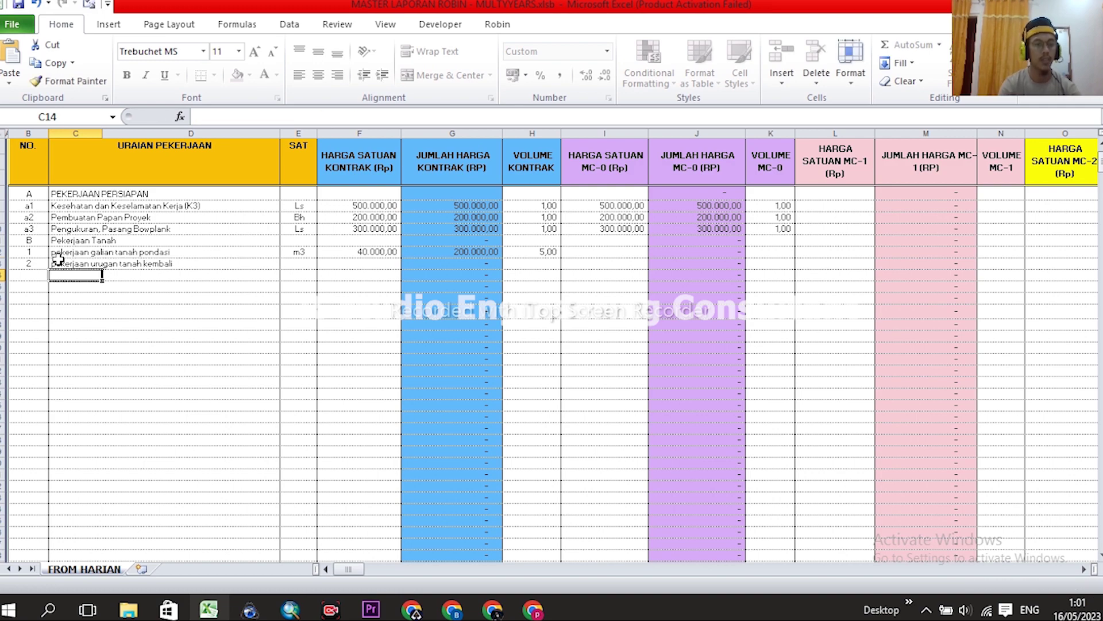
Give item 2 in row 13 the unit m3, a contract unit price of 20000 and a contract volume of 1
{"action": "left_click", "coordinate": [304, 262]}
{"action": "type", "text": "m3"}
{"action": "left_click", "coordinate": [371, 265]}
{"action": "type", "text": "20.000"}
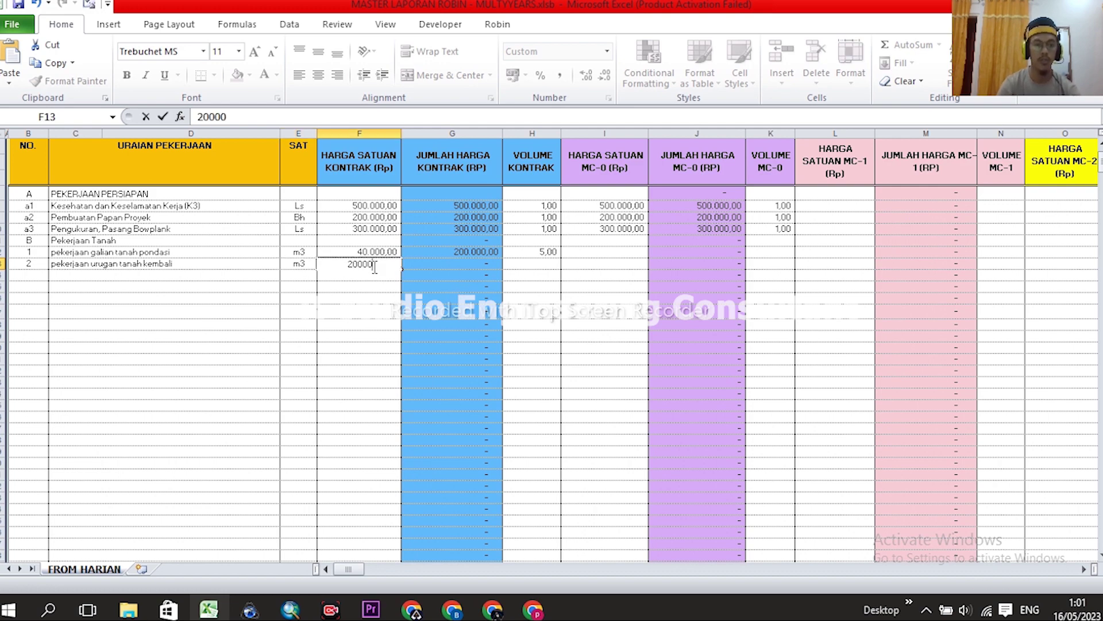
{"action": "key", "text": "Return"}
{"action": "left_click", "coordinate": [524, 263]}
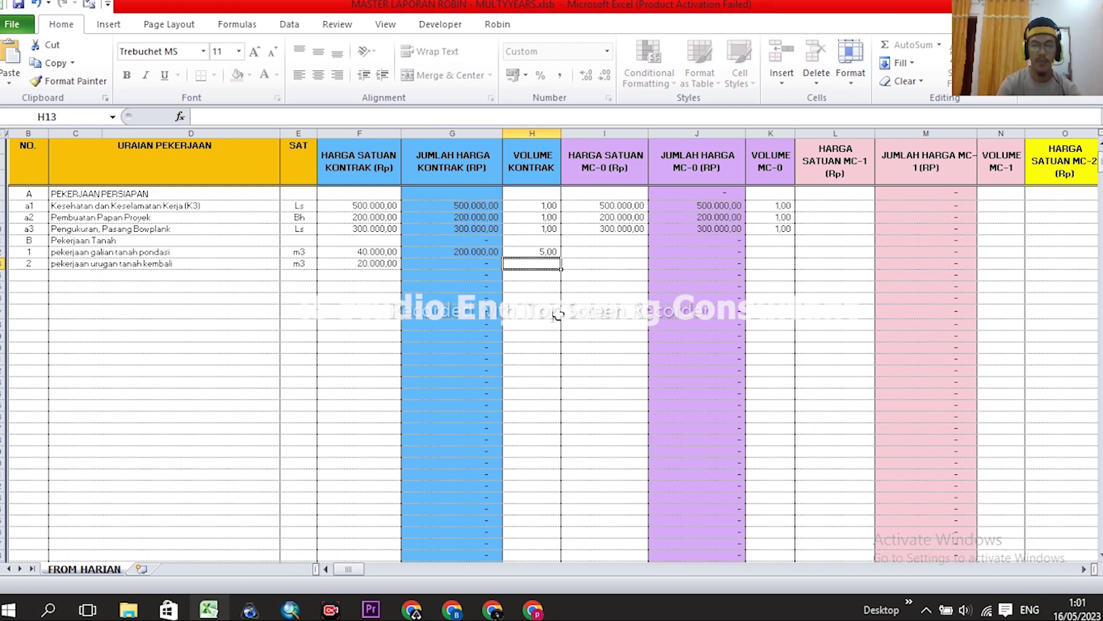
{"action": "type", "text": "1"}
{"action": "key", "text": "Return"}
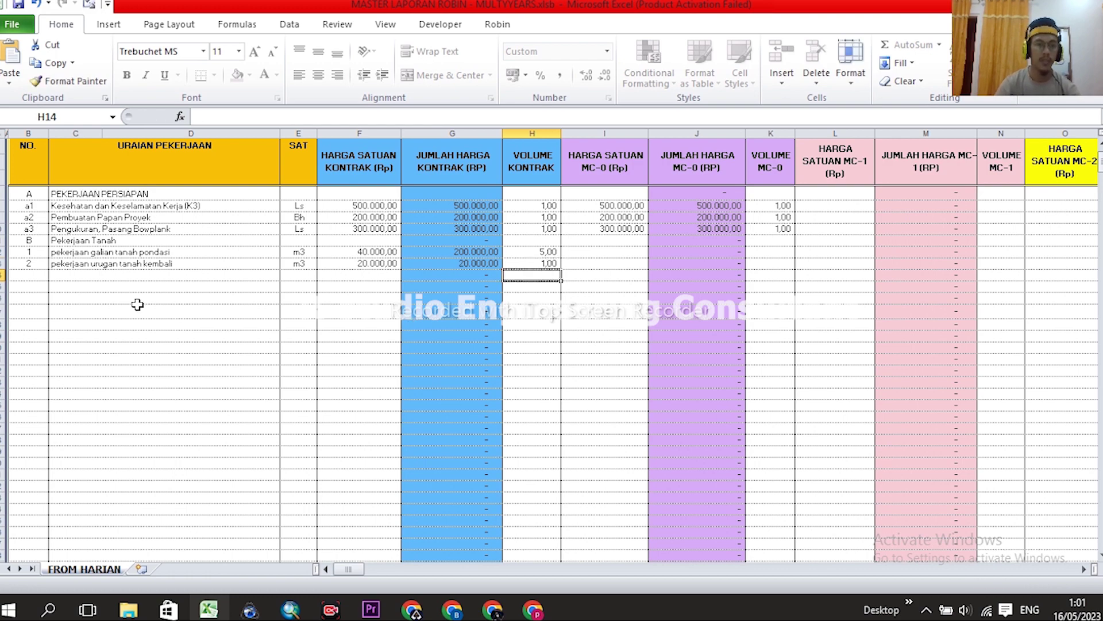
Add item 3 with the description "pekerjaan urugan tanah" in row 14, below the backfill item
{"action": "left_click", "coordinate": [39, 275]}
{"action": "type", "text": "3"}
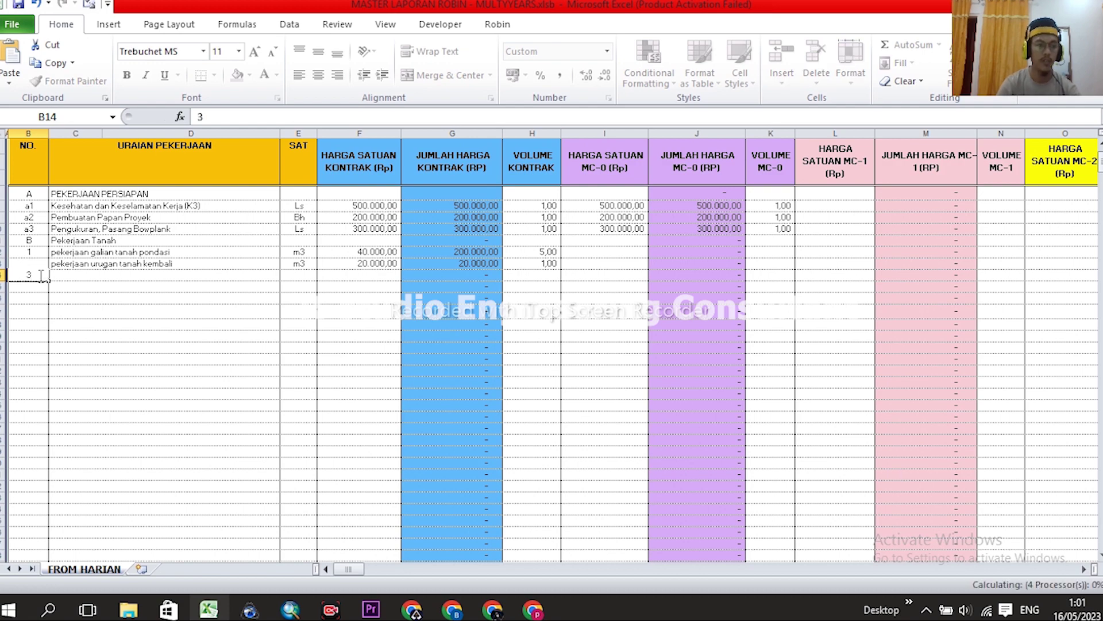
{"action": "left_click", "coordinate": [61, 276]}
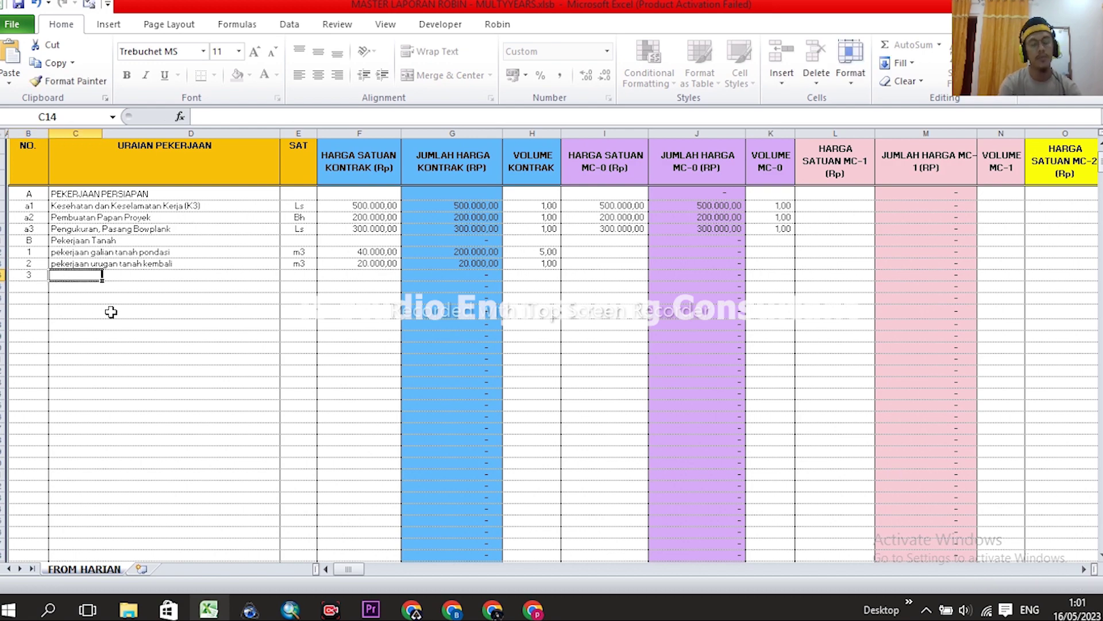
{"action": "type", "text": "pekerjaan"}
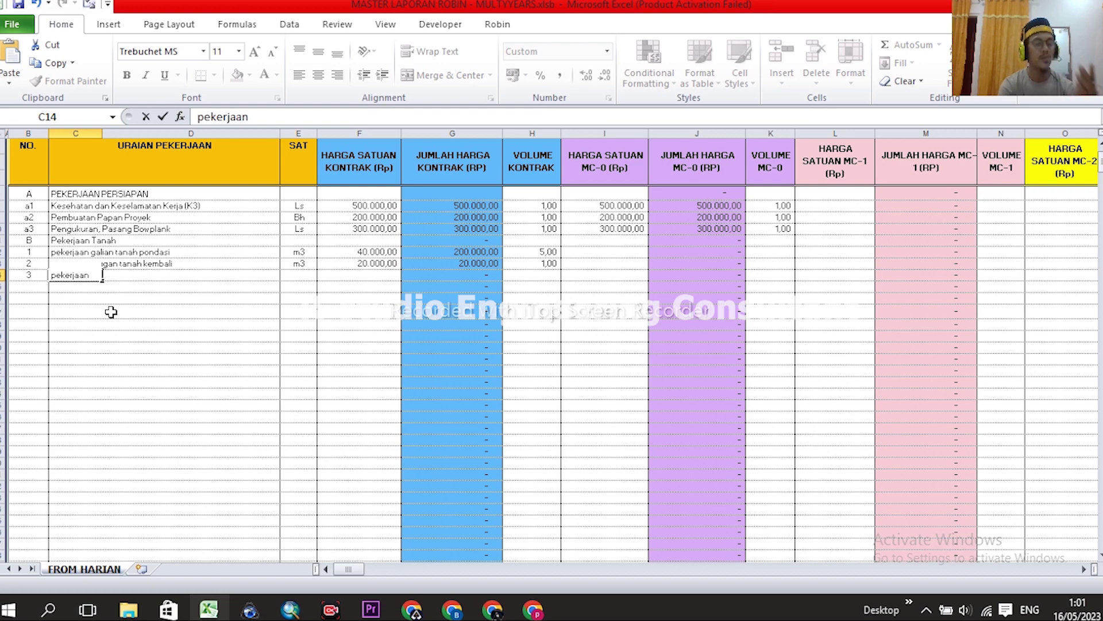
{"action": "type", "text": "urugan"}
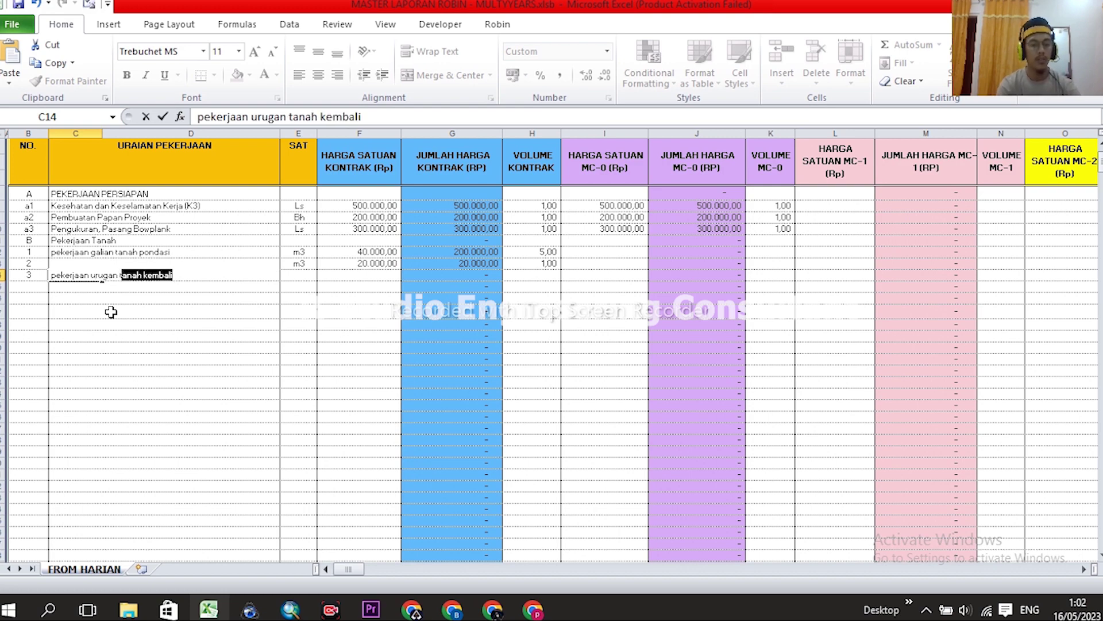
{"action": "type", "text": " tanah"}
{"action": "key", "text": "Delete"}
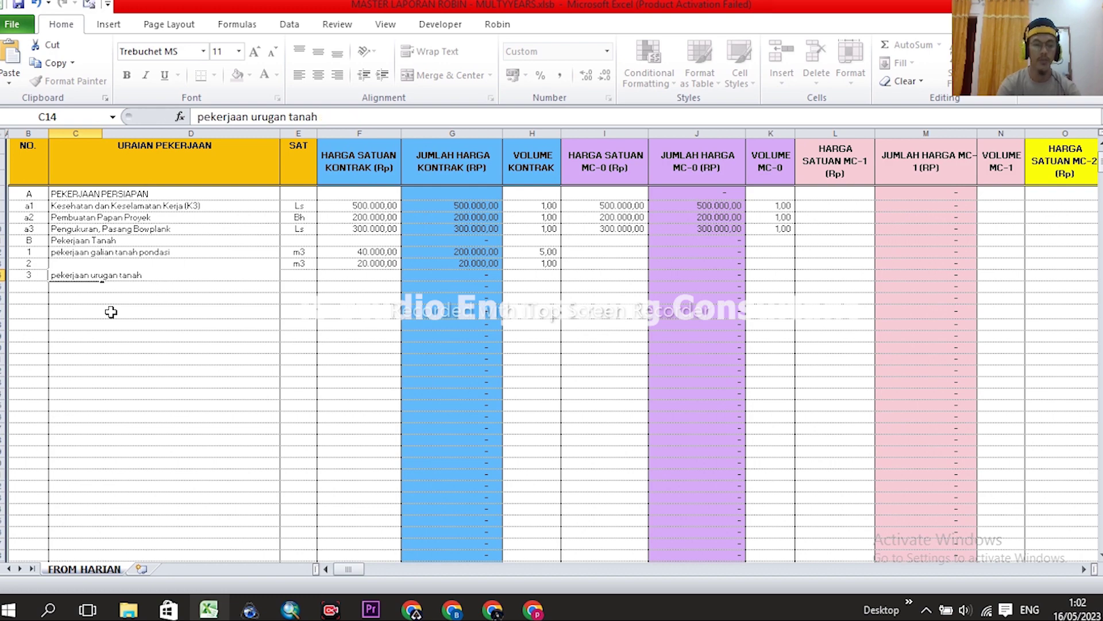
{"action": "key", "text": "Return"}
Give item 3 in row 14 the unit m3, a contract unit price of 100.000 and a contract volume of 3
{"action": "left_click", "coordinate": [296, 276]}
{"action": "type", "text": "m3"}
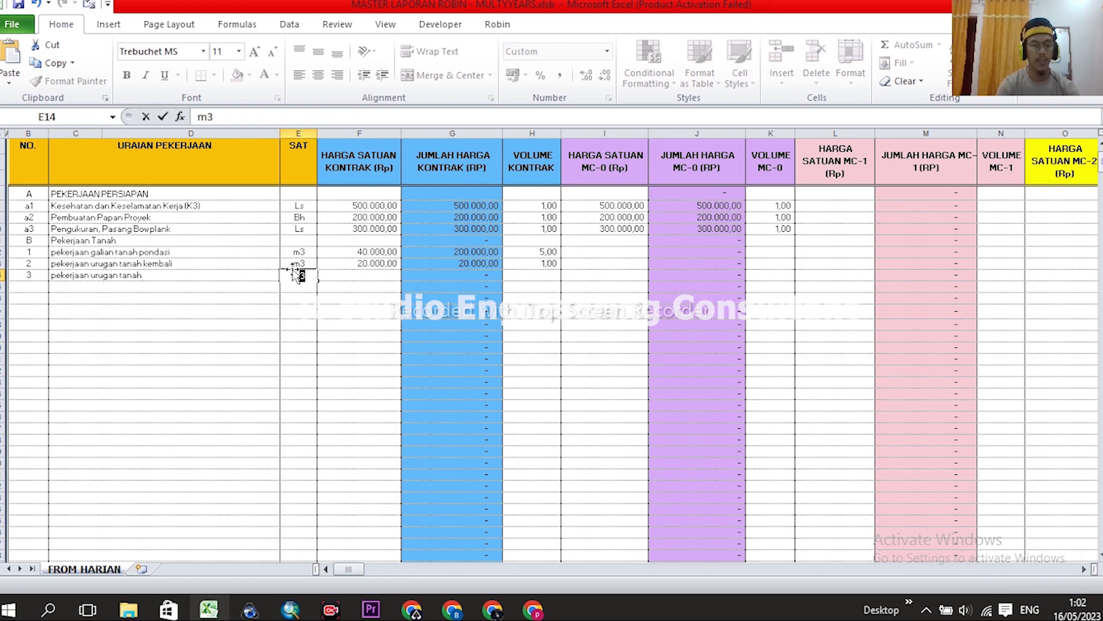
{"action": "left_click", "coordinate": [384, 280]}
{"action": "type", "text": "100.000"}
{"action": "key", "text": "Return"}
{"action": "left_click", "coordinate": [535, 277]}
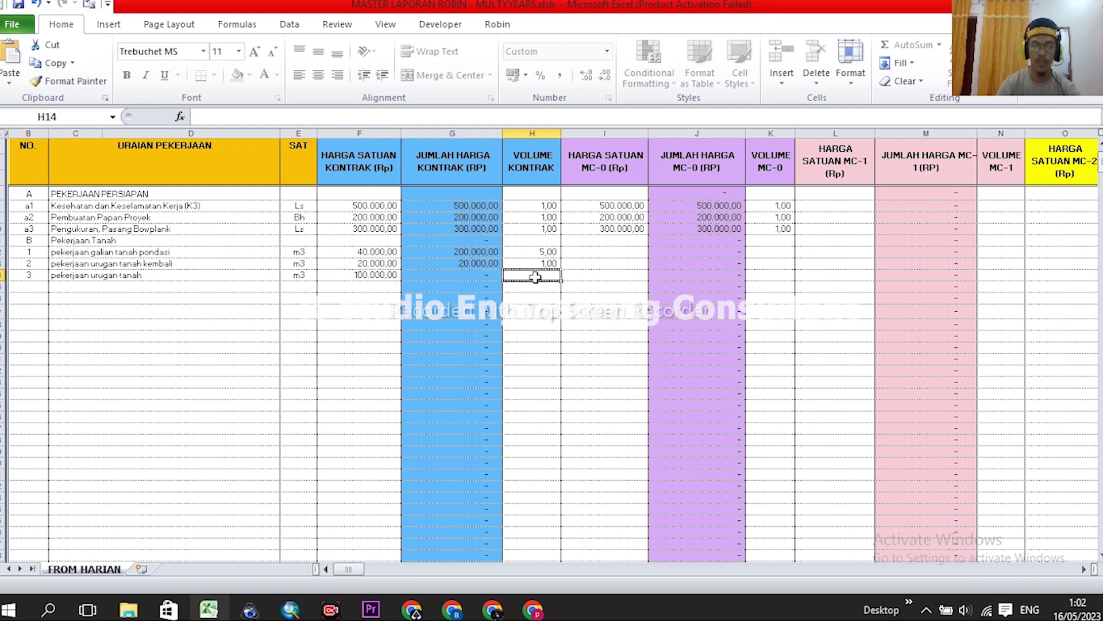
{"action": "type", "text": "3"}
{"action": "key", "text": "Return"}
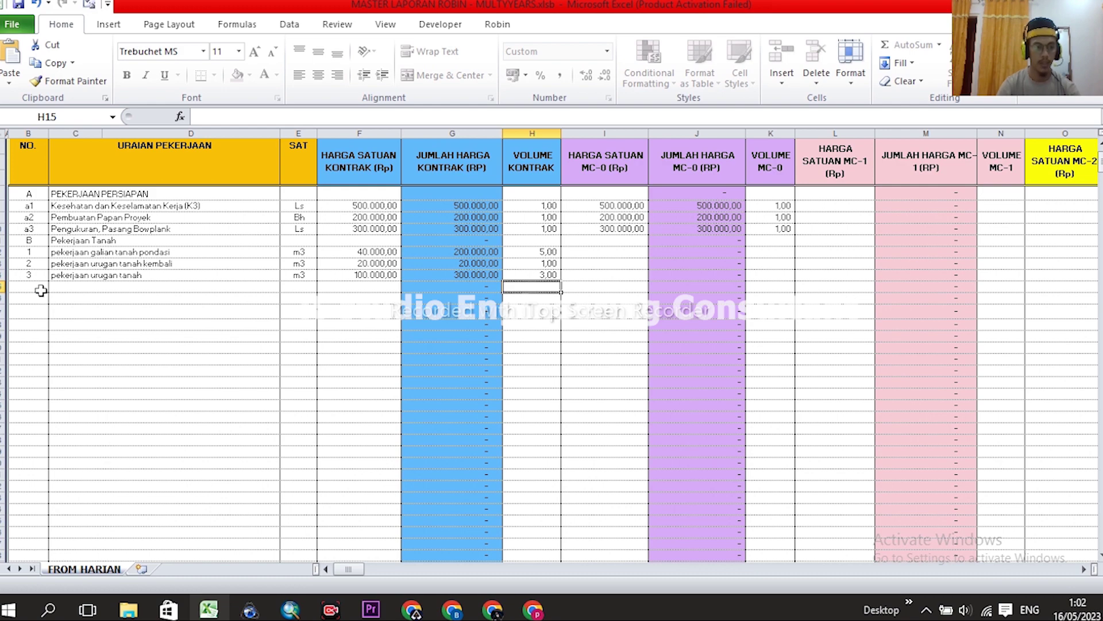
Add section C with the heading "PEKERJAAN PONDASI" in row 15, below the last earthwork item
{"action": "left_click", "coordinate": [89, 286]}
{"action": "left_click", "coordinate": [32, 287]}
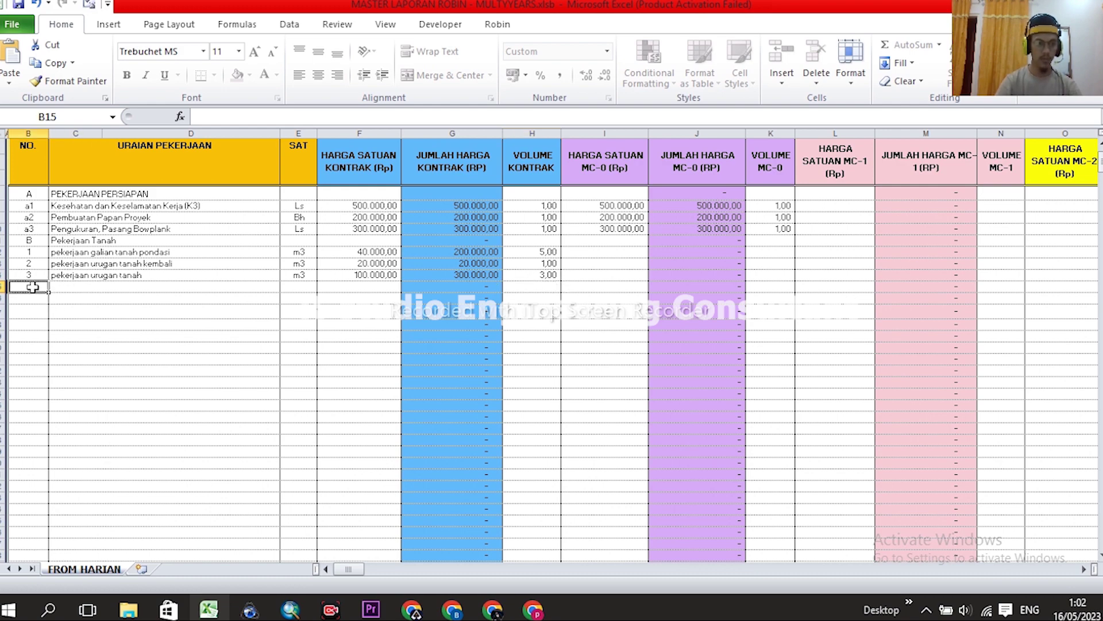
{"action": "type", "text": "C"}
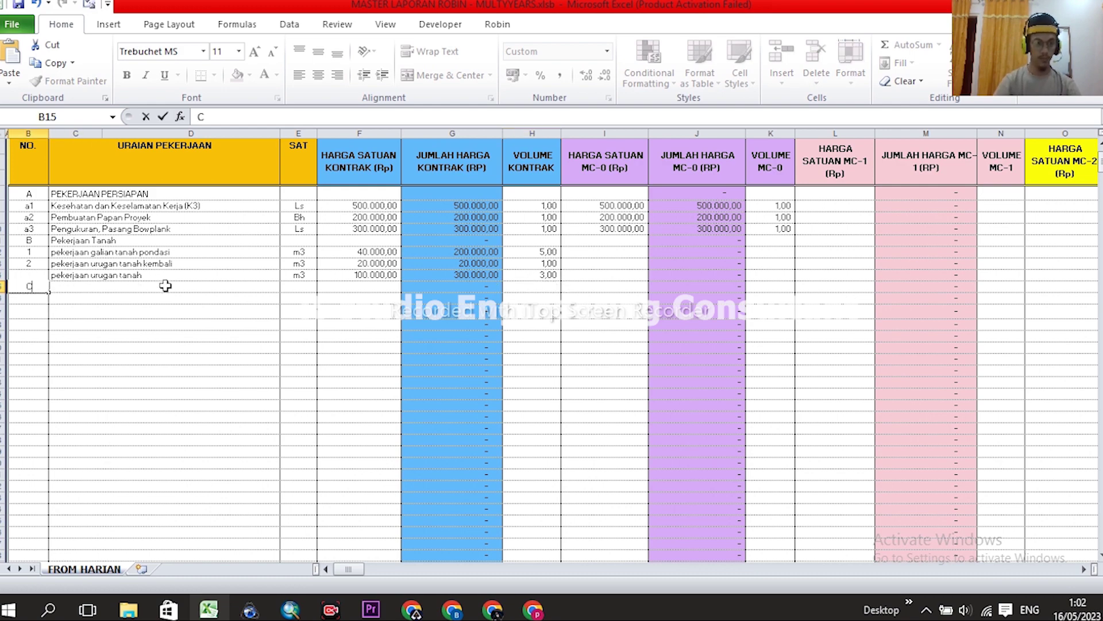
{"action": "left_click", "coordinate": [76, 289]}
{"action": "type", "text": "P"}
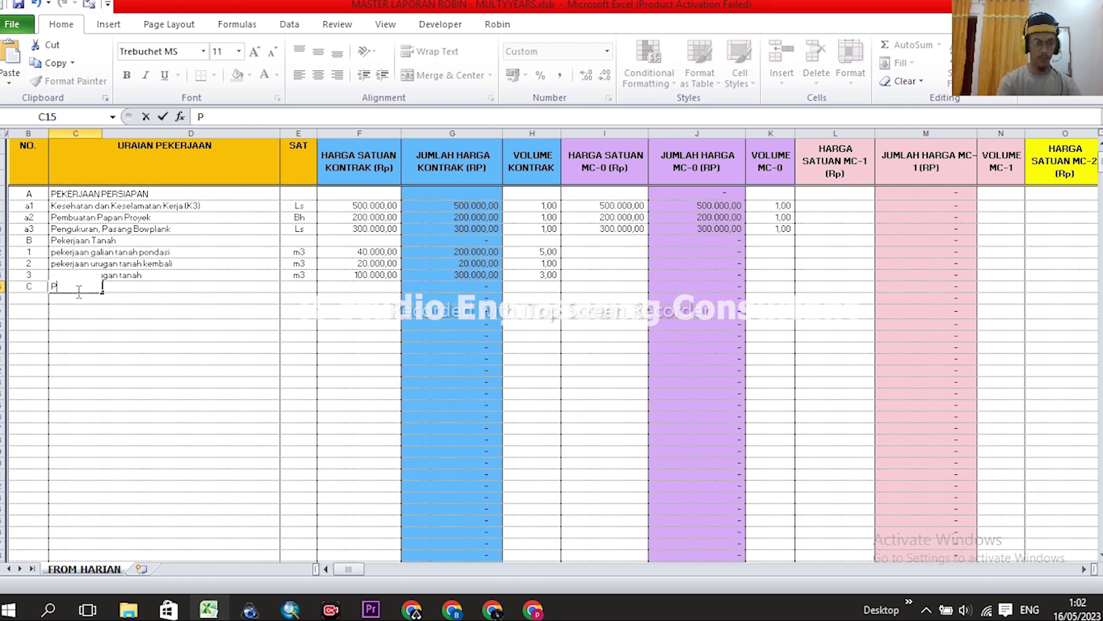
{"action": "type", "text": "EKERJAAN"}
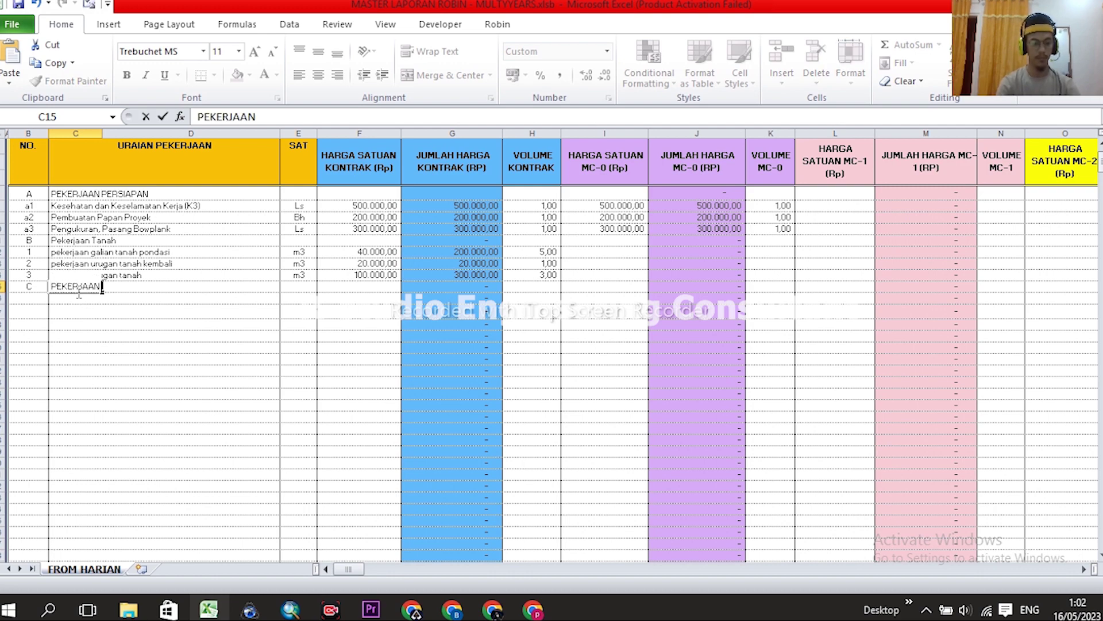
{"action": "type", "text": " PONDASI"}
Add item 1 with the description "Pekerjaan anstamping" in row 16, under the PEKERJAAN PONDASI heading
{"action": "left_click", "coordinate": [32, 298]}
{"action": "type", "text": "1"}
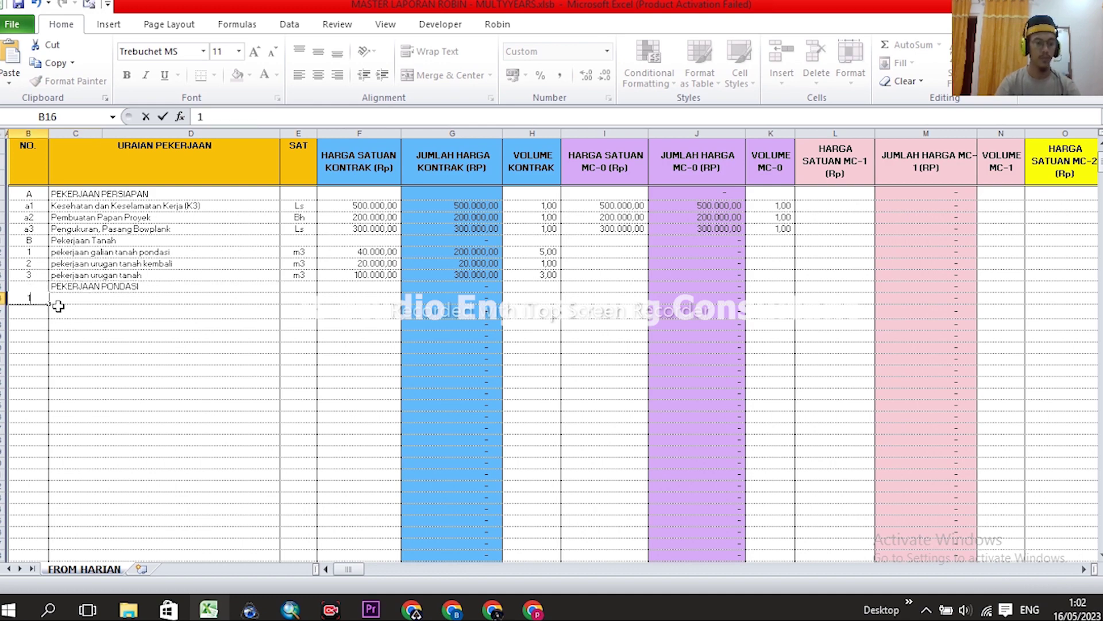
{"action": "left_click", "coordinate": [69, 299]}
{"action": "type", "text": "P"}
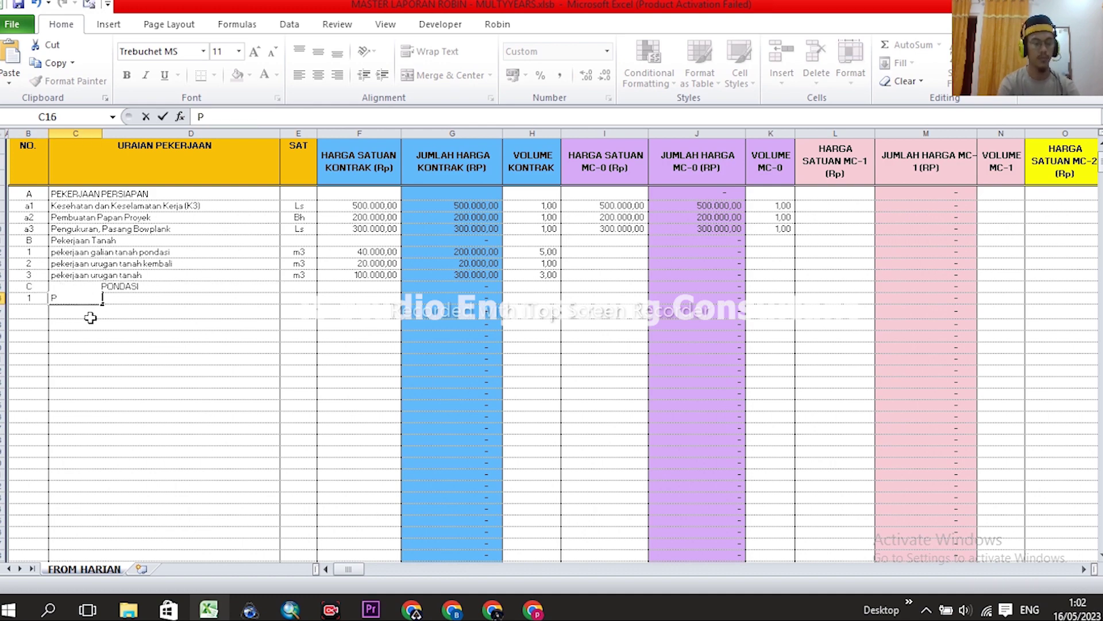
{"action": "type", "text": "ekerjaan"}
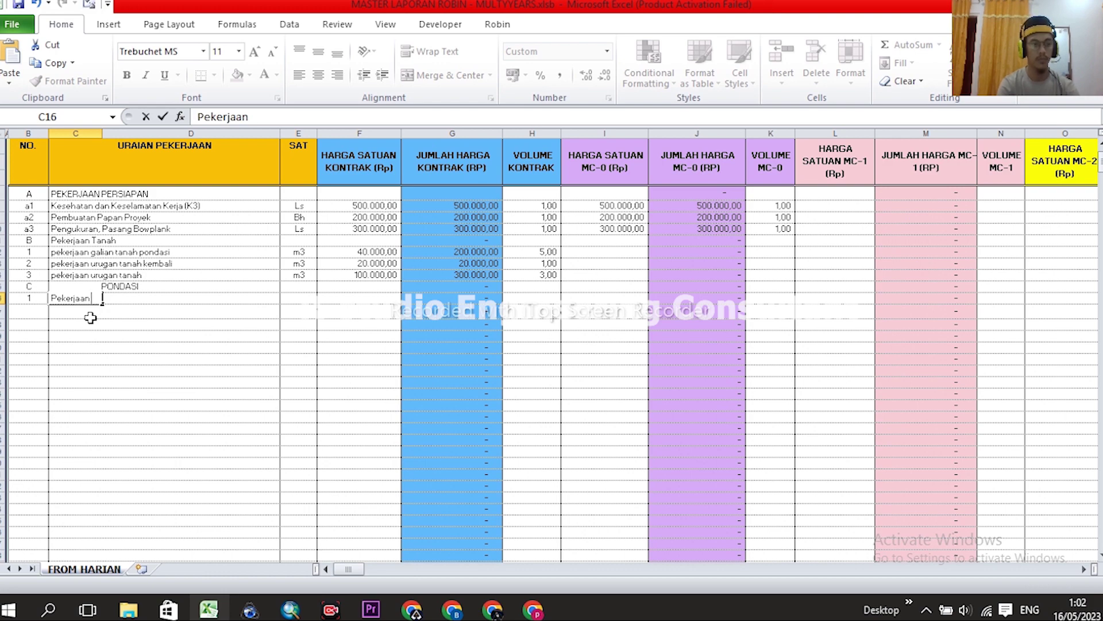
{"action": "type", "text": " Batu"}
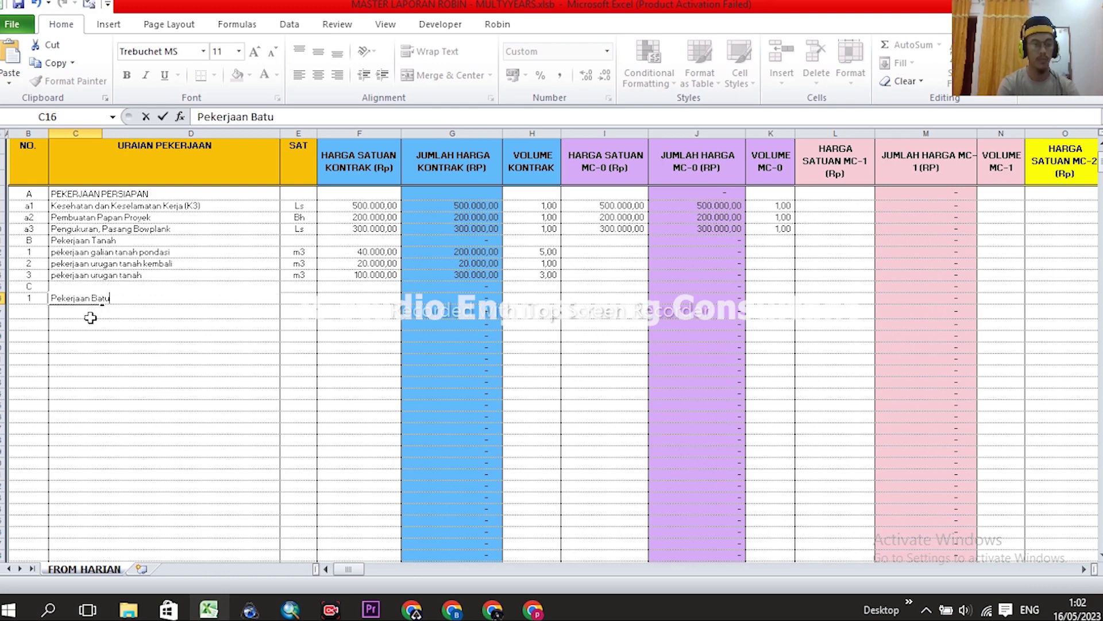
{"action": "key", "text": "BackSpace"}
{"action": "key", "text": "BackSpace"}
{"action": "key", "text": "BackSpace"}
{"action": "type", "text": "anstamp"}
{"action": "key", "text": "Return"}
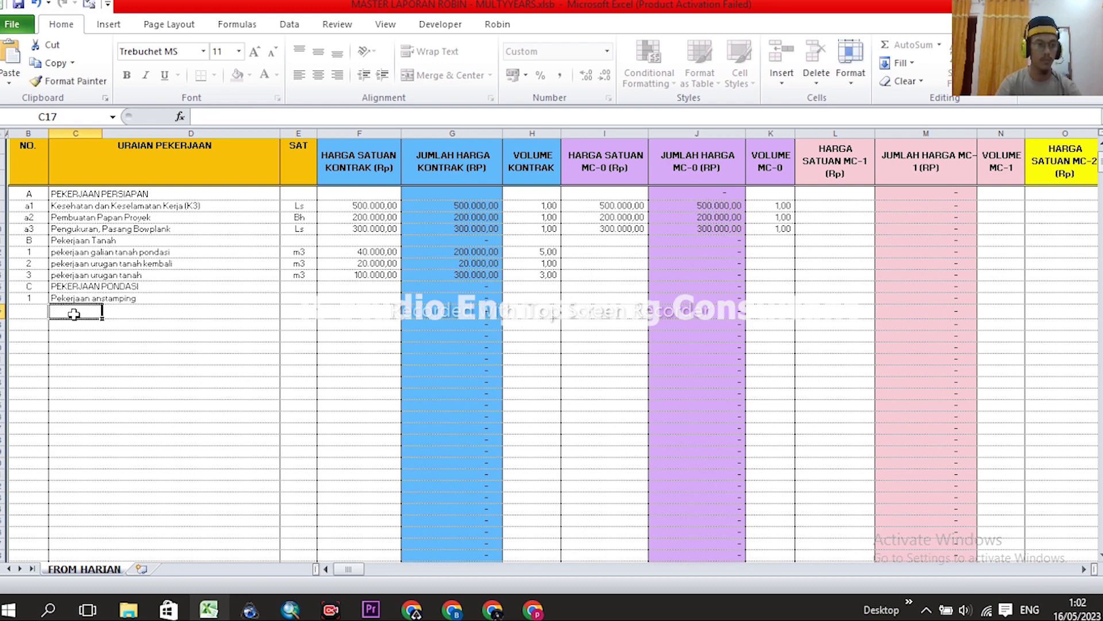
Give the anstamping item in row 16 the unit m3, a contract unit price of 50.000 and a contract volume of 5
{"action": "left_click", "coordinate": [291, 299]}
{"action": "type", "text": "m3"}
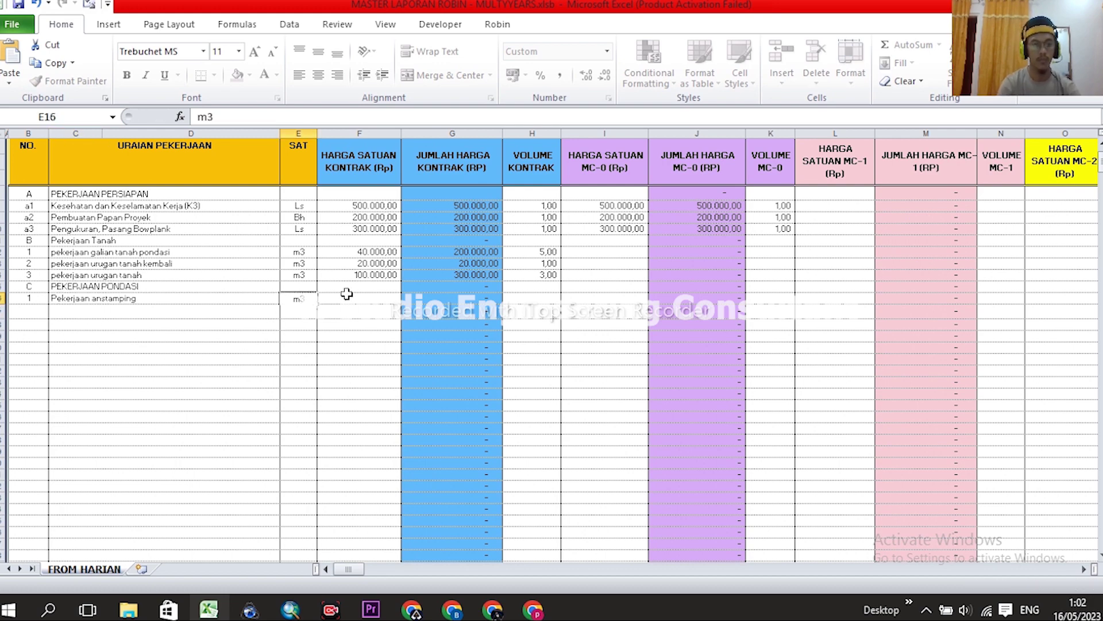
{"action": "key", "text": "Return"}
{"action": "left_click", "coordinate": [372, 298]}
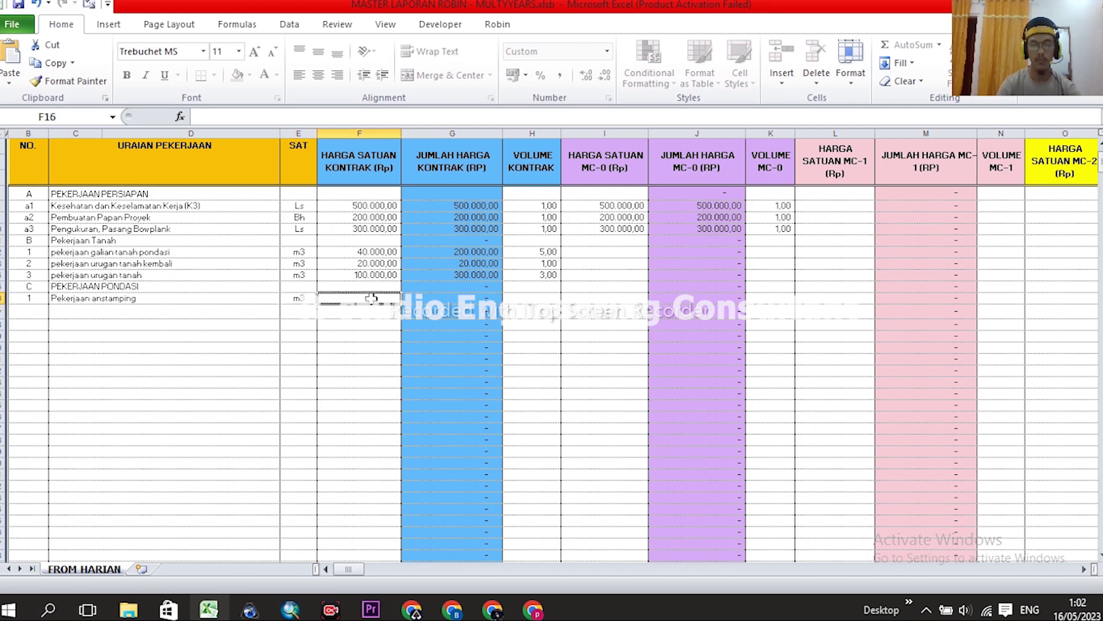
{"action": "type", "text": "50.000"}
{"action": "key", "text": "Return"}
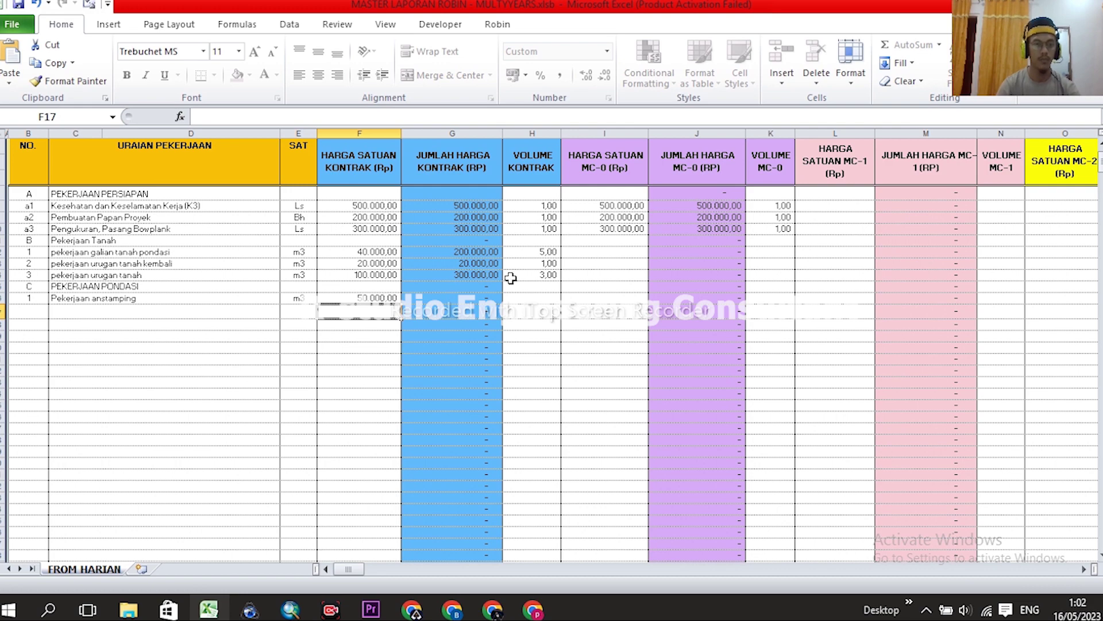
{"action": "left_click", "coordinate": [527, 300]}
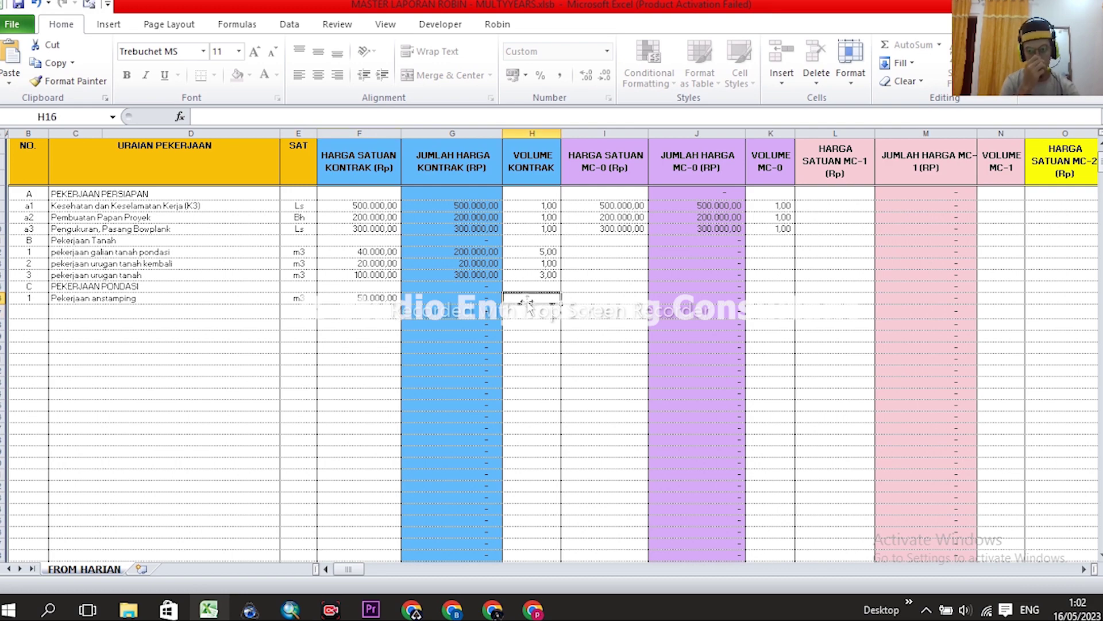
{"action": "type", "text": "5"}
{"action": "key", "text": "Return"}
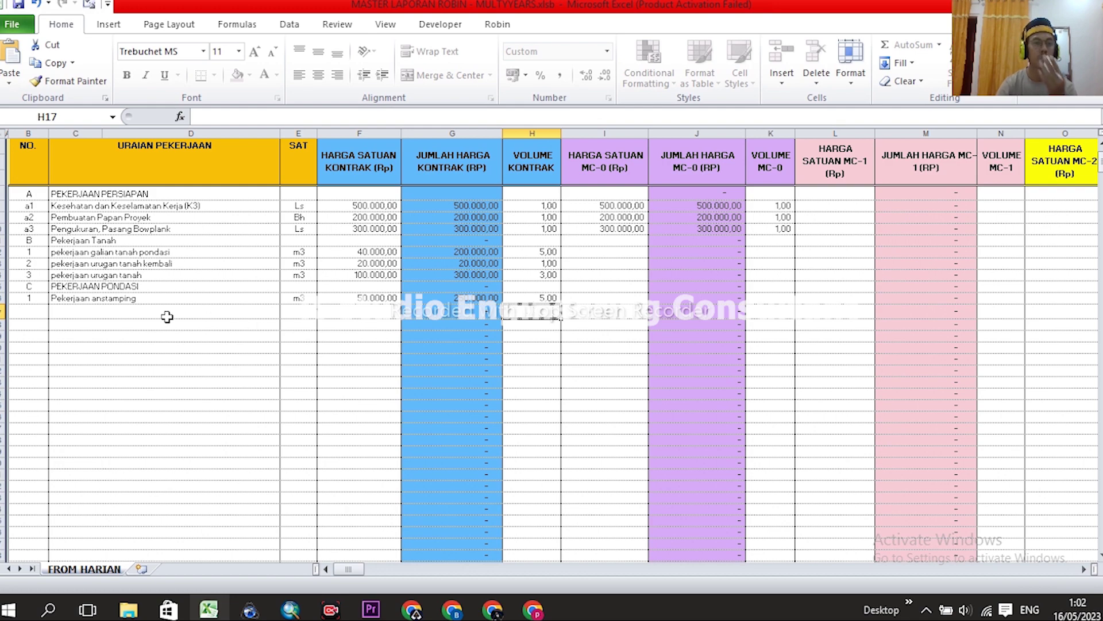
Add item 2 with the description "pekerjaan pas.pondasi mortan tipe.n" in row 17, below the anstamping item
{"action": "left_click", "coordinate": [38, 309]}
{"action": "type", "text": "2"}
{"action": "key", "text": "Return"}
{"action": "left_click", "coordinate": [67, 320]}
{"action": "left_click", "coordinate": [68, 312]}
{"action": "type", "text": "pekerjaan p"}
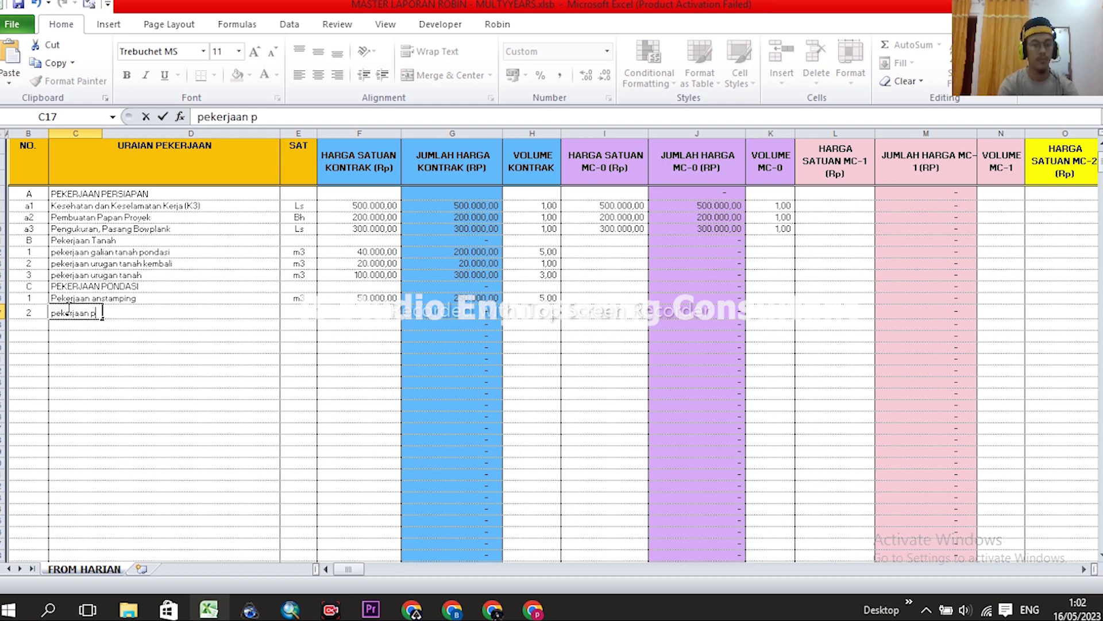
{"action": "type", "text": "as.pondasi tipe"}
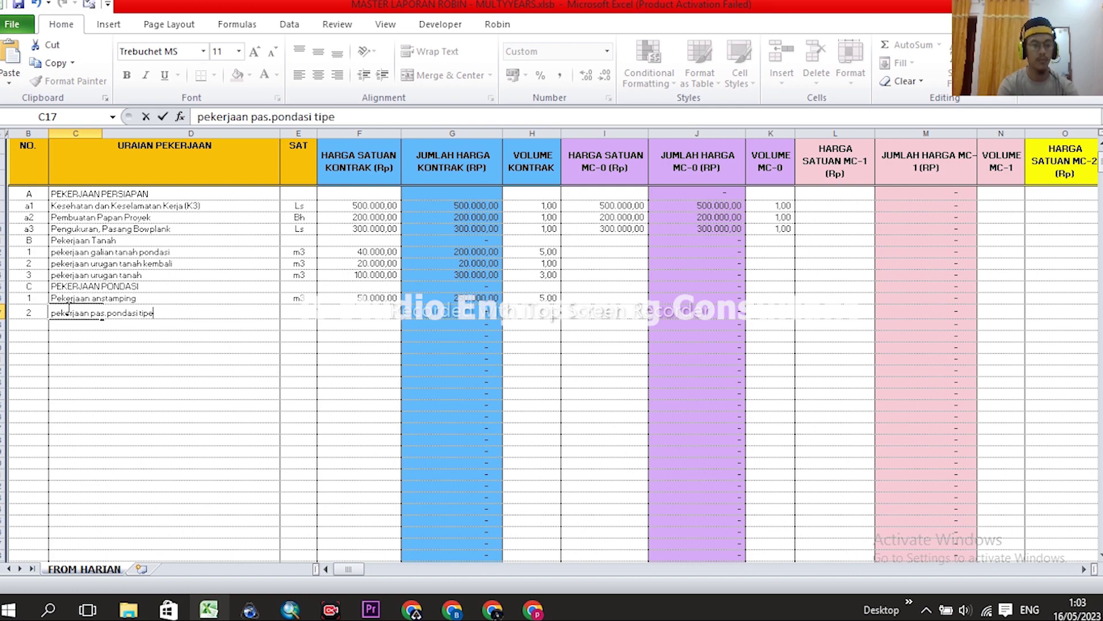
{"action": "key", "text": "BackSpace"}
{"action": "key", "text": "BackSpace"}
{"action": "key", "text": "BackSpace"}
{"action": "type", "text": "mortan"}
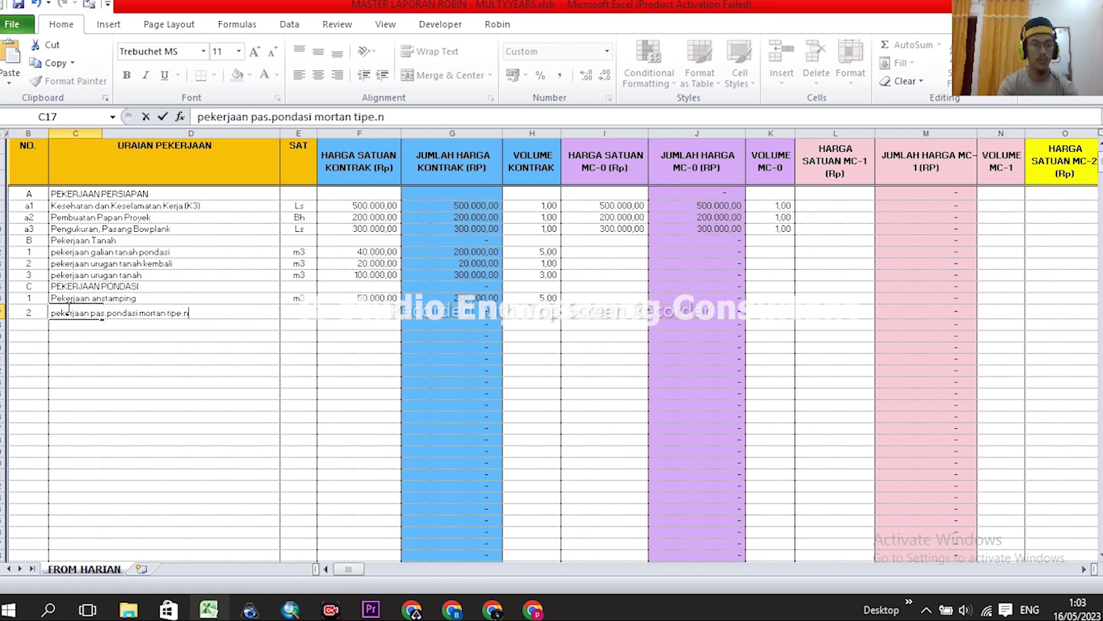
Give item 2 in row 17 the unit m3, a contract unit price of 750000 and a contract volume of 15
{"action": "left_click", "coordinate": [298, 312]}
{"action": "type", "text": "m3"}
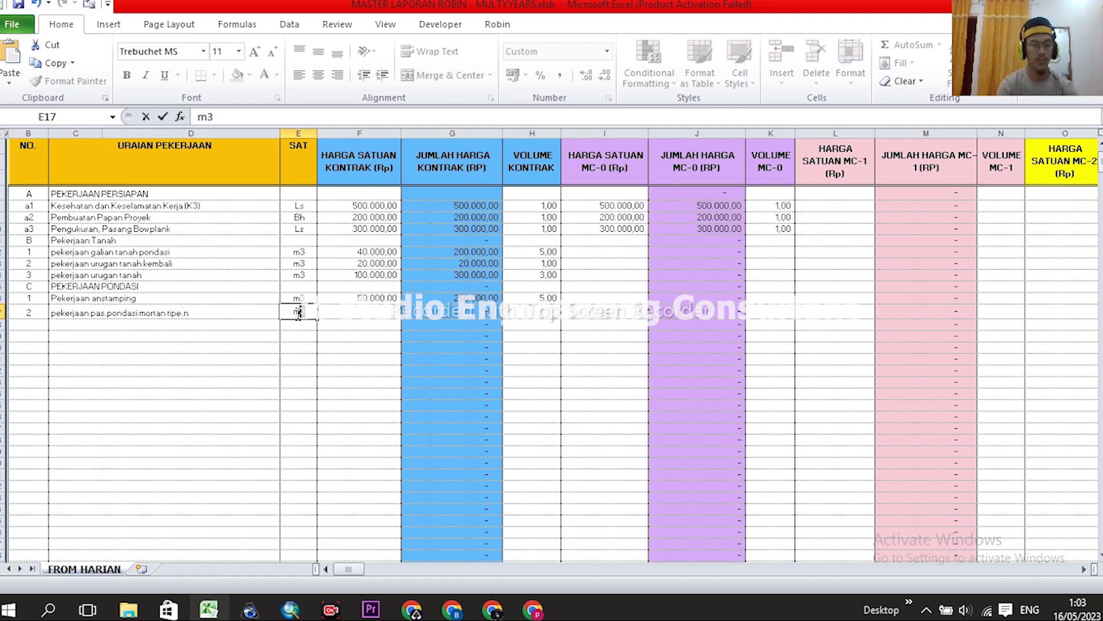
{"action": "left_click", "coordinate": [371, 311]}
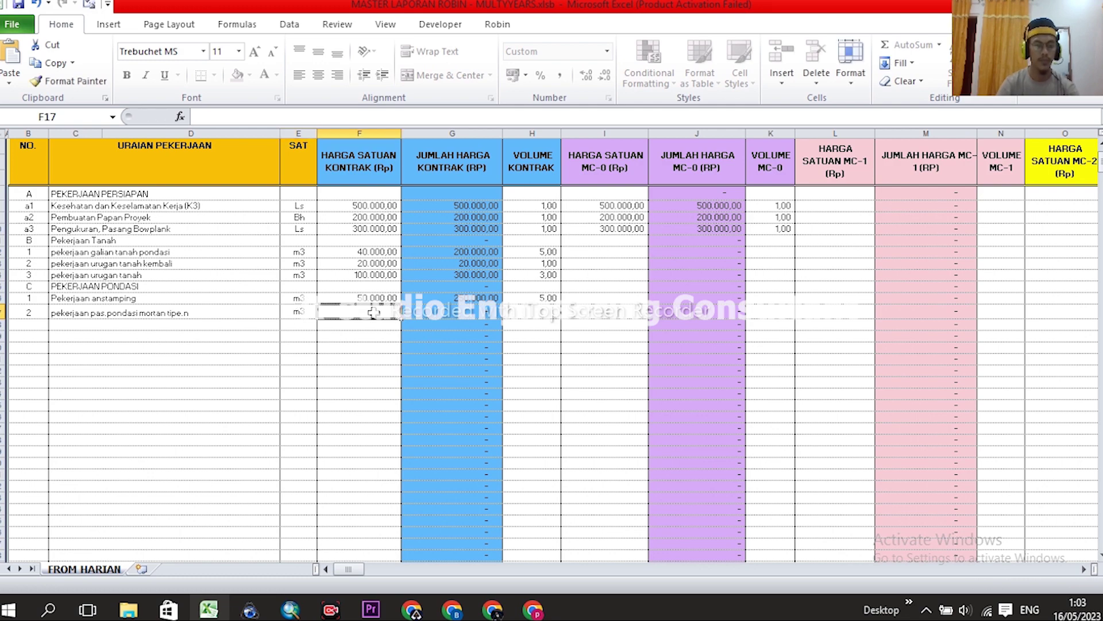
{"action": "type", "text": "750000"}
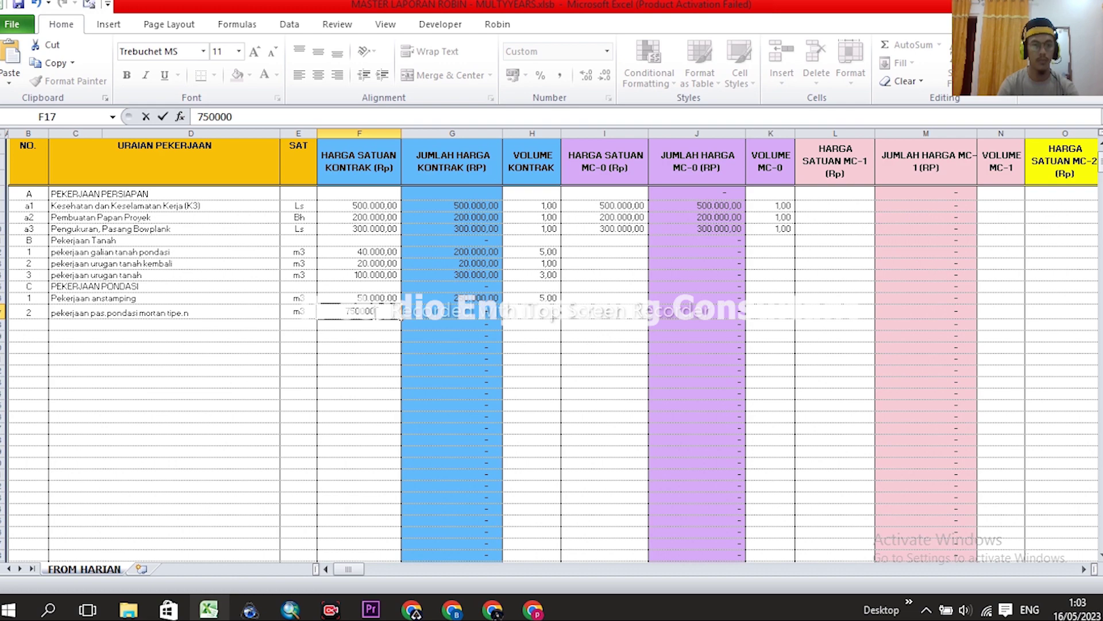
{"action": "left_click", "coordinate": [513, 311]}
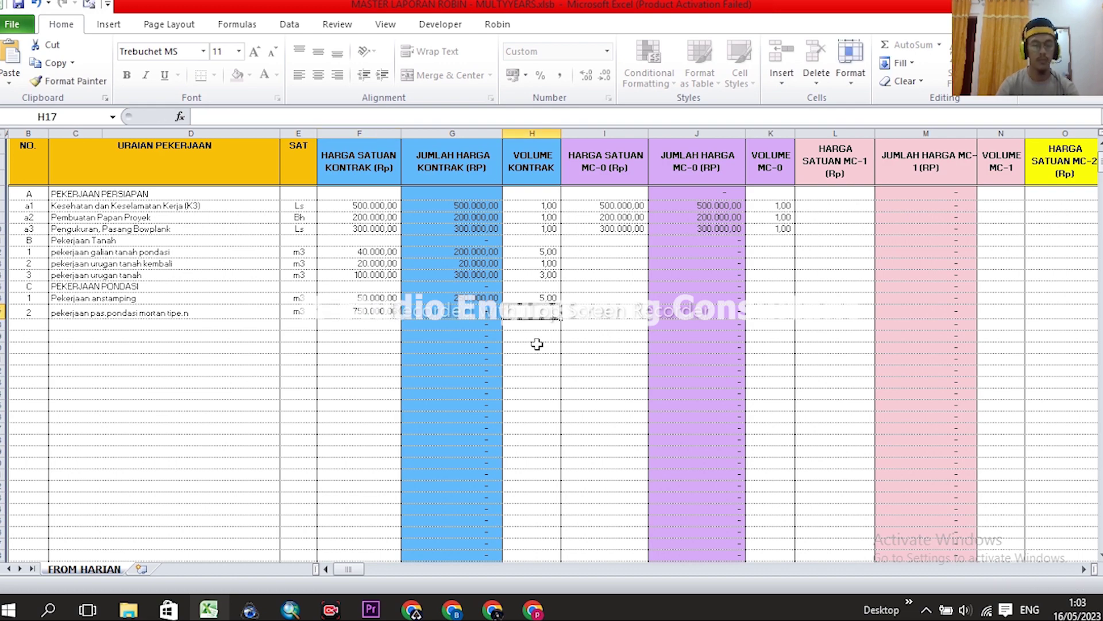
{"action": "type", "text": "1"}
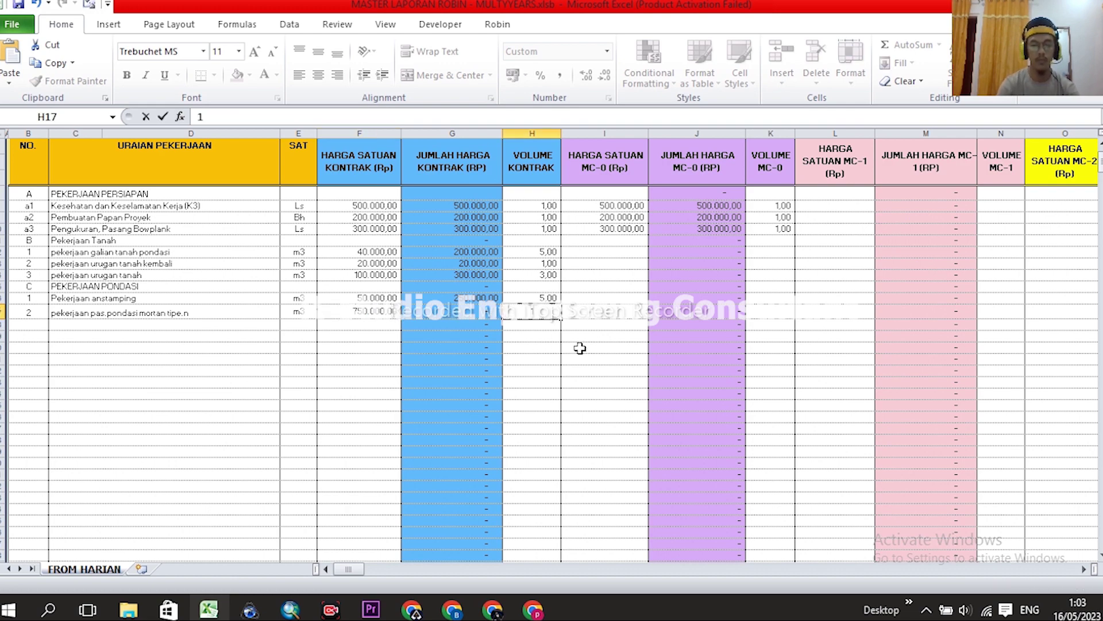
{"action": "type", "text": "5"}
{"action": "key", "text": "Return"}
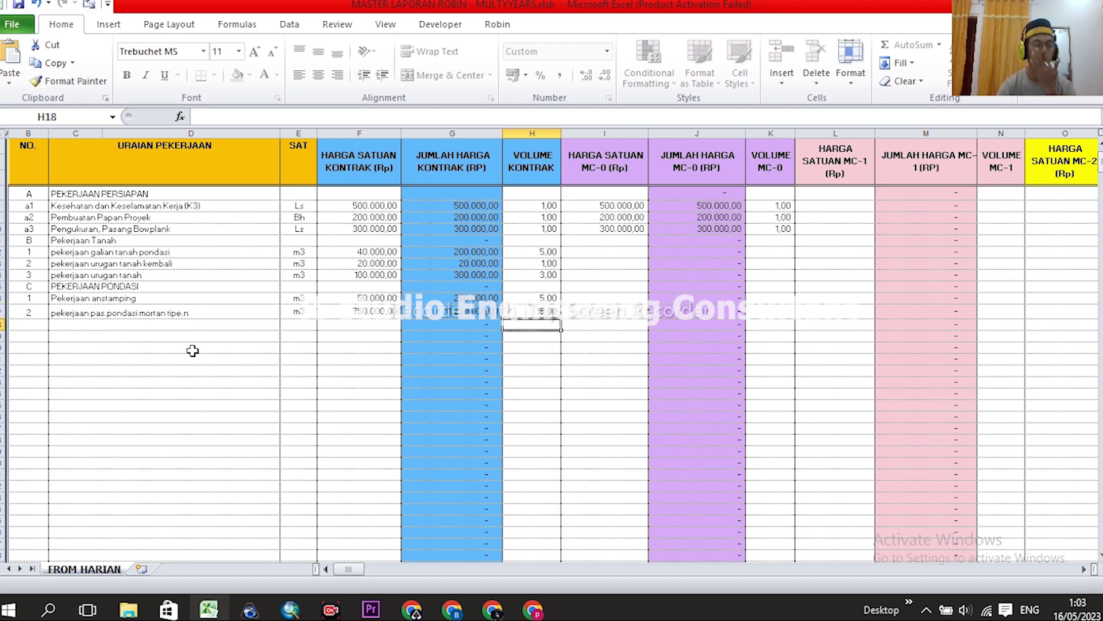
{"action": "scroll", "coordinate": [603, 345], "scroll_direction": "up", "scroll_amount": 2}
{"action": "scroll", "coordinate": [705, 310], "scroll_direction": "down", "scroll_amount": 2}
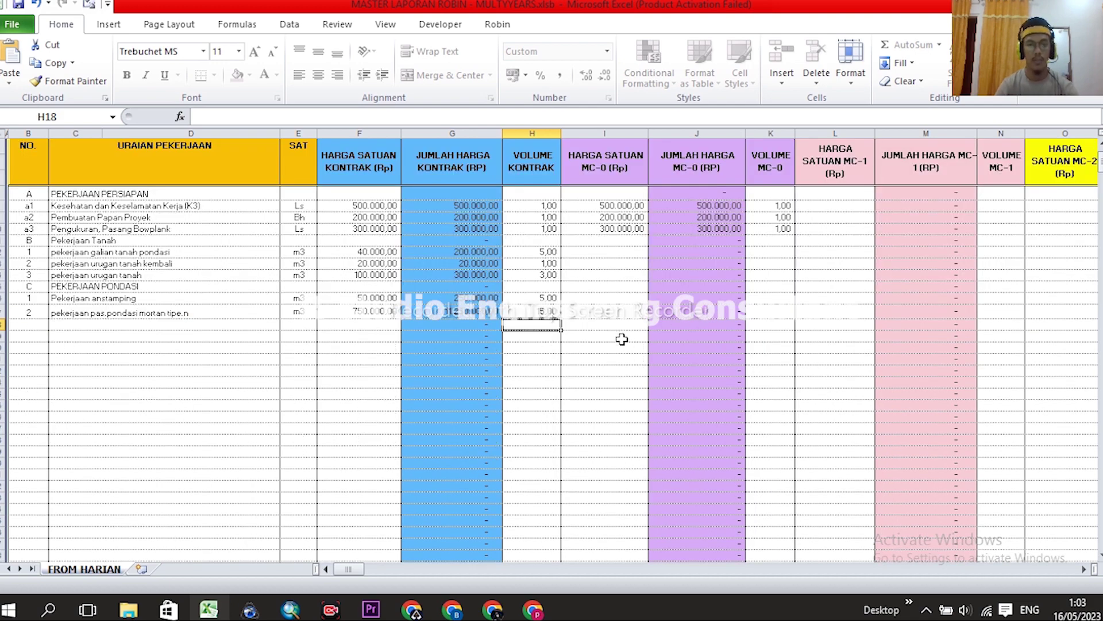
{"action": "scroll", "coordinate": [694, 324], "scroll_direction": "up", "scroll_amount": 2}
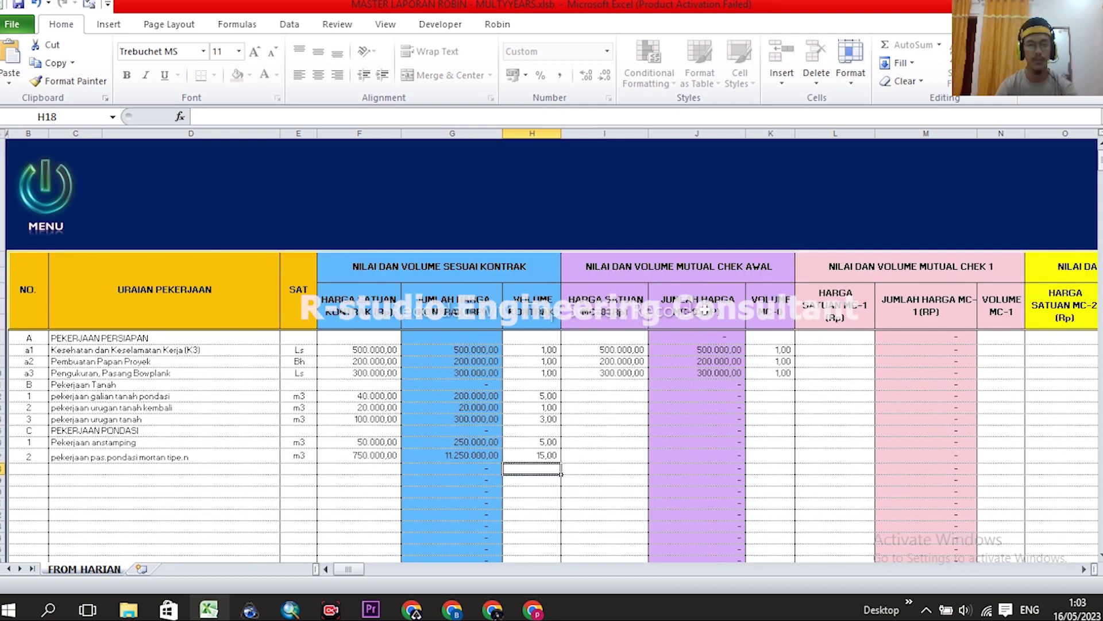
{"action": "scroll", "coordinate": [704, 310], "scroll_direction": "down", "scroll_amount": 2}
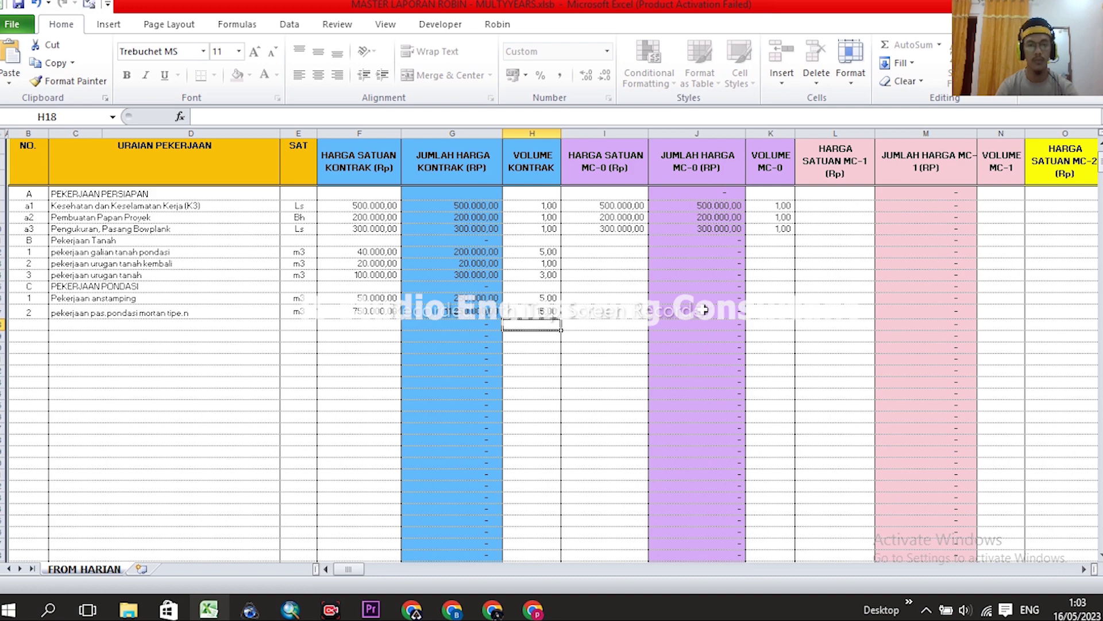
{"action": "scroll", "coordinate": [689, 321], "scroll_direction": "up", "scroll_amount": 2}
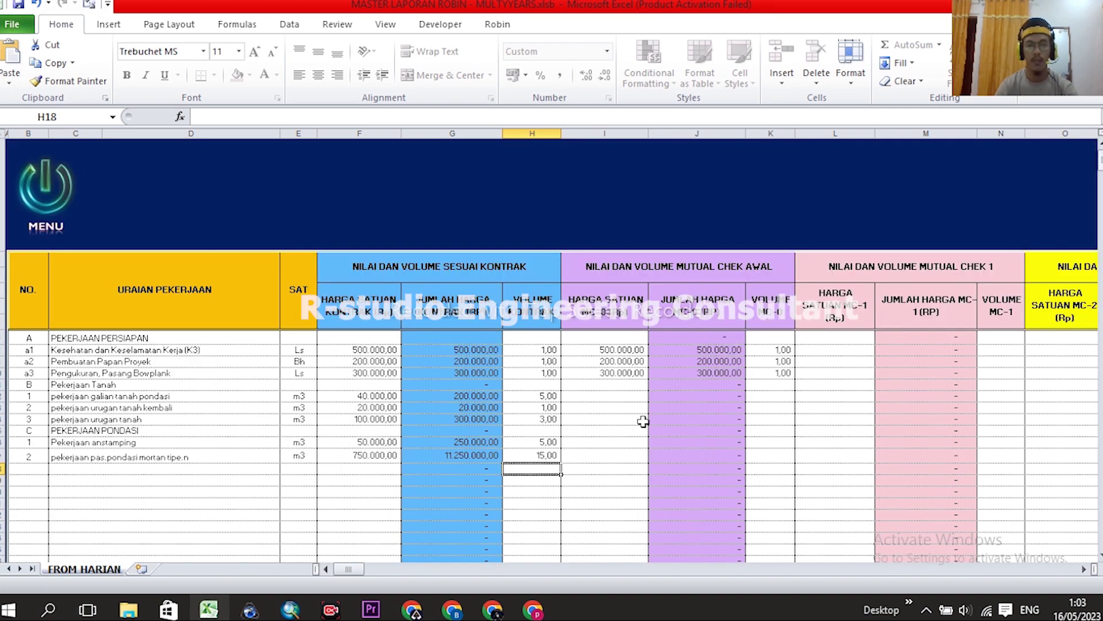
Clear the MC-0 unit prices and MC-0 volumes of the three PEKERJAAN PERSIAPAN items, a1 to a3
{"action": "scroll", "coordinate": [582, 345], "scroll_direction": "down", "scroll_amount": 2}
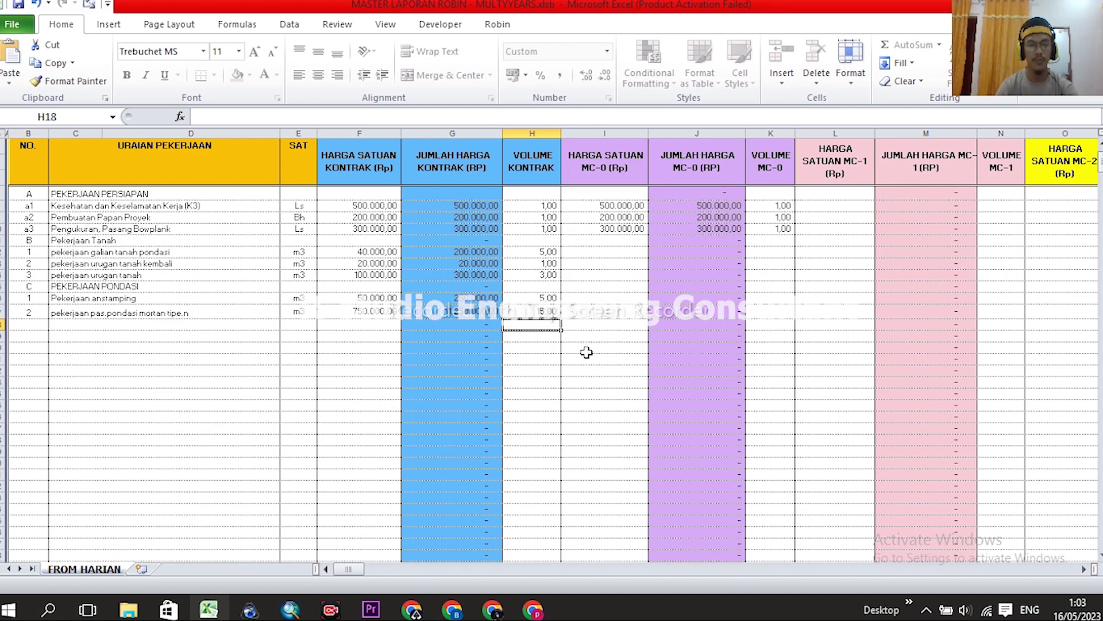
{"action": "scroll", "coordinate": [602, 377], "scroll_direction": "up", "scroll_amount": 2}
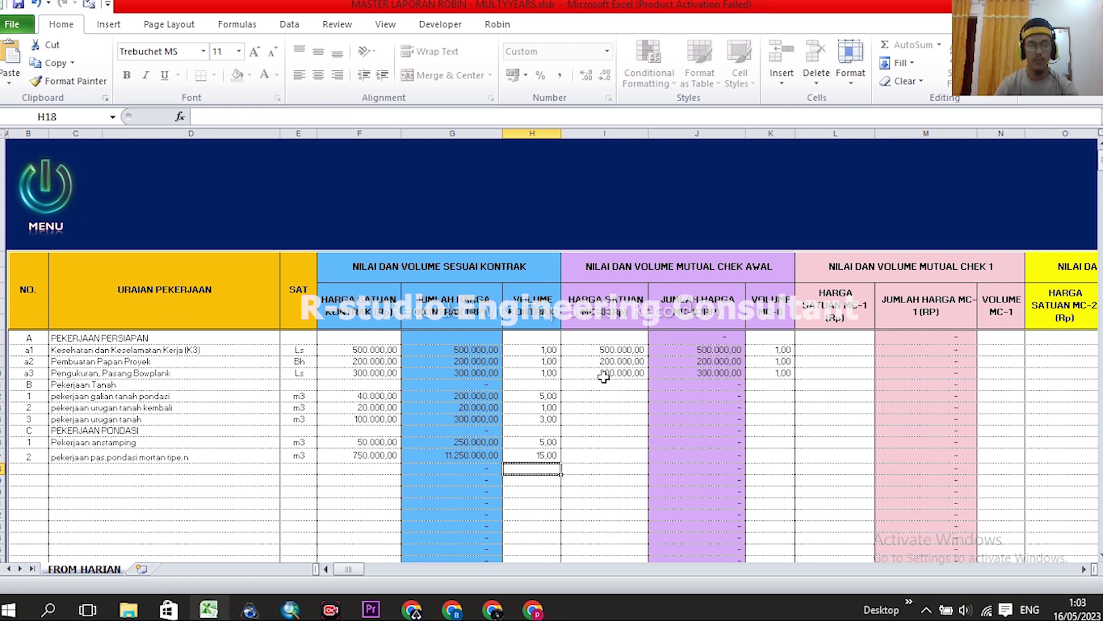
{"action": "scroll", "coordinate": [650, 310], "scroll_direction": "down", "scroll_amount": 2}
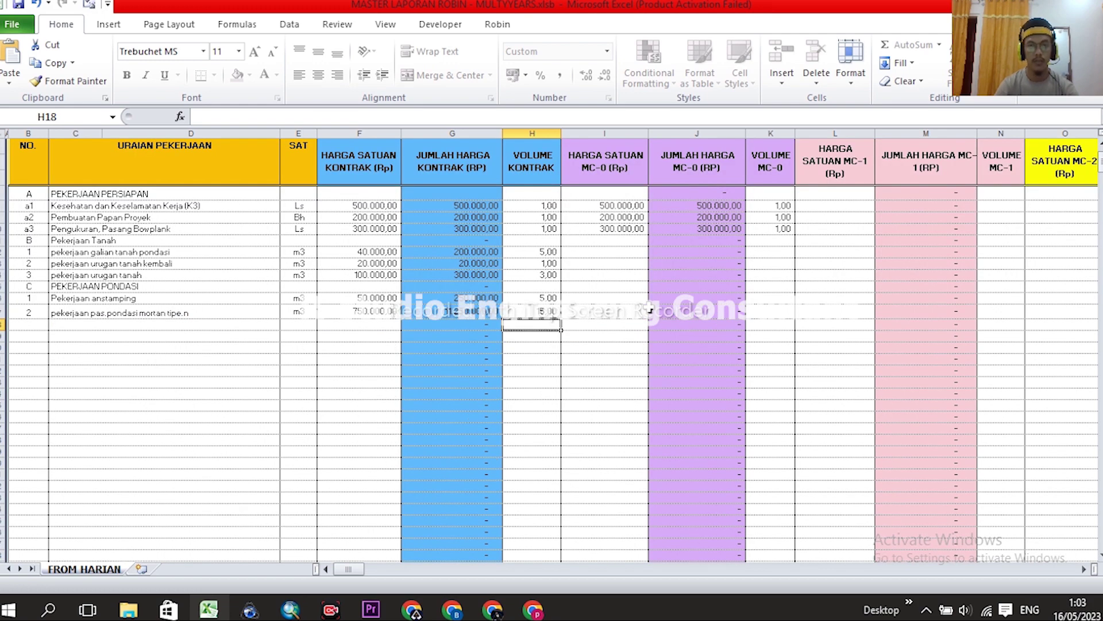
{"action": "left_click_drag", "start_coordinate": [613, 205], "coordinate": [627, 232]}
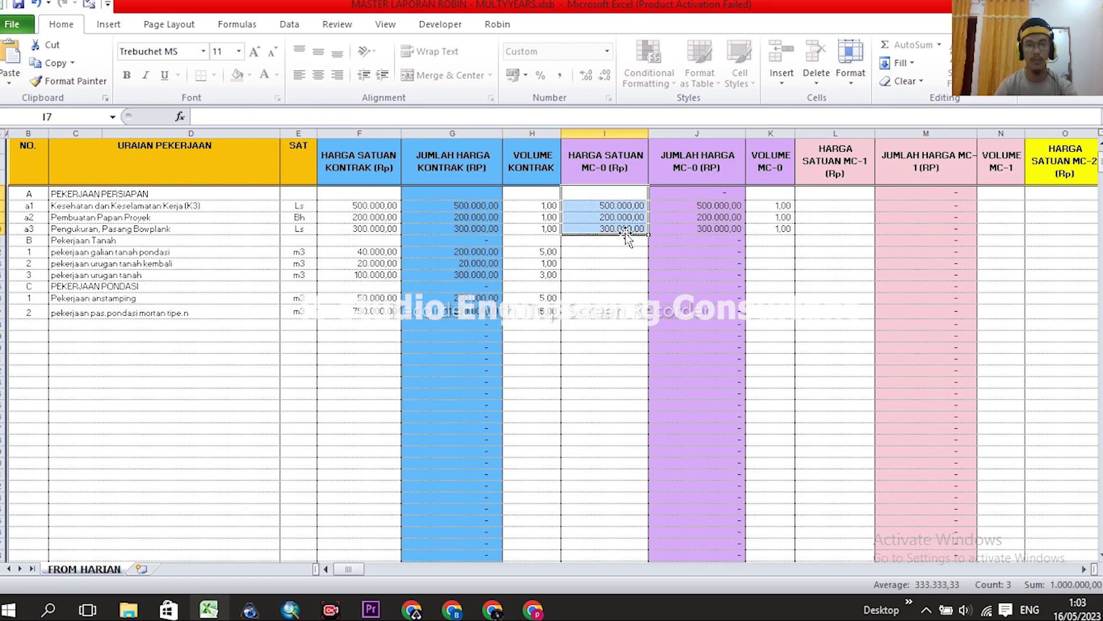
{"action": "key", "text": "Delete"}
{"action": "left_click_drag", "start_coordinate": [782, 196], "coordinate": [786, 227]}
{"action": "key", "text": "Delete"}
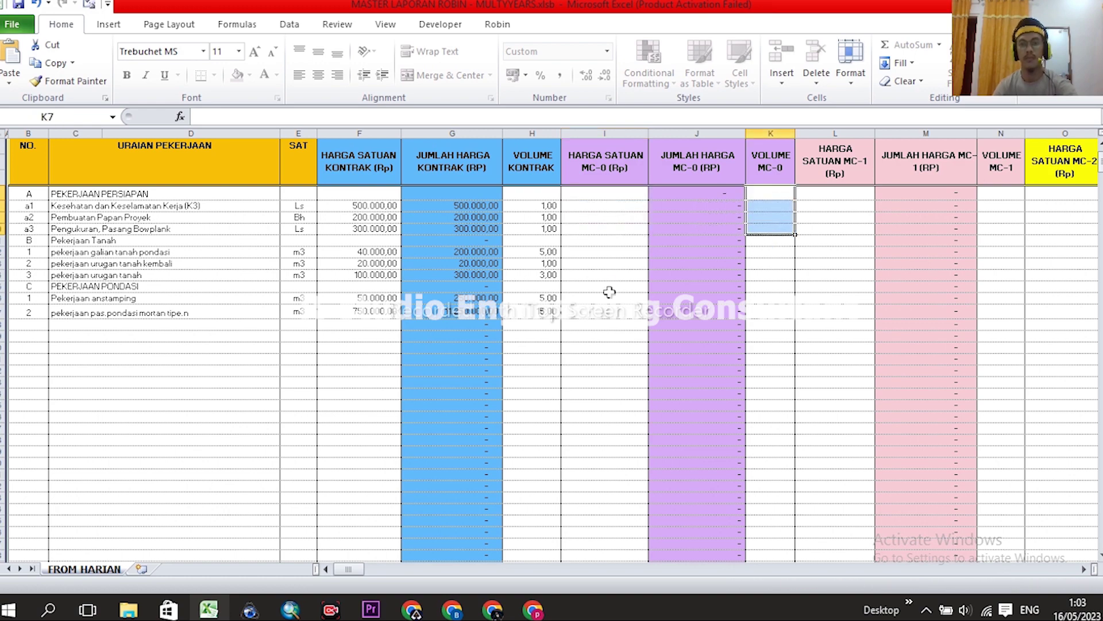
{"action": "left_click", "coordinate": [608, 290]}
{"action": "scroll", "coordinate": [610, 293], "scroll_direction": "up", "scroll_amount": 2}
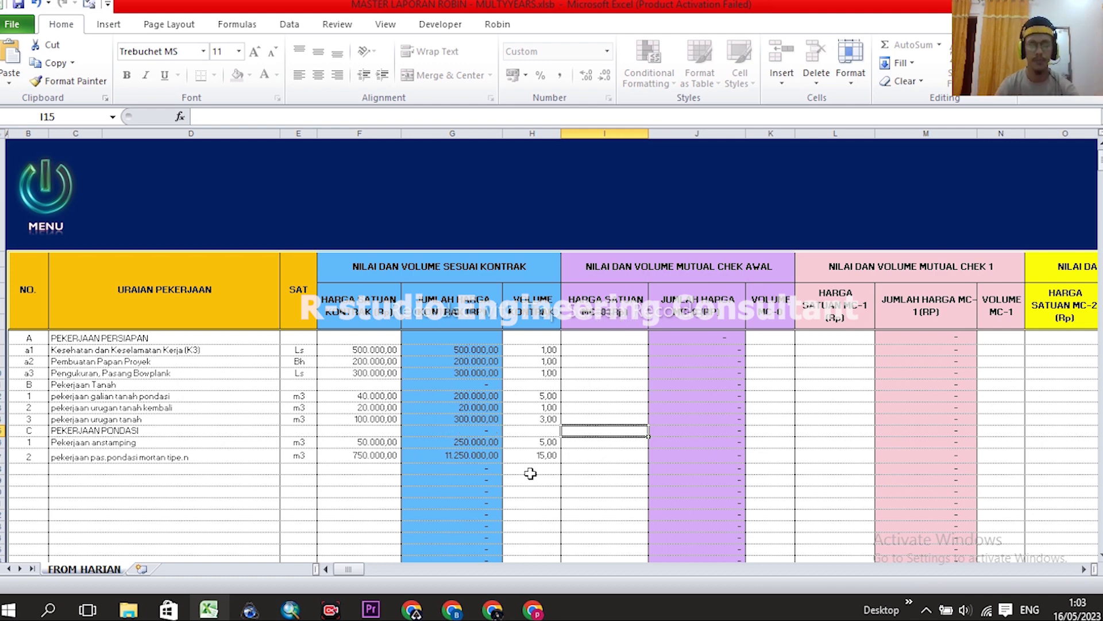
Review the work item numbers and descriptions together with the NILAI DAN VOLUME SESUAI KONTRAK columns
{"action": "scroll", "coordinate": [402, 385], "scroll_direction": "down", "scroll_amount": 1}
{"action": "scroll", "coordinate": [380, 382], "scroll_direction": "up", "scroll_amount": 1}
{"action": "scroll", "coordinate": [320, 308], "scroll_direction": "down", "scroll_amount": 1}
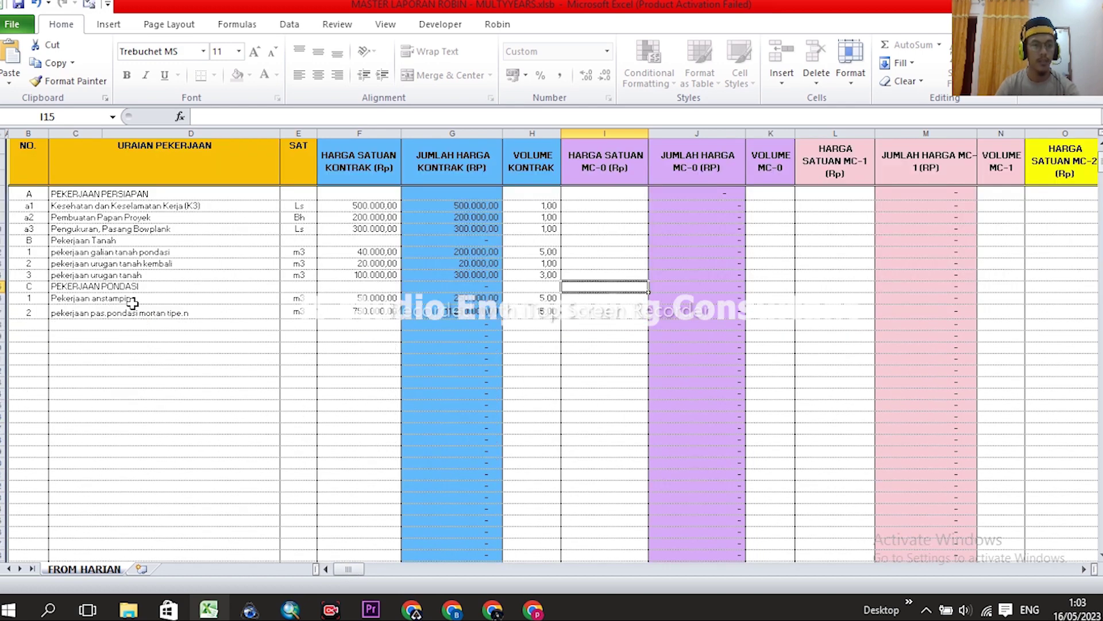
{"action": "left_click_drag", "start_coordinate": [26, 193], "coordinate": [173, 531]}
{"action": "scroll", "coordinate": [424, 307], "scroll_direction": "up", "scroll_amount": 1}
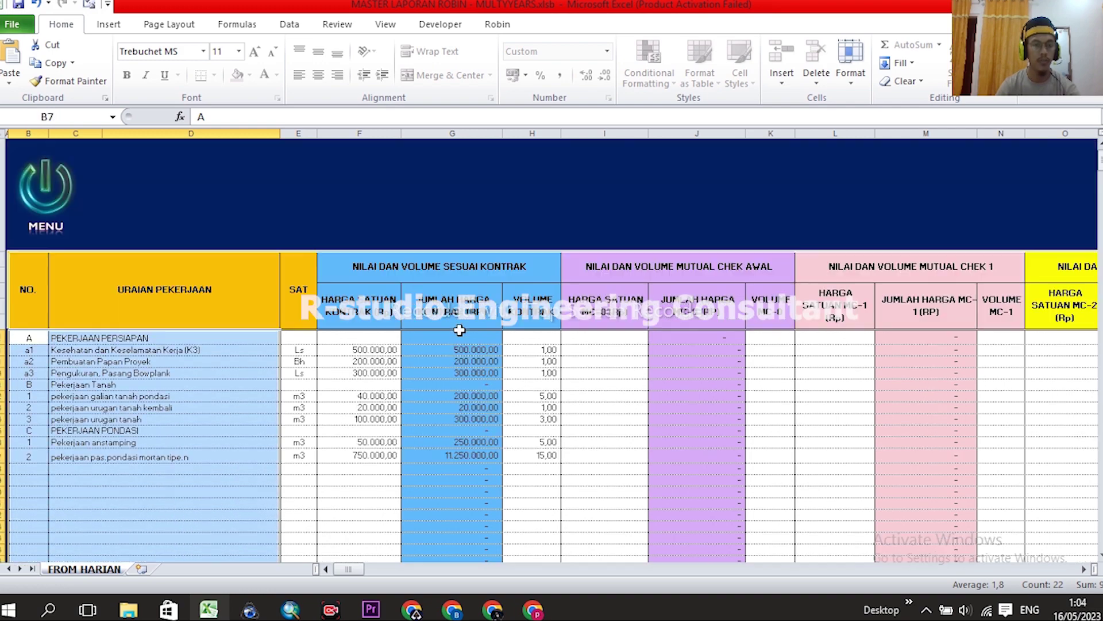
{"action": "left_click", "coordinate": [390, 265]}
{"action": "scroll", "coordinate": [422, 261], "scroll_direction": "down", "scroll_amount": 1}
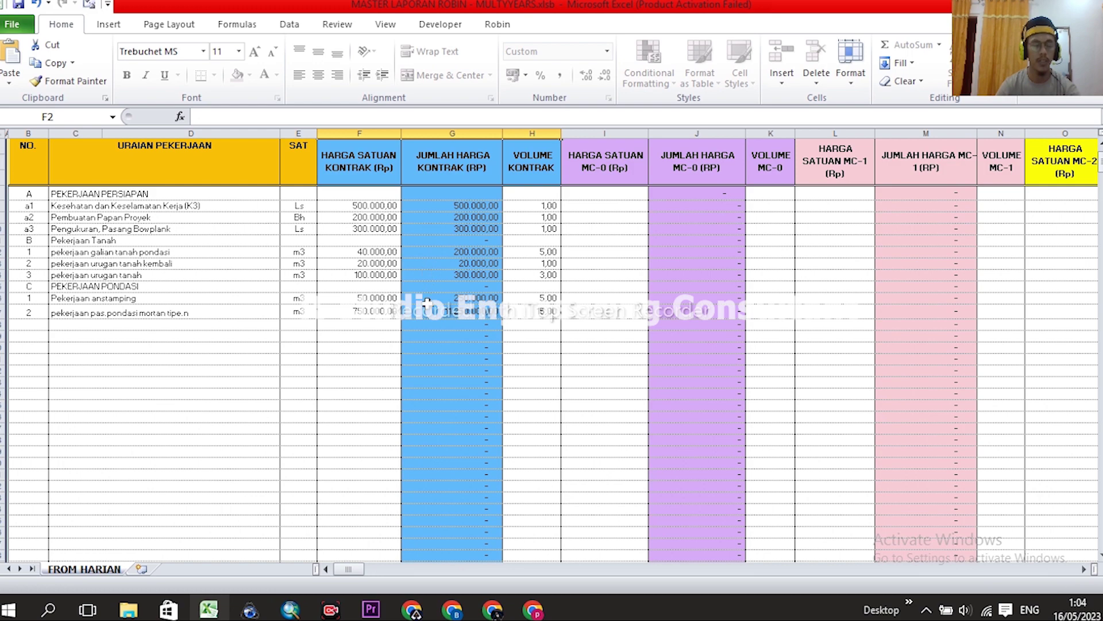
{"action": "scroll", "coordinate": [307, 377], "scroll_direction": "up", "scroll_amount": 1}
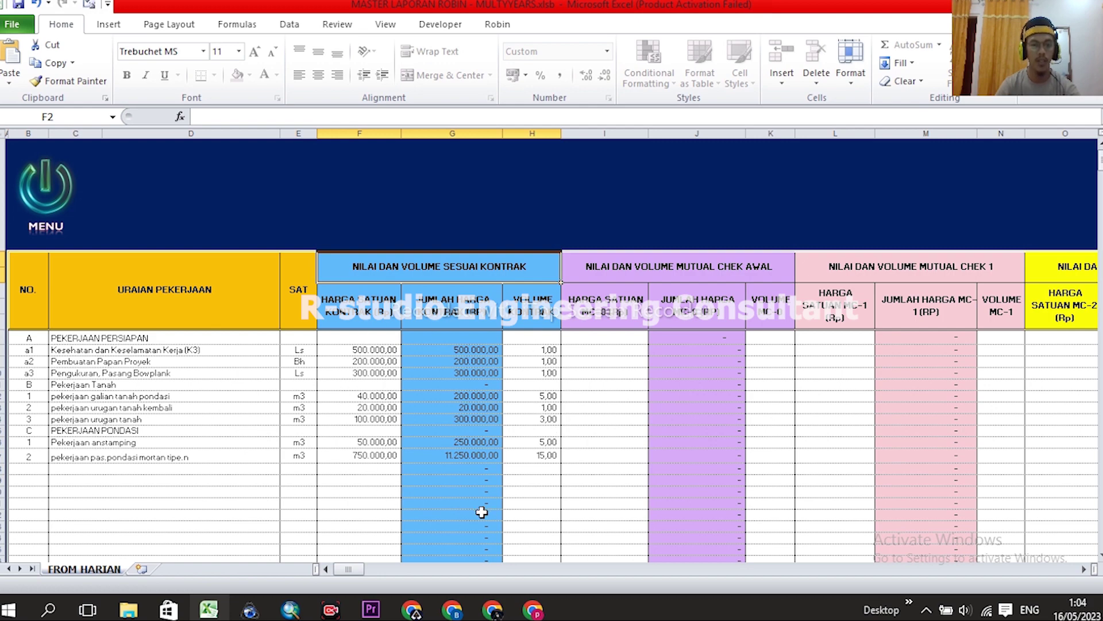
{"action": "mouse_move", "coordinate": [349, 569]}
{"action": "left_mouse_down"}
{"action": "mouse_move", "coordinate": [375, 570]}
{"action": "mouse_move", "coordinate": [349, 570]}
{"action": "left_mouse_up"}
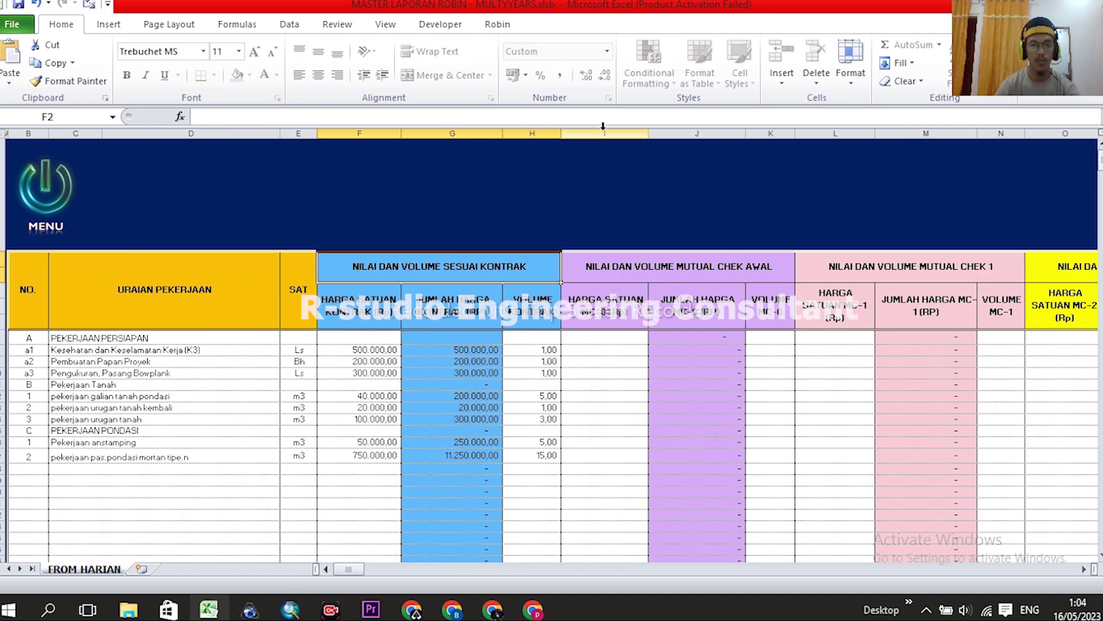
Look over the column groups from Mutual Chek Awal to Contrack Change Order, focusing on the Mutual Chek Awal columns I to K
{"action": "left_click_drag", "start_coordinate": [603, 125], "coordinate": [1095, 129]}
{"action": "left_click_drag", "start_coordinate": [349, 569], "coordinate": [381, 570]}
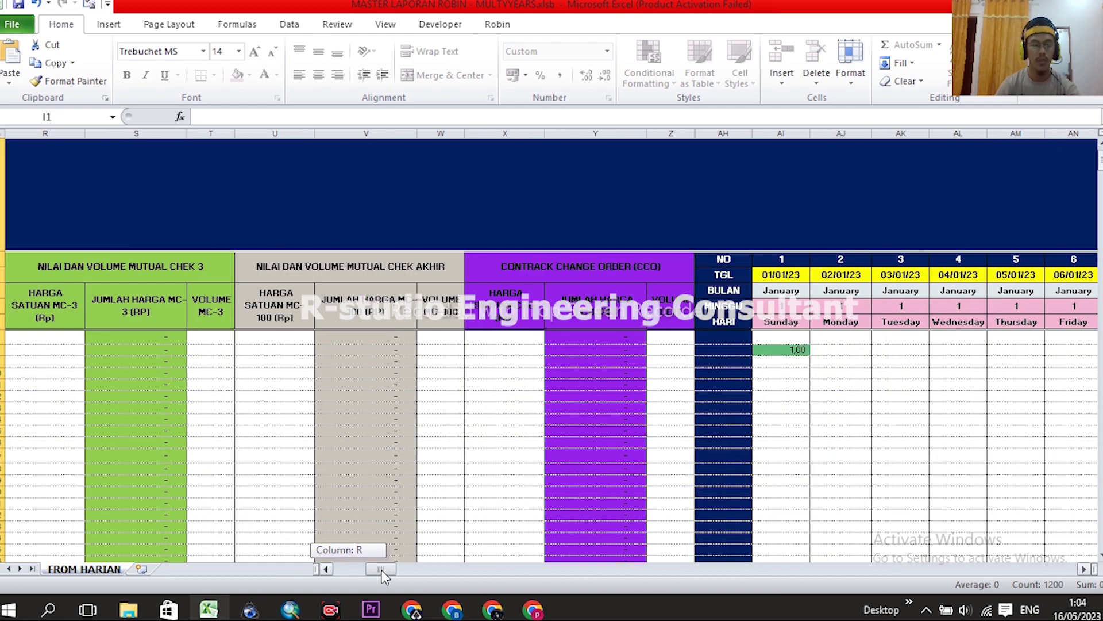
{"action": "left_click_drag", "start_coordinate": [382, 570], "coordinate": [355, 570]}
{"action": "left_click", "coordinate": [339, 374]}
{"action": "left_click_drag", "start_coordinate": [340, 133], "coordinate": [488, 139]}
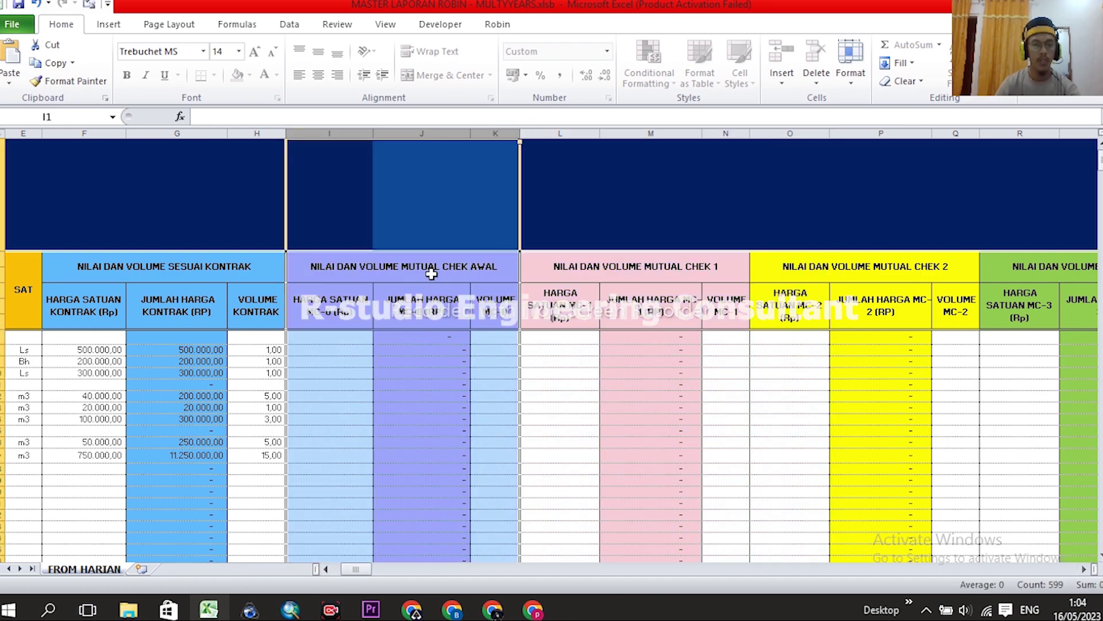
{"action": "left_click", "coordinate": [323, 338]}
{"action": "scroll", "coordinate": [454, 288], "scroll_direction": "down", "scroll_amount": 1}
{"action": "scroll", "coordinate": [432, 333], "scroll_direction": "up", "scroll_amount": 1}
{"action": "scroll", "coordinate": [403, 351], "scroll_direction": "left", "scroll_amount": 2}
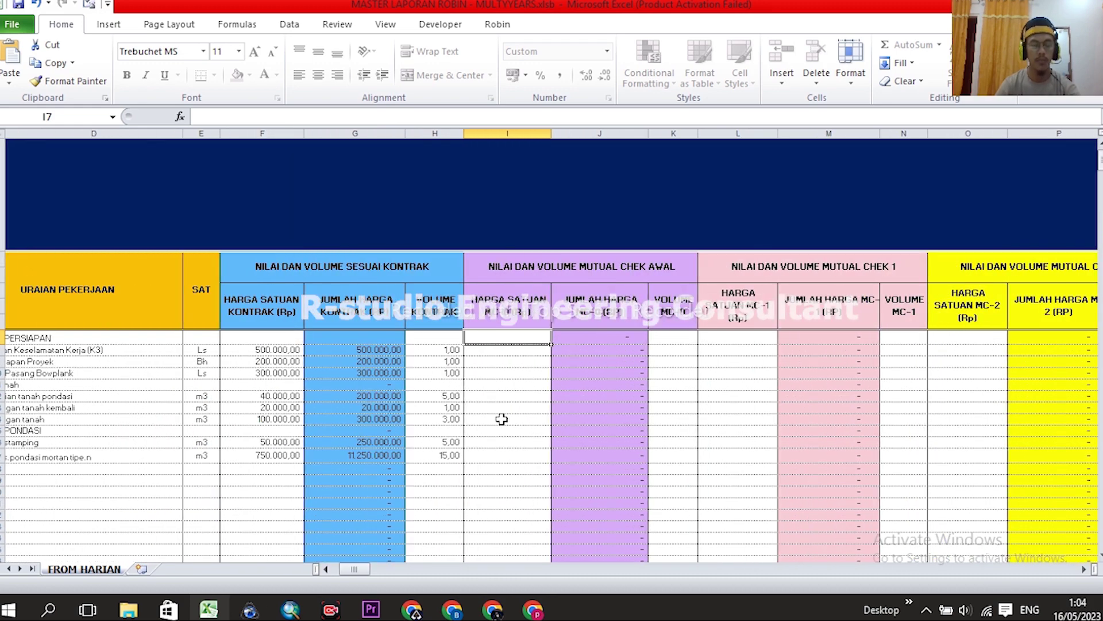
Compare the contract volumes in rows 8 to 17 with the MC-0 unit price and volume cells of the same items
{"action": "left_click", "coordinate": [498, 349]}
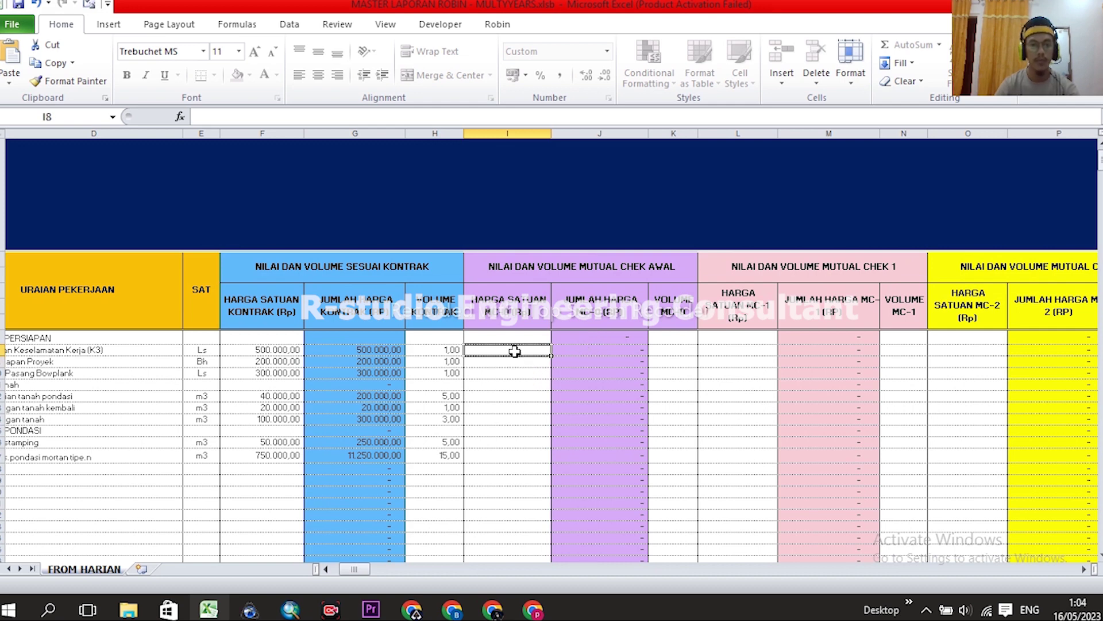
{"action": "left_click", "coordinate": [678, 351]}
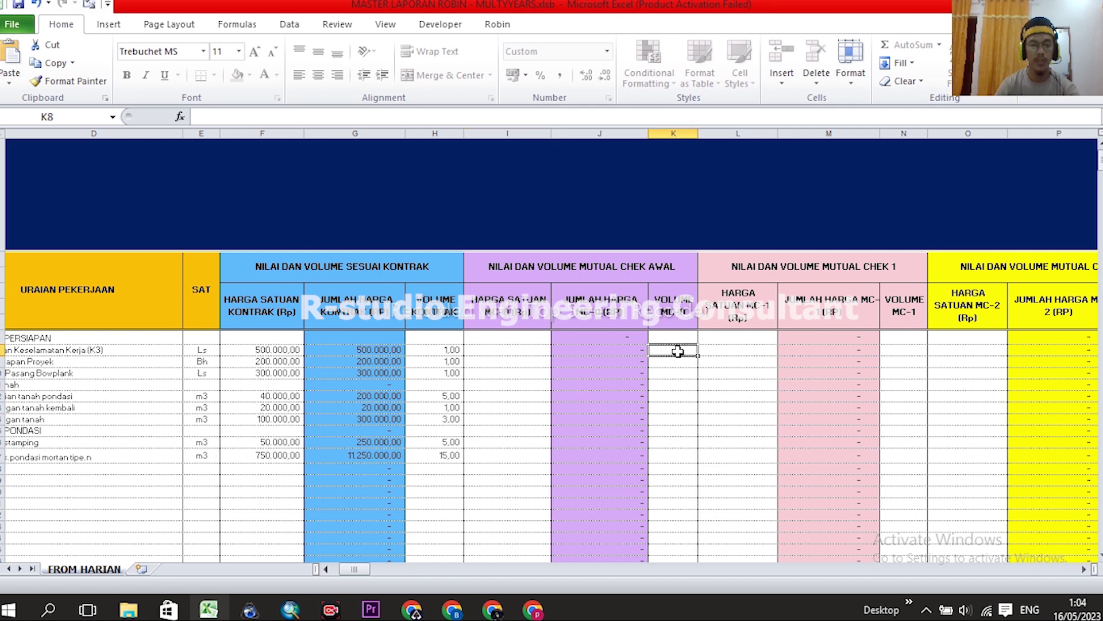
{"action": "left_click_drag", "start_coordinate": [439, 350], "coordinate": [447, 455]}
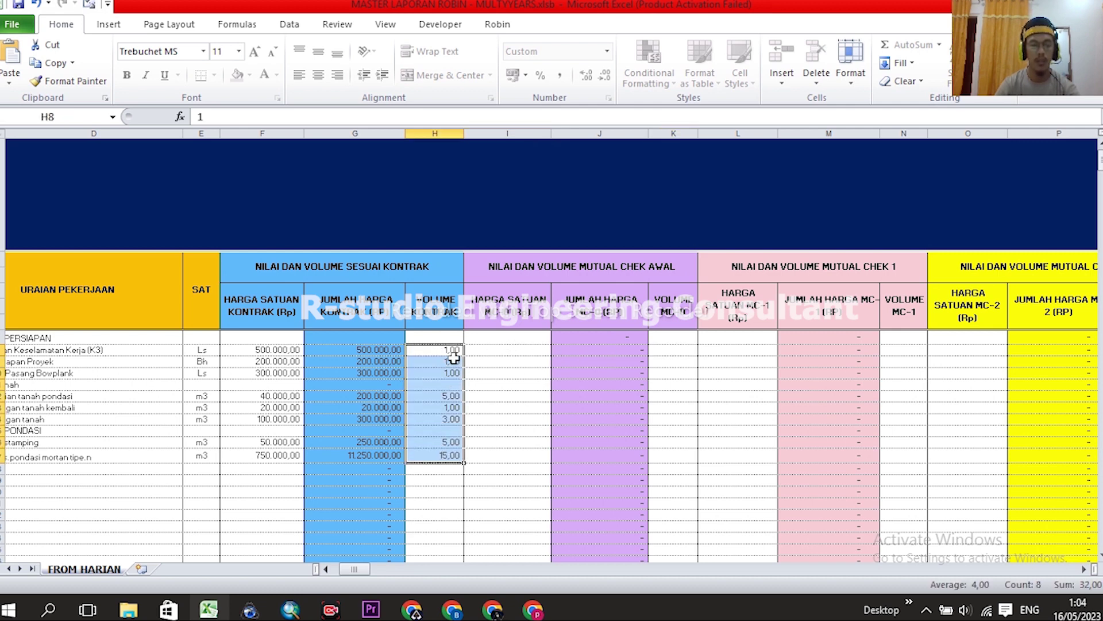
{"action": "left_click_drag", "start_coordinate": [447, 348], "coordinate": [450, 455]}
{"action": "left_click", "coordinate": [523, 352]}
{"action": "left_click", "coordinate": [678, 348]}
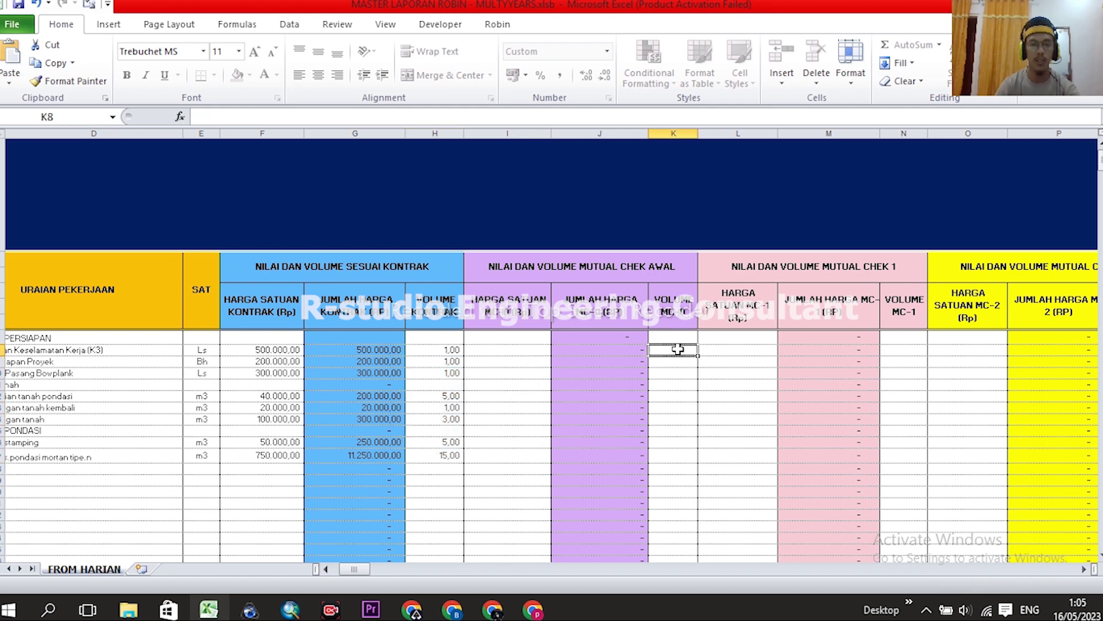
{"action": "left_click_drag", "start_coordinate": [673, 348], "coordinate": [672, 456]}
{"action": "left_click_drag", "start_coordinate": [526, 134], "coordinate": [663, 136]}
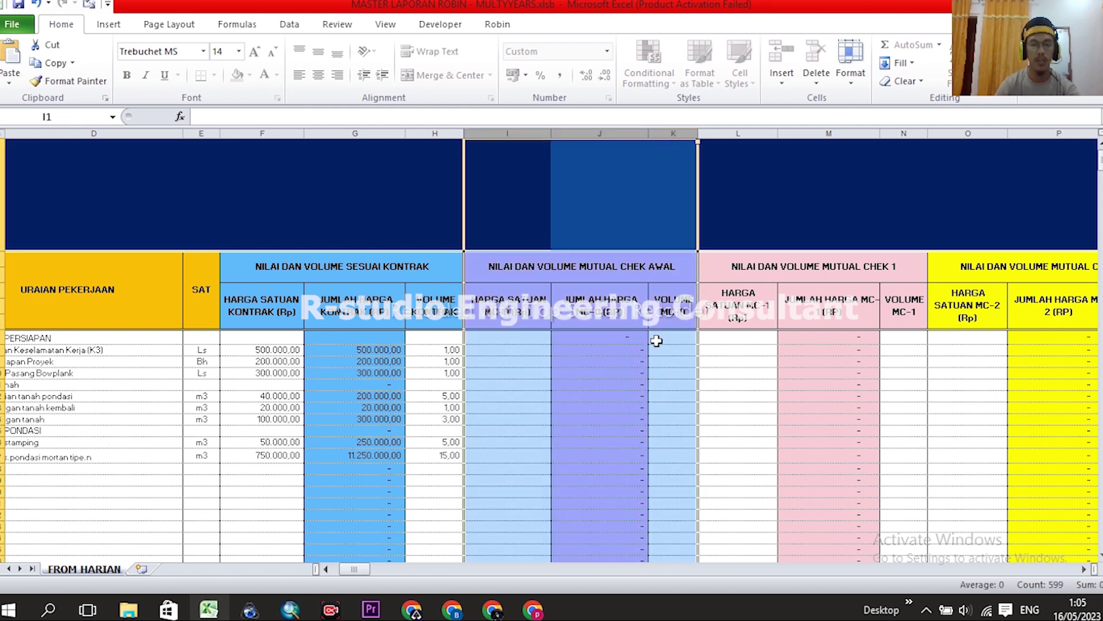
Review the Mutual Chek Awal, Mutual Chek 1 and Mutual Chek 2 column groups, then compare the MC-0 unit price cells with the contract unit prices
{"action": "left_click_drag", "start_coordinate": [360, 570], "coordinate": [369, 577]}
{"action": "left_click_drag", "start_coordinate": [107, 134], "coordinate": [260, 139]}
{"action": "left_click_drag", "start_coordinate": [337, 133], "coordinate": [492, 130]}
{"action": "left_click_drag", "start_coordinate": [574, 132], "coordinate": [745, 132]}
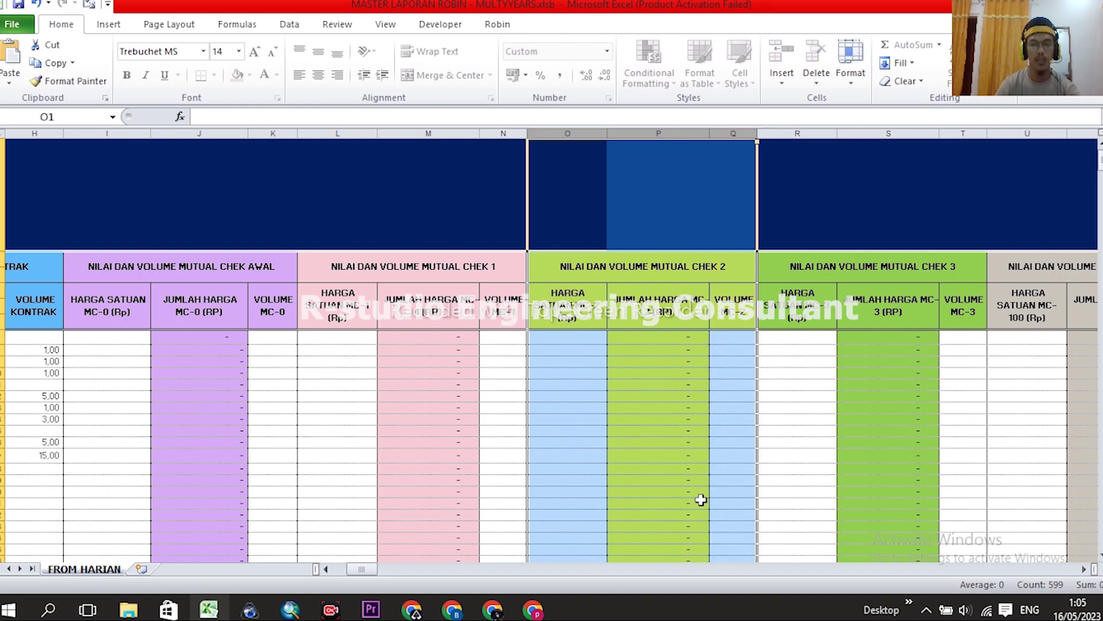
{"action": "left_click_drag", "start_coordinate": [359, 572], "coordinate": [353, 567]}
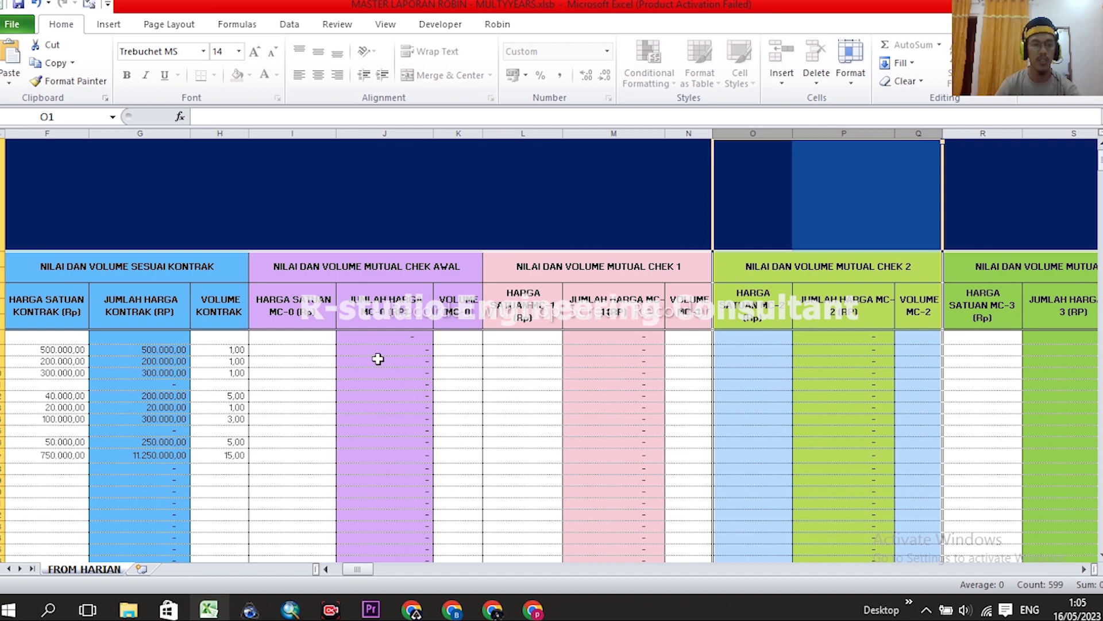
{"action": "left_click_drag", "start_coordinate": [308, 349], "coordinate": [298, 461]}
{"action": "left_click_drag", "start_coordinate": [62, 351], "coordinate": [57, 455]}
{"action": "mouse_move", "coordinate": [360, 569]}
{"action": "left_mouse_down"}
{"action": "mouse_move", "coordinate": [375, 570]}
{"action": "mouse_move", "coordinate": [353, 570]}
{"action": "left_mouse_up"}
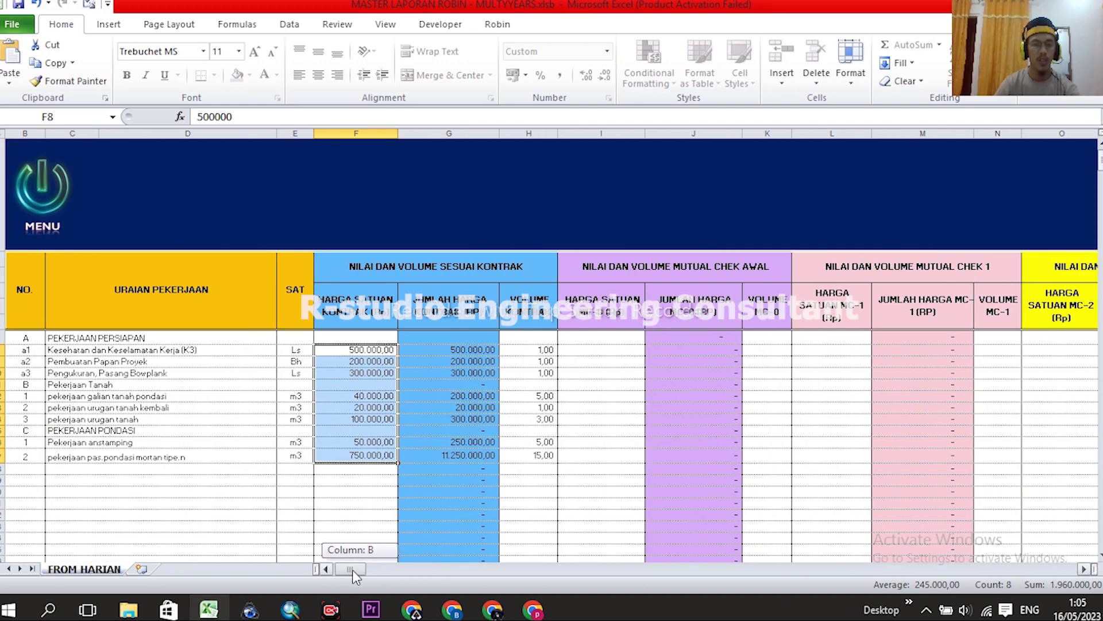
Examine the daily progress columns, checking the date, the month and the item a1 volume entry under 01/01/23
{"action": "left_click_drag", "start_coordinate": [353, 570], "coordinate": [397, 570]}
{"action": "scroll", "coordinate": [266, 299], "scroll_direction": "down", "scroll_amount": 1}
{"action": "scroll", "coordinate": [278, 345], "scroll_direction": "up", "scroll_amount": 1}
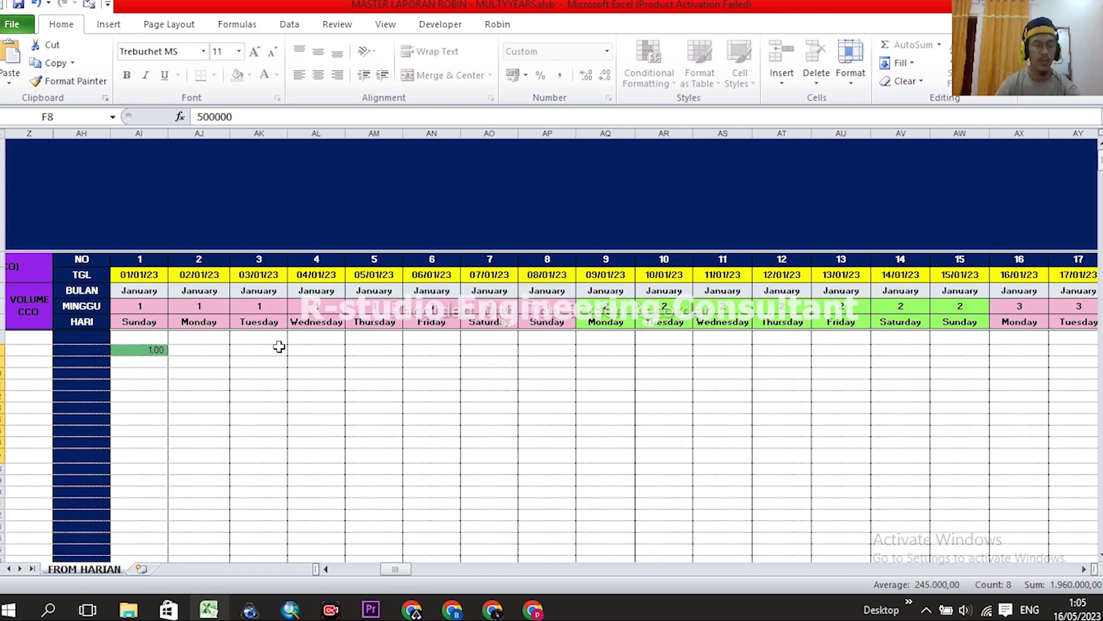
{"action": "left_click", "coordinate": [158, 351]}
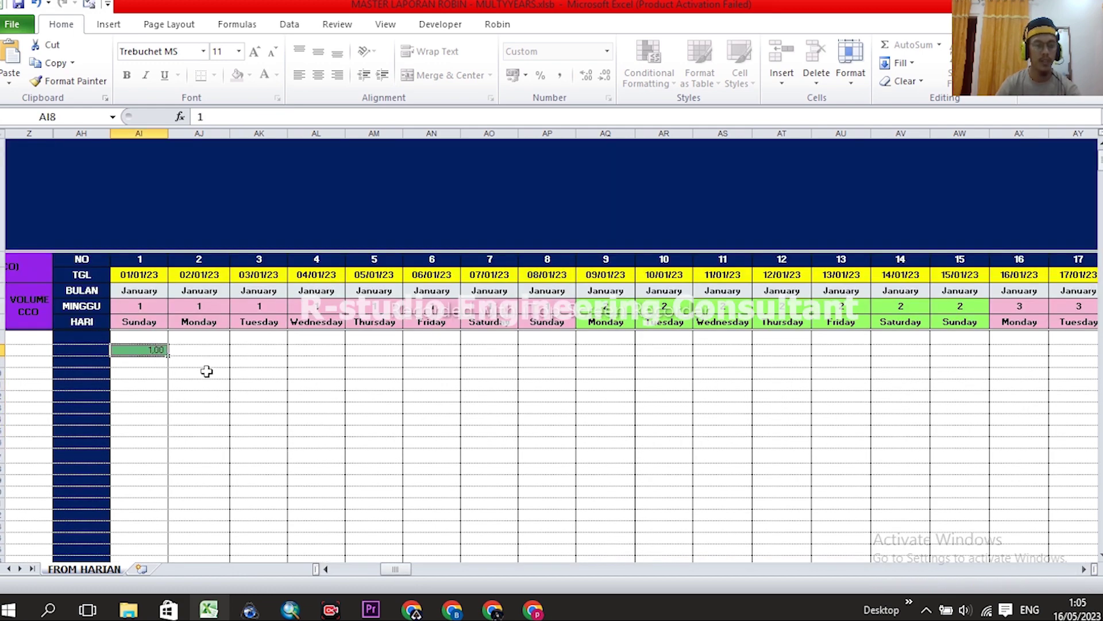
{"action": "left_click", "coordinate": [135, 272]}
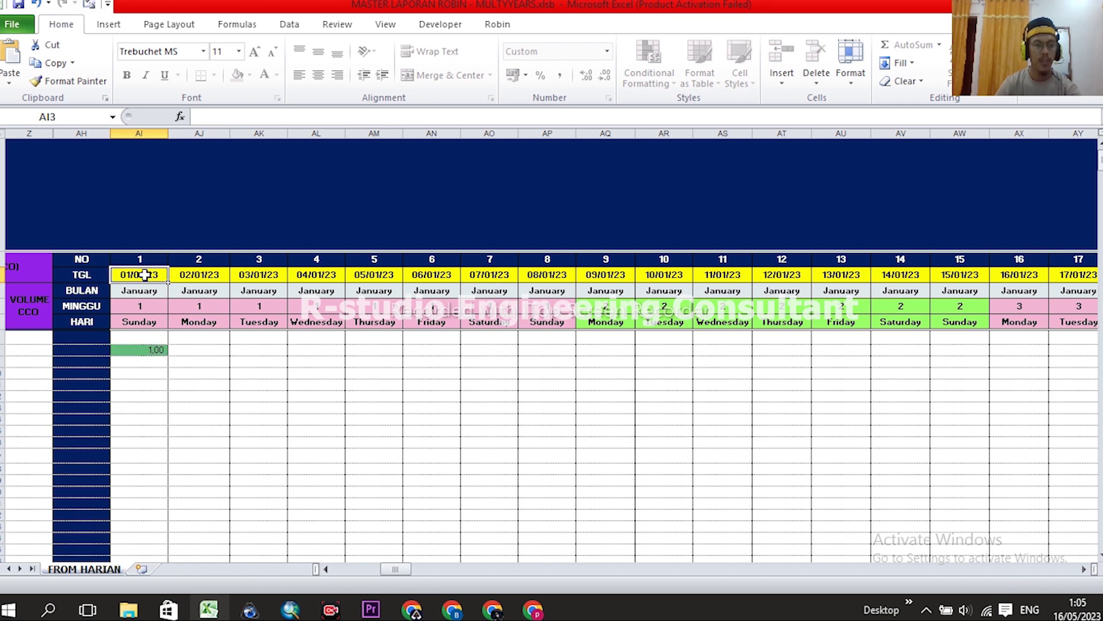
{"action": "left_click", "coordinate": [149, 287]}
{"action": "left_click", "coordinate": [140, 274]}
{"action": "left_click", "coordinate": [153, 350]}
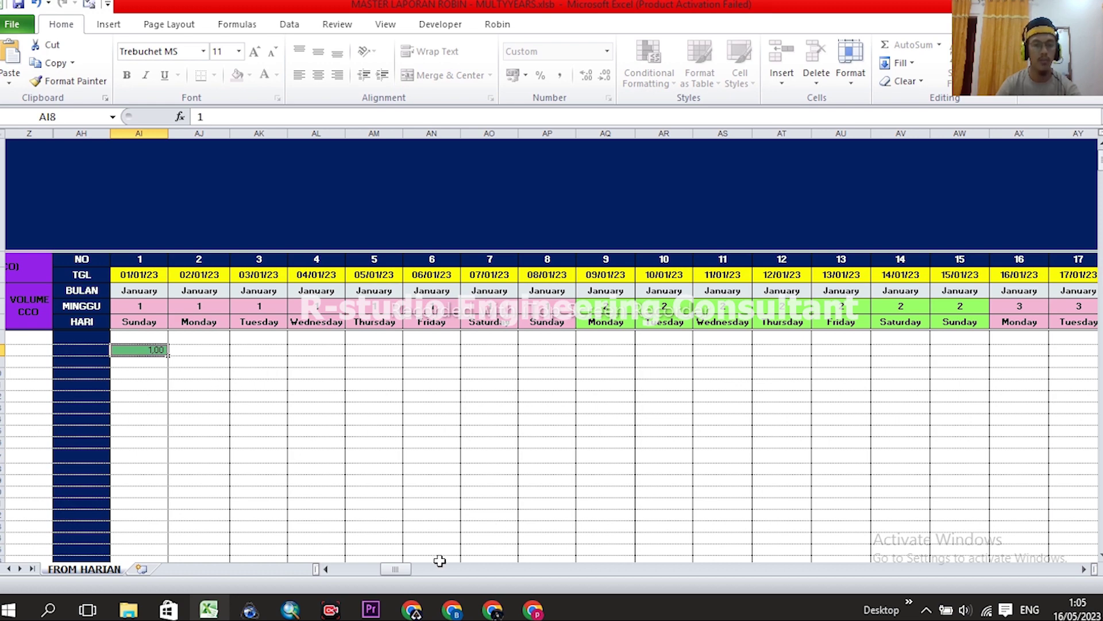
Examine the daily volume cells of items a1 and a2 under the dates up to 06/01/23
{"action": "left_click_drag", "start_coordinate": [402, 569], "coordinate": [398, 568]}
{"action": "left_click", "coordinate": [399, 358]}
{"action": "left_click", "coordinate": [482, 358]}
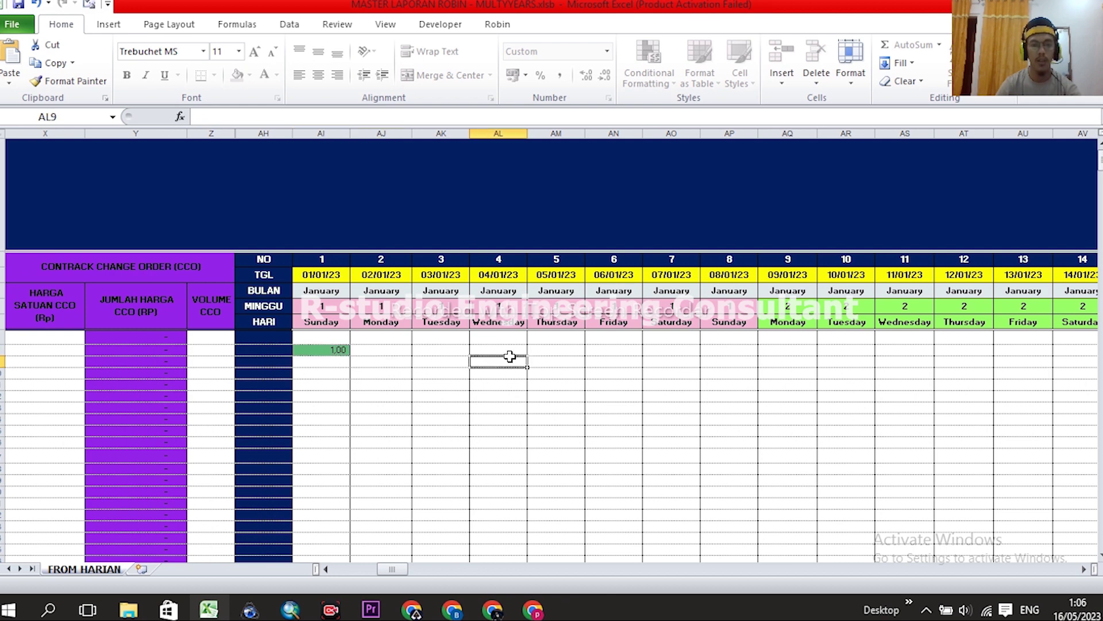
{"action": "left_click", "coordinate": [570, 358]}
{"action": "left_click", "coordinate": [613, 347]}
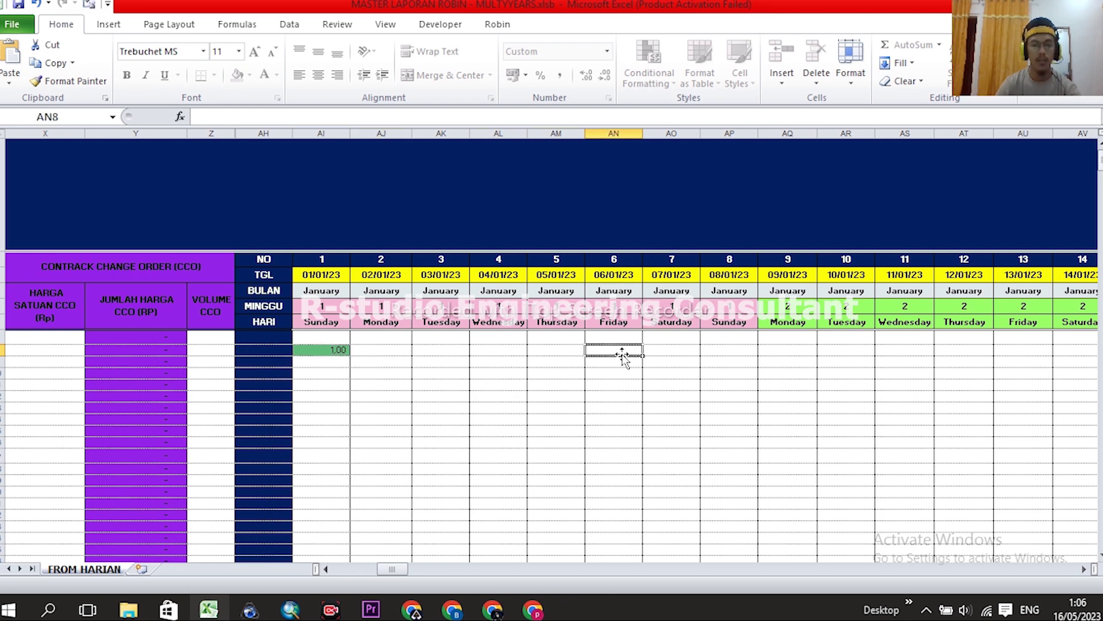
{"action": "left_click", "coordinate": [565, 348]}
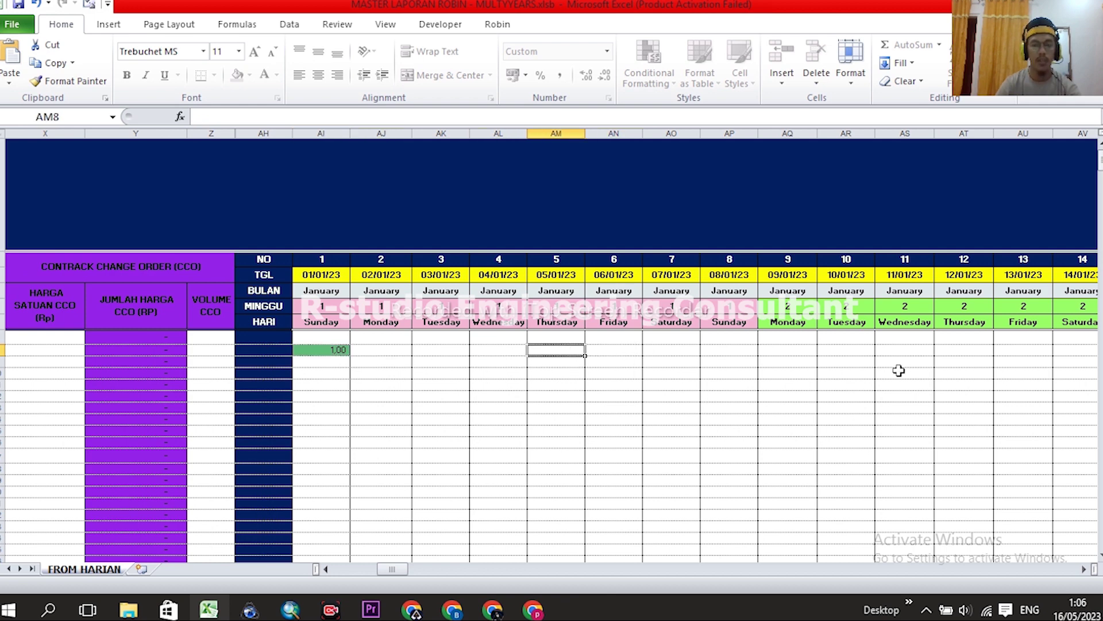
{"action": "scroll", "coordinate": [672, 370], "scroll_direction": "down", "scroll_amount": 1}
{"action": "scroll", "coordinate": [632, 373], "scroll_direction": "up", "scroll_amount": 1}
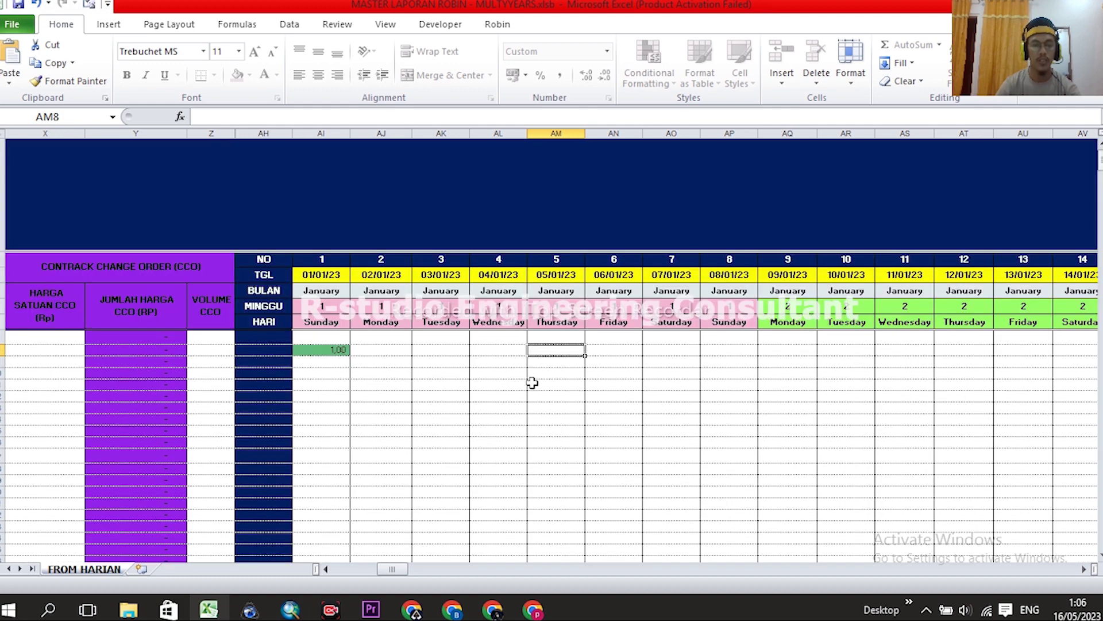
Recheck the item a1 volume entry under 01/01/23 alongside the neighbouring Mutual Chek Akhir and Contrack Change Order columns
{"action": "left_click", "coordinate": [335, 364]}
{"action": "left_click", "coordinate": [374, 363]}
{"action": "left_click", "coordinate": [333, 346]}
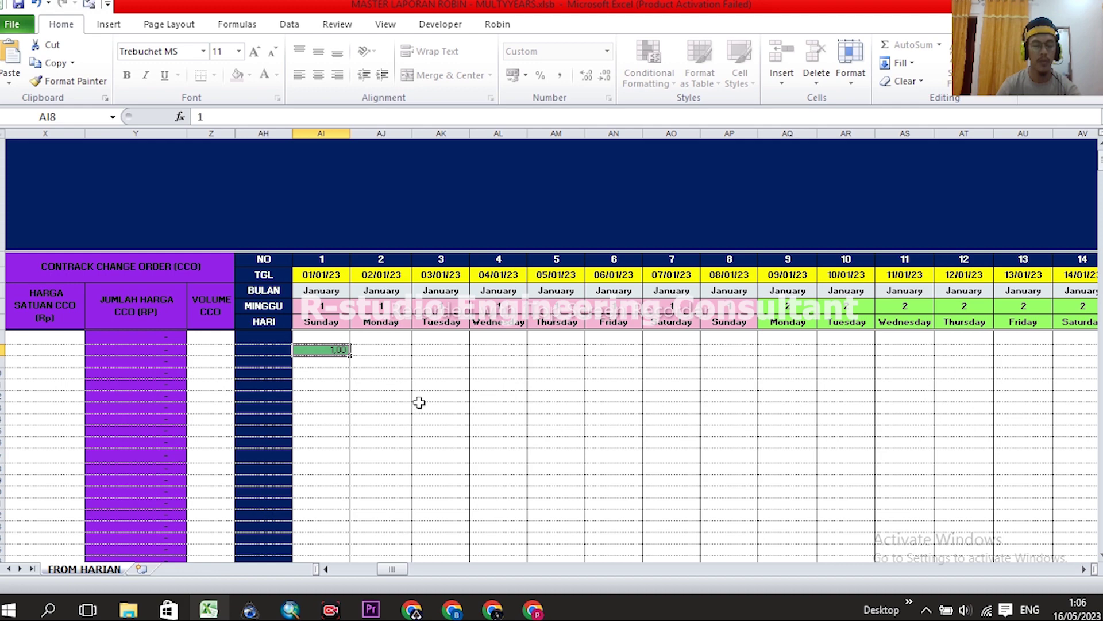
{"action": "scroll", "coordinate": [546, 401], "scroll_direction": "left", "scroll_amount": 1}
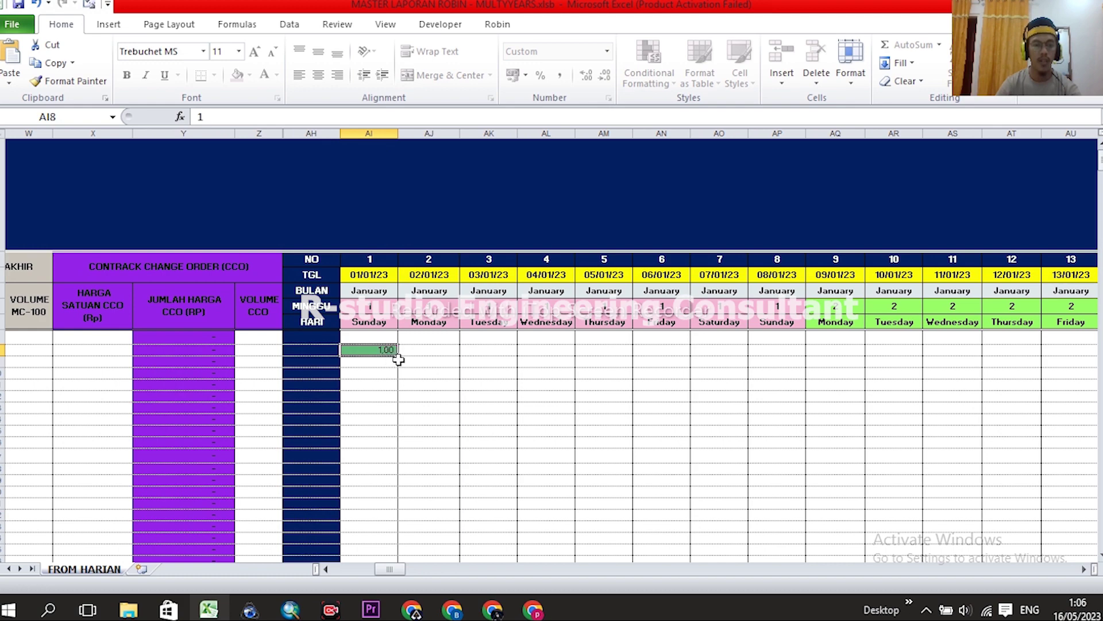
{"action": "key", "text": "ctrl+c"}
{"action": "scroll", "coordinate": [576, 408], "scroll_direction": "left", "scroll_amount": 2}
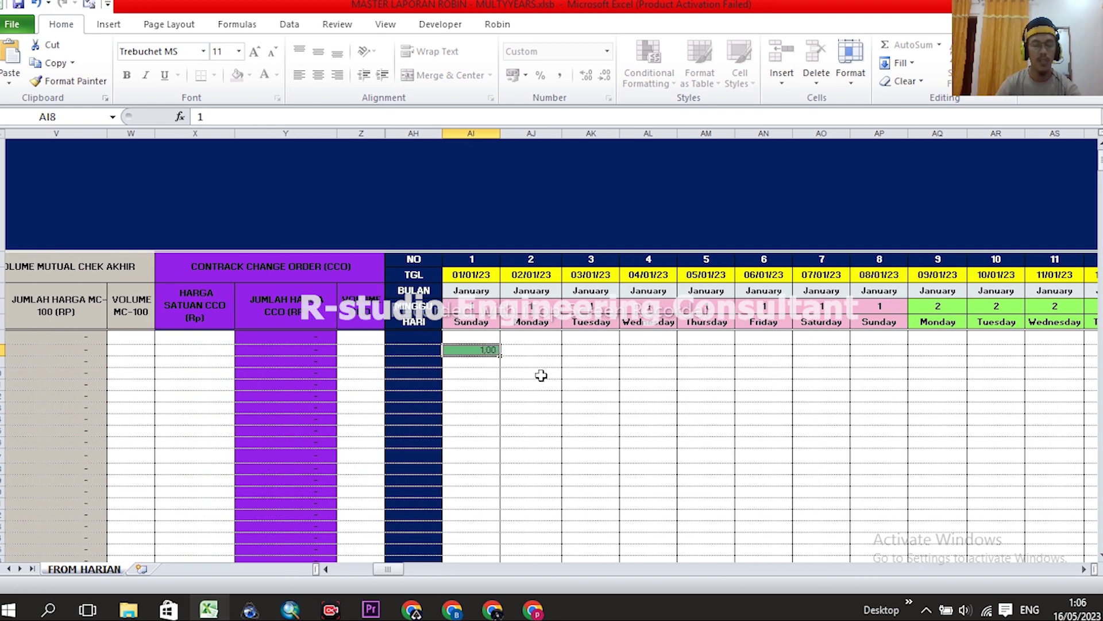
{"action": "scroll", "coordinate": [643, 414], "scroll_direction": "left", "scroll_amount": 1}
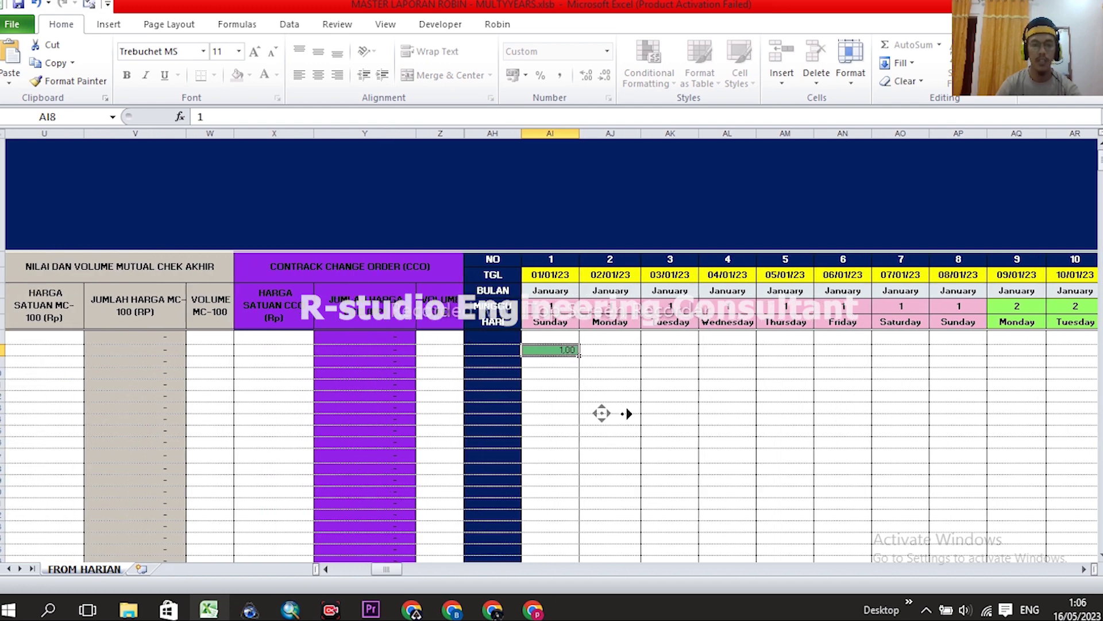
{"action": "scroll", "coordinate": [601, 411], "scroll_direction": "right", "scroll_amount": 2}
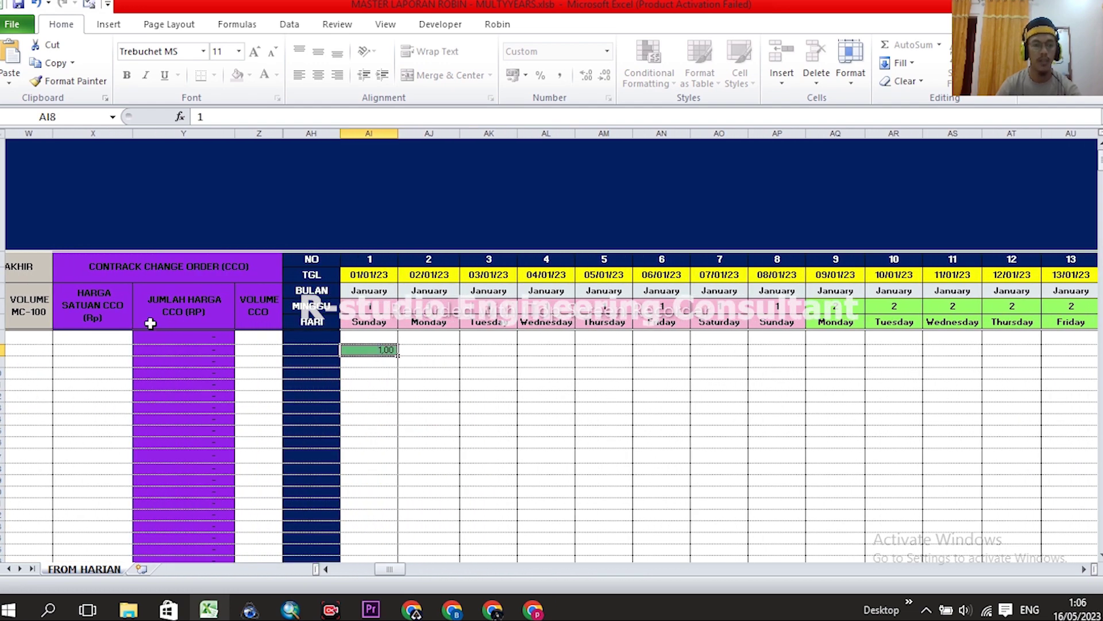
Split the sheet window into four panes, with the vertical divider just before the 01/01/23 column
{"action": "scroll", "coordinate": [443, 399], "scroll_direction": "left", "scroll_amount": 4}
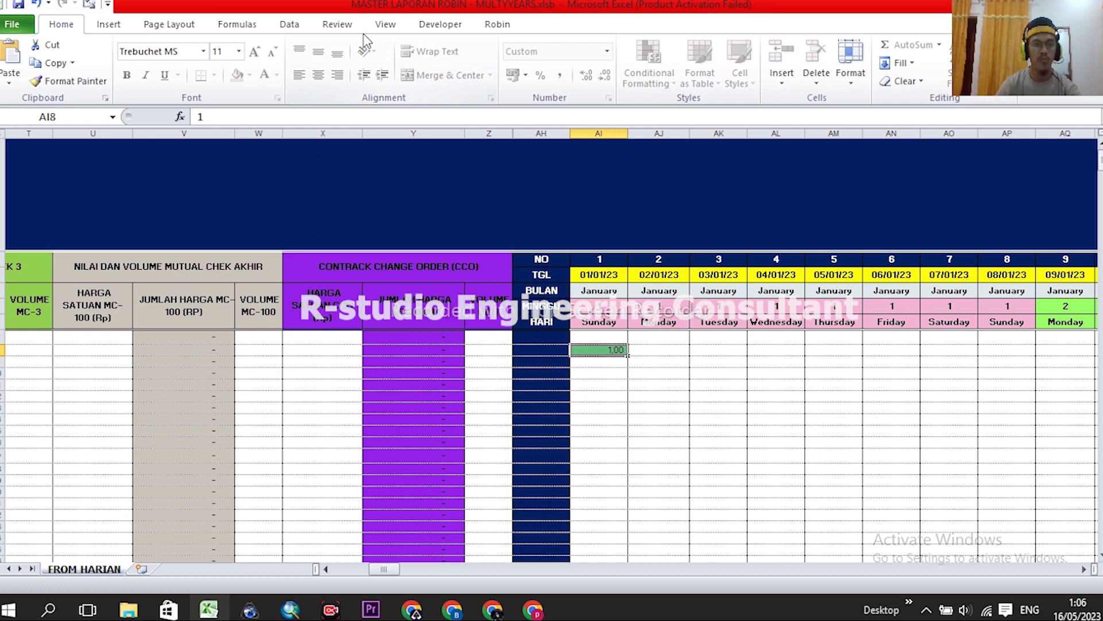
{"action": "left_click", "coordinate": [382, 29]}
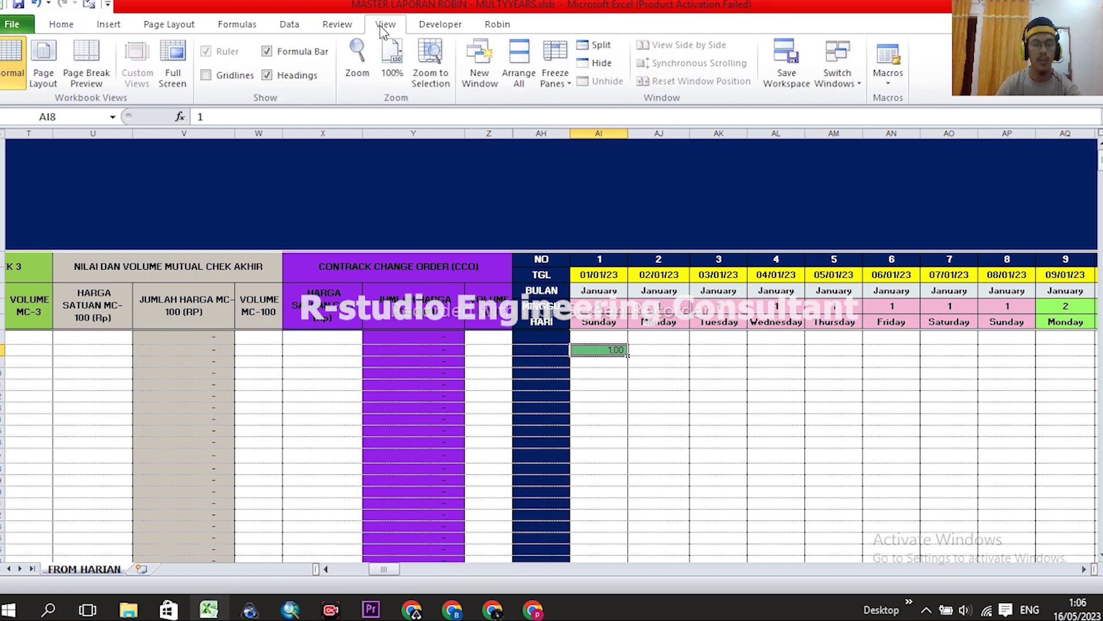
{"action": "left_click", "coordinate": [605, 46]}
{"action": "mouse_move", "coordinate": [575, 174]}
{"action": "left_mouse_down"}
{"action": "mouse_move", "coordinate": [525, 173]}
{"action": "mouse_move", "coordinate": [562, 174]}
{"action": "left_mouse_up"}
{"action": "mouse_move", "coordinate": [636, 329]}
{"action": "left_mouse_down"}
{"action": "mouse_move", "coordinate": [646, 353]}
{"action": "mouse_move", "coordinate": [646, 331]}
{"action": "left_mouse_up"}
{"action": "left_click", "coordinate": [662, 323]}
{"action": "scroll", "coordinate": [743, 267], "scroll_direction": "down", "scroll_amount": 3}
{"action": "scroll", "coordinate": [744, 270], "scroll_direction": "up", "scroll_amount": 3}
{"action": "scroll", "coordinate": [723, 305], "scroll_direction": "down", "scroll_amount": 1}
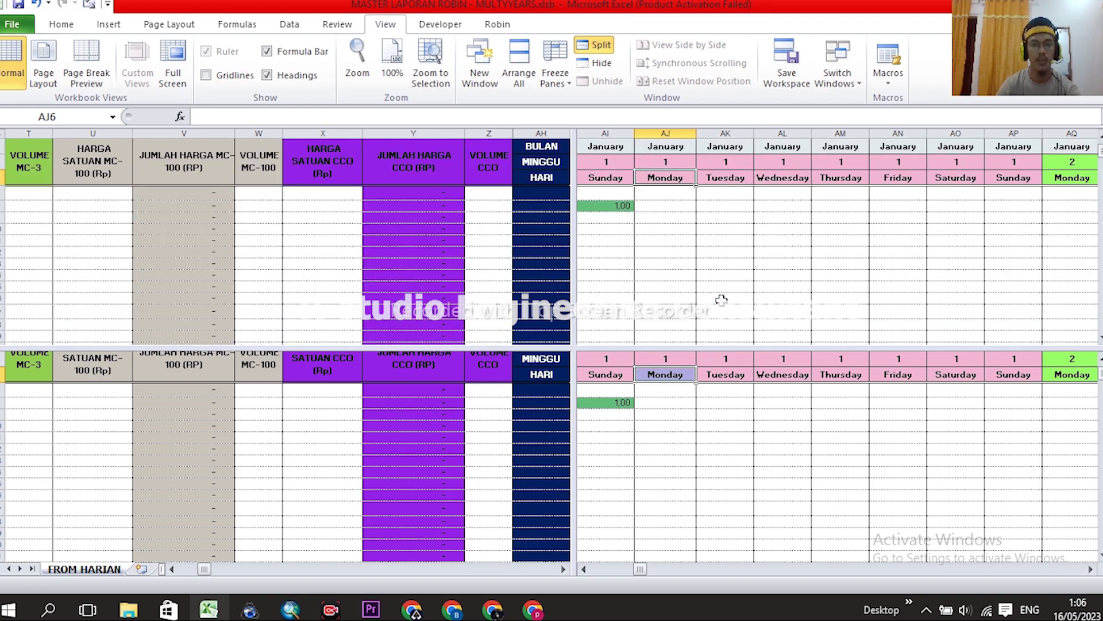
Adjust the horizontal split so the upper pane shows only the header rows from NO to HARI
{"action": "left_click_drag", "start_coordinate": [724, 351], "coordinate": [730, 201]}
{"action": "scroll", "coordinate": [714, 173], "scroll_direction": "up", "scroll_amount": 1}
{"action": "scroll", "coordinate": [709, 162], "scroll_direction": "down", "scroll_amount": 1}
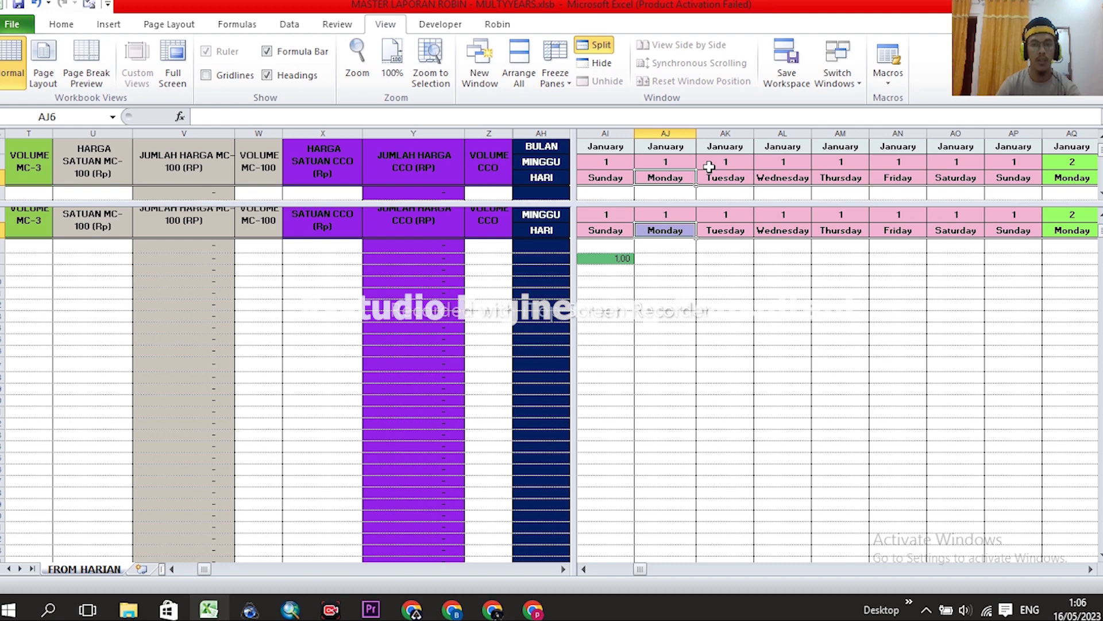
{"action": "left_click_drag", "start_coordinate": [702, 206], "coordinate": [712, 225]}
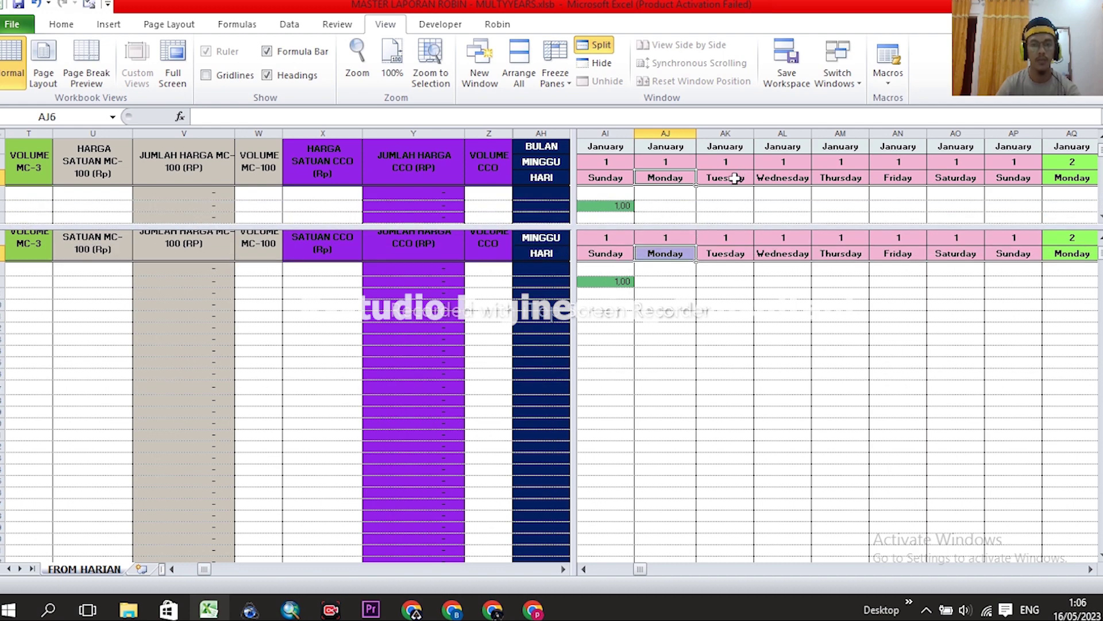
{"action": "scroll", "coordinate": [1089, 146], "scroll_direction": "up", "scroll_amount": 2}
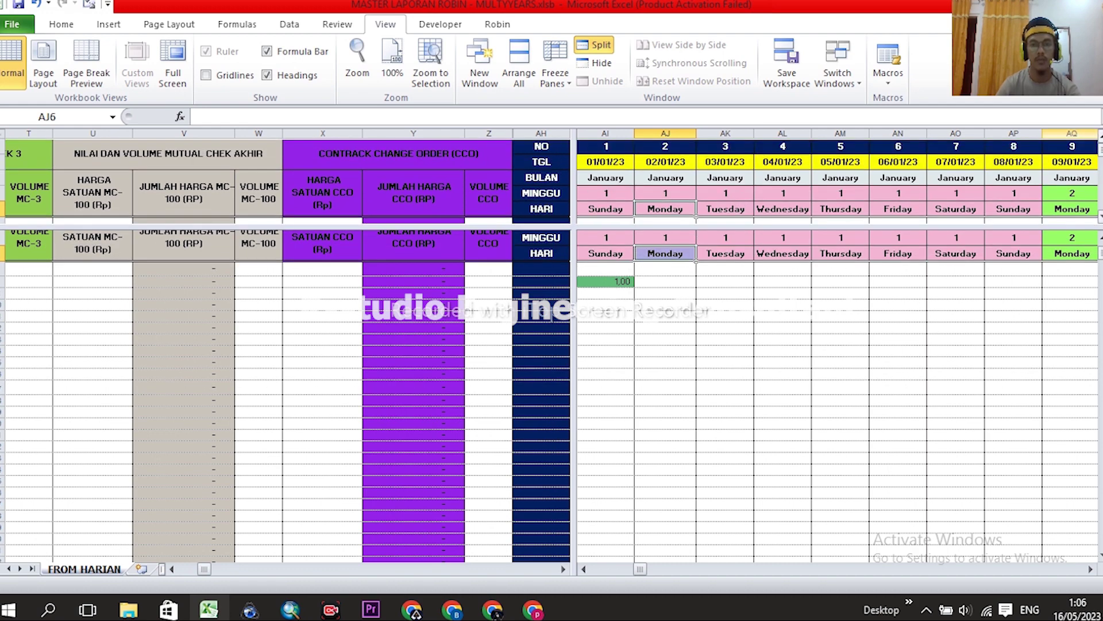
{"action": "left_click_drag", "start_coordinate": [684, 228], "coordinate": [684, 221]}
{"action": "left_click", "coordinate": [672, 307]}
Arrange the vertical split so the work items and contract columns B to H stand beside the daily columns starting at 01/01/23
{"action": "left_click_drag", "start_coordinate": [575, 283], "coordinate": [277, 267]}
{"action": "left_click", "coordinate": [268, 276]}
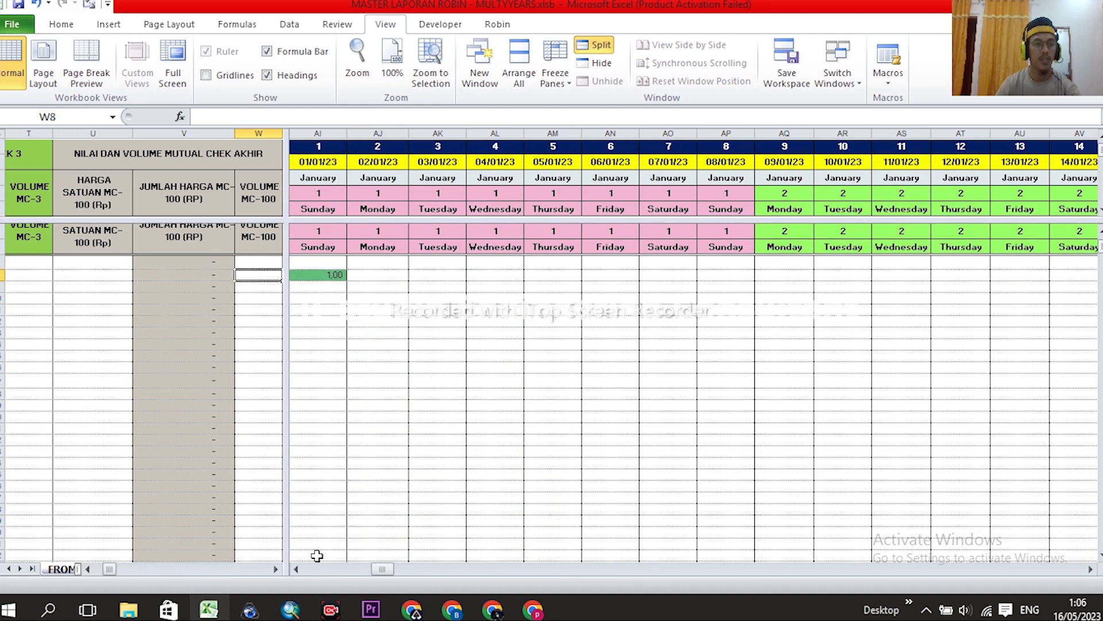
{"action": "mouse_move", "coordinate": [381, 569]}
{"action": "left_mouse_down"}
{"action": "mouse_move", "coordinate": [351, 577]}
{"action": "mouse_move", "coordinate": [366, 575]}
{"action": "left_mouse_up"}
{"action": "left_click_drag", "start_coordinate": [184, 384], "coordinate": [184, 368]}
{"action": "left_click_drag", "start_coordinate": [109, 570], "coordinate": [102, 575]}
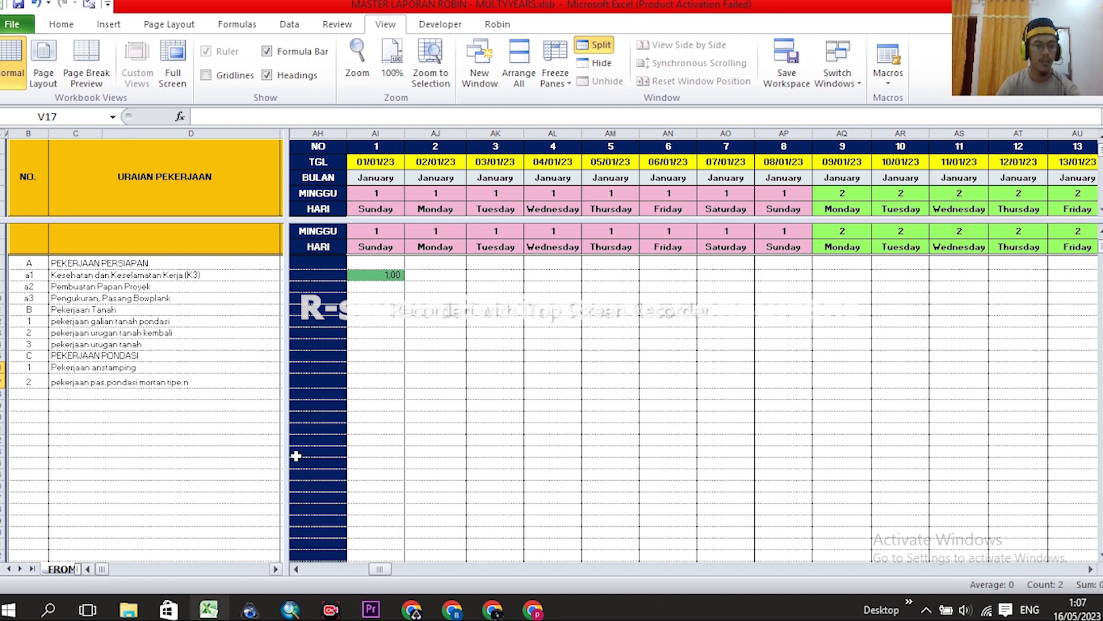
{"action": "left_click_drag", "start_coordinate": [288, 441], "coordinate": [564, 396]}
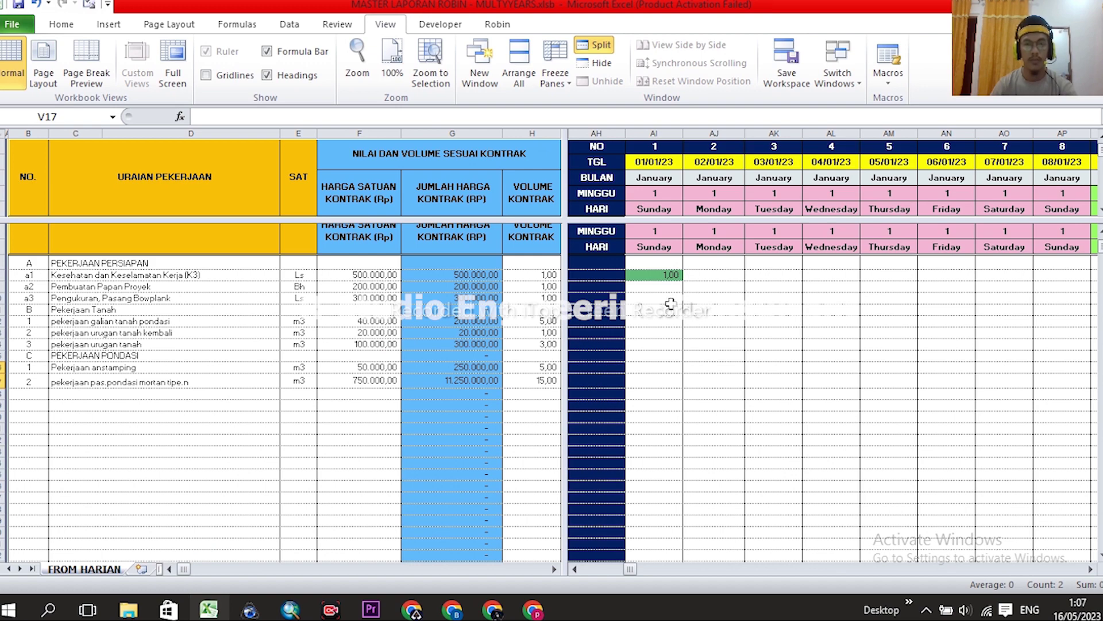
Examine the item a1 row (Kesehatan dan Keselamatan Kerja) against its volume cell and the date columns 01/01/23 to 05/01/23
{"action": "left_click", "coordinate": [664, 276]}
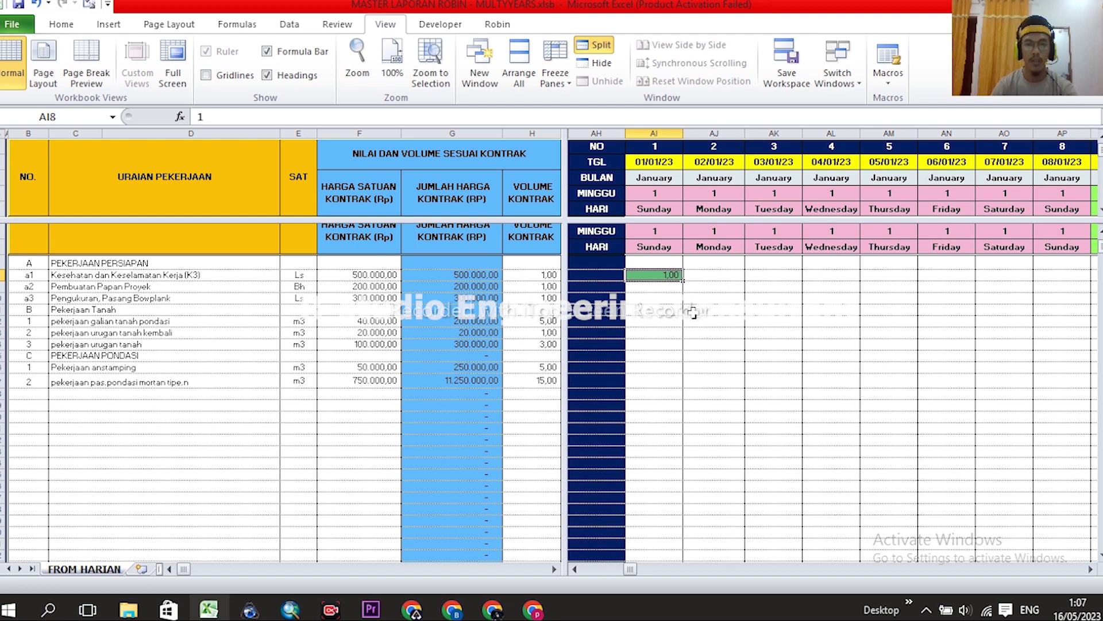
{"action": "left_click", "coordinate": [712, 288]}
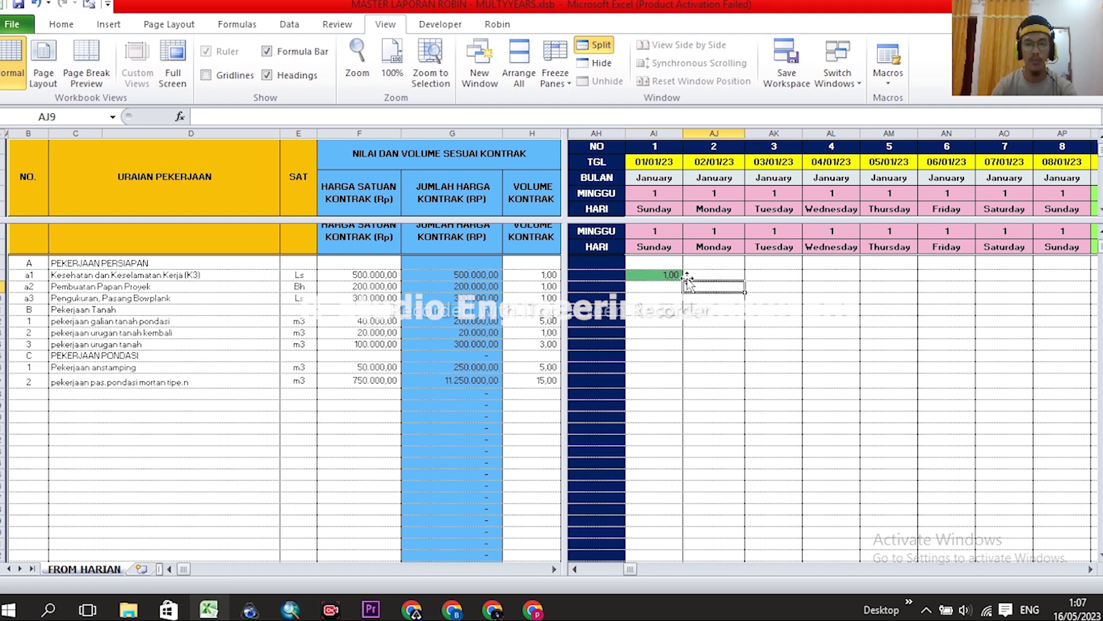
{"action": "left_click", "coordinate": [654, 133]}
{"action": "left_click", "coordinate": [714, 133]}
{"action": "left_click", "coordinate": [774, 133]}
{"action": "left_click", "coordinate": [831, 133]}
{"action": "left_click", "coordinate": [889, 133]}
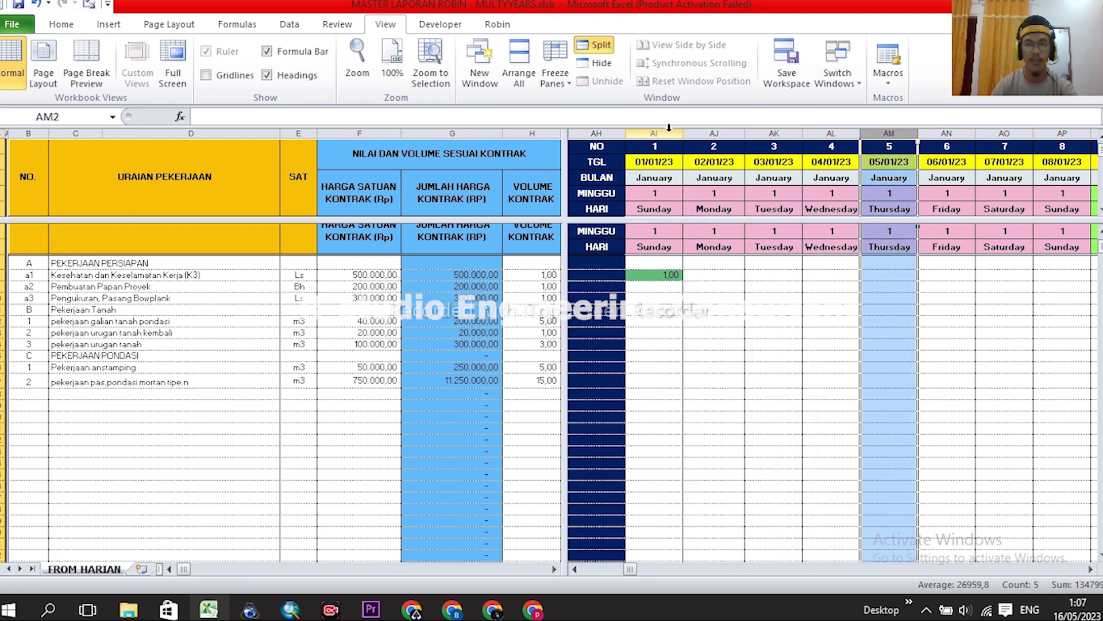
{"action": "left_click", "coordinate": [67, 277]}
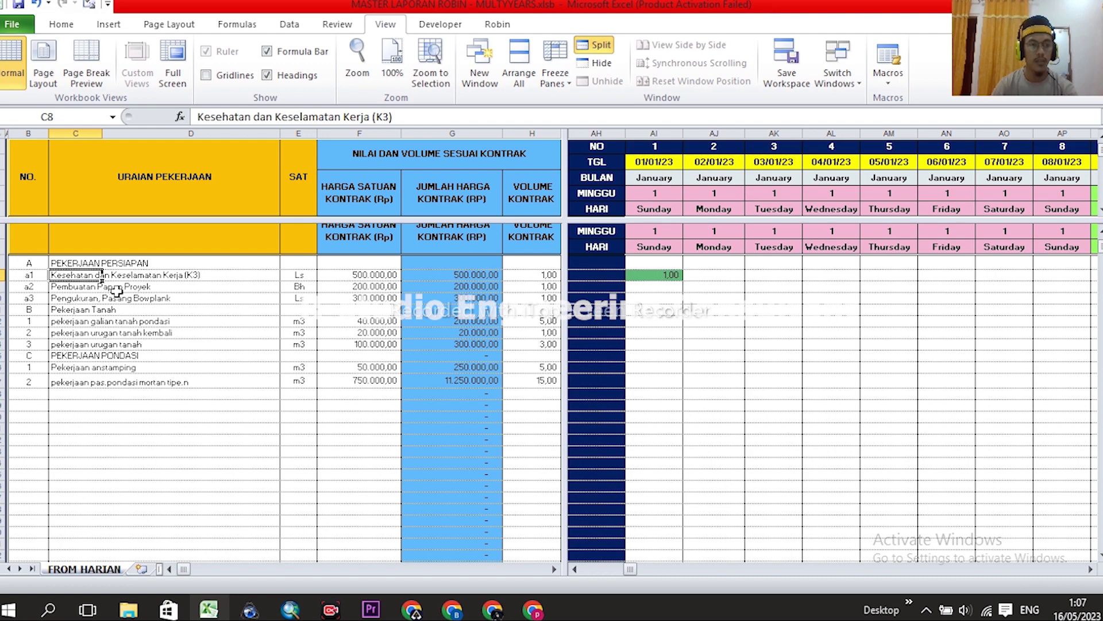
{"action": "left_click", "coordinate": [667, 275]}
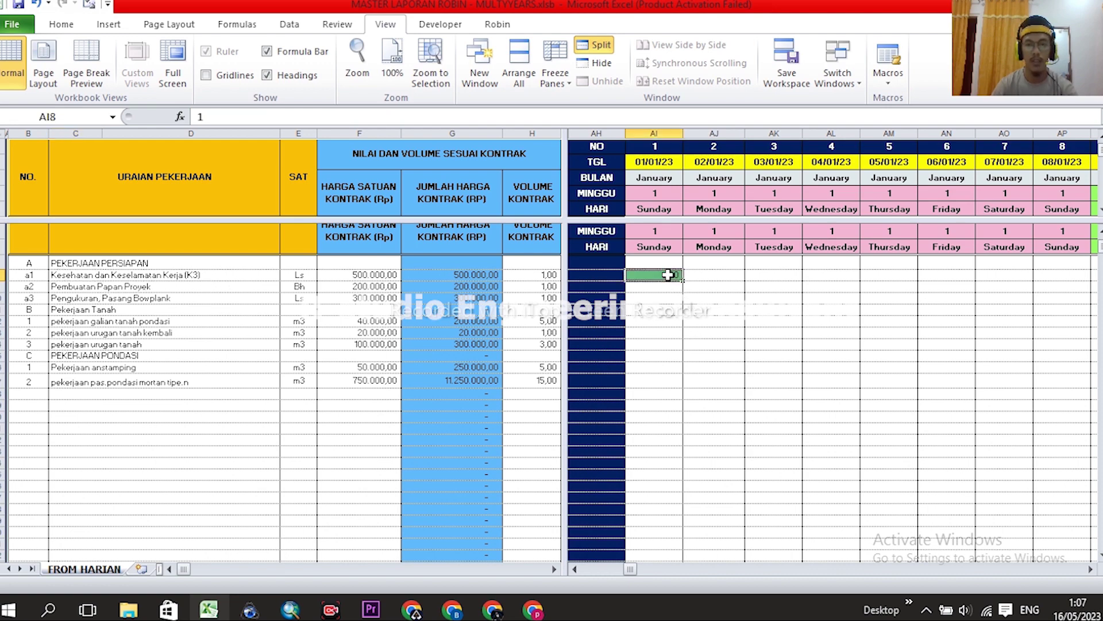
{"action": "left_click", "coordinate": [654, 133]}
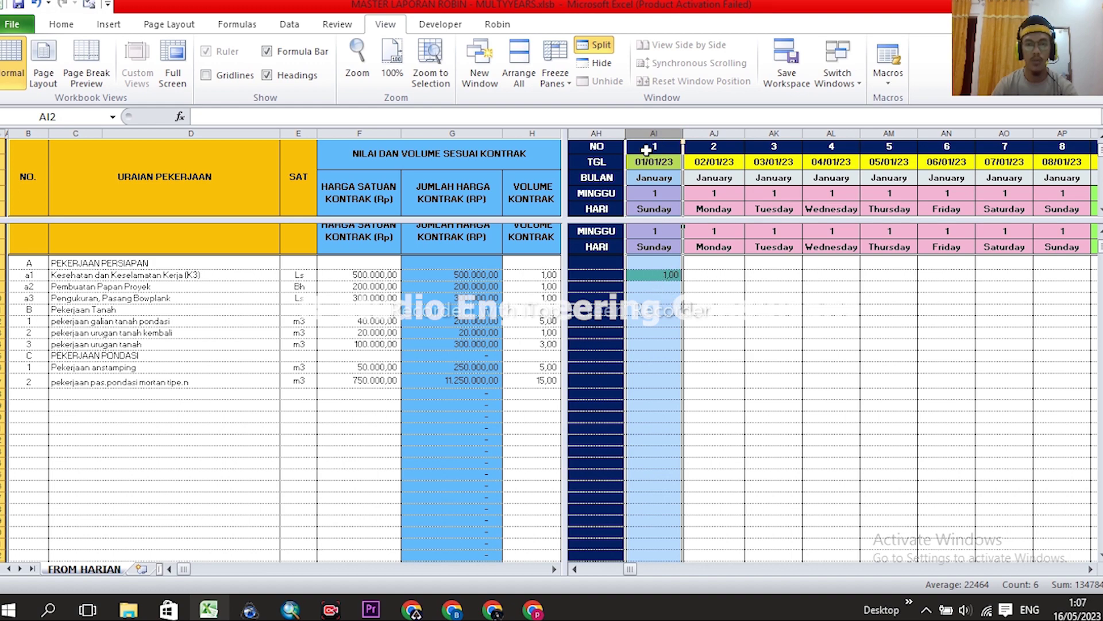
Enter a daily volume of 1 for item a1 under 01/01/23 and 1 for item a2 under 02/01/23
{"action": "left_click", "coordinate": [665, 275]}
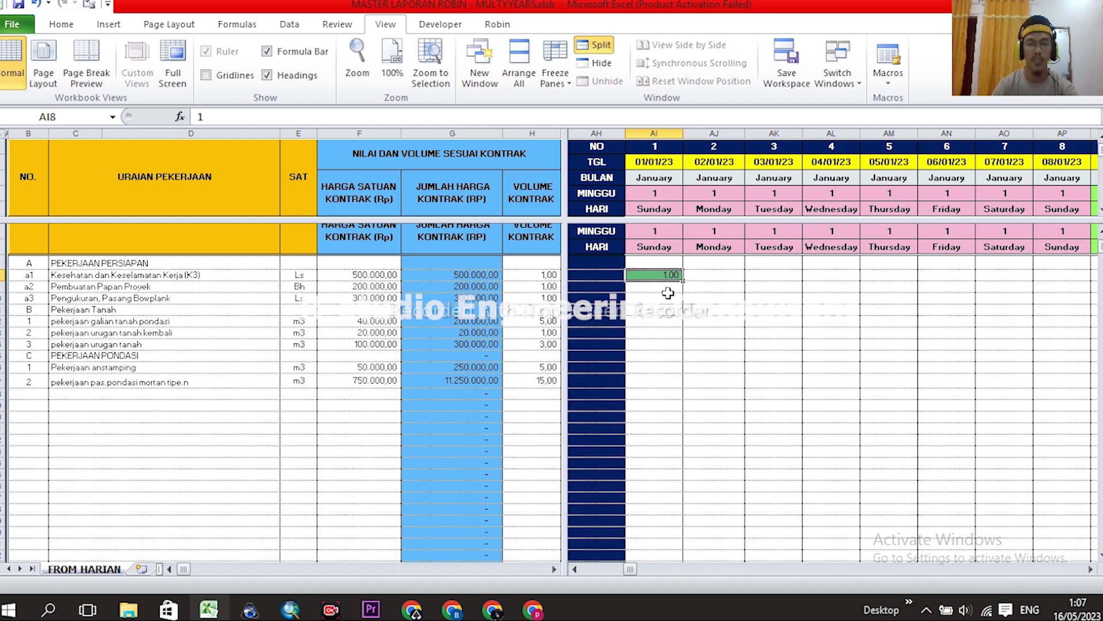
{"action": "type", "text": "1"}
{"action": "key", "text": "Return"}
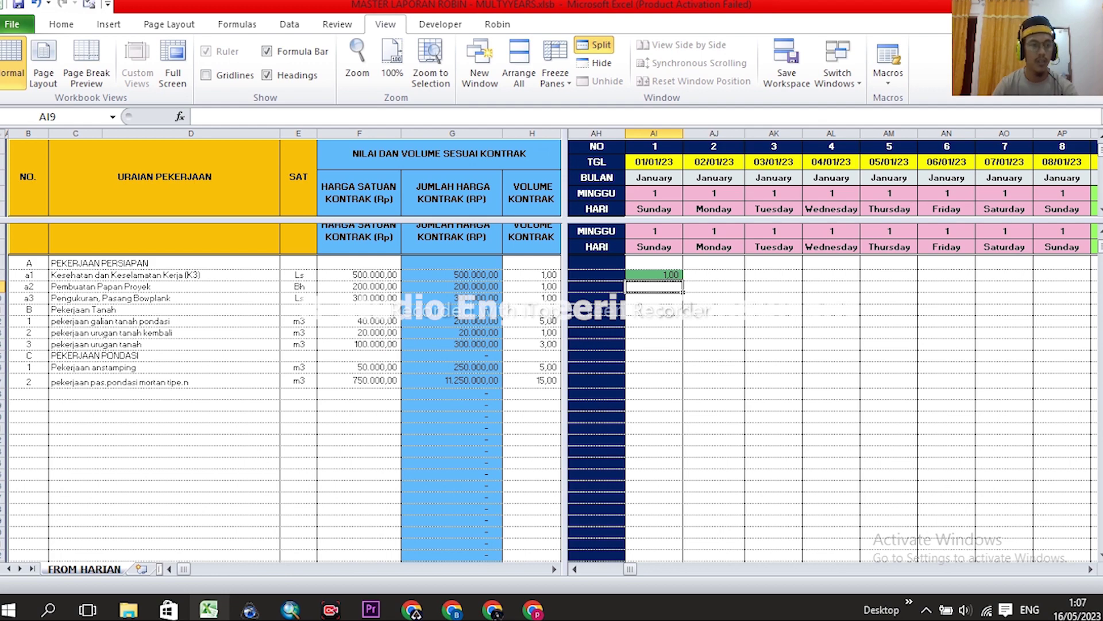
{"action": "left_click", "coordinate": [4, 287]}
{"action": "left_click", "coordinate": [719, 287]}
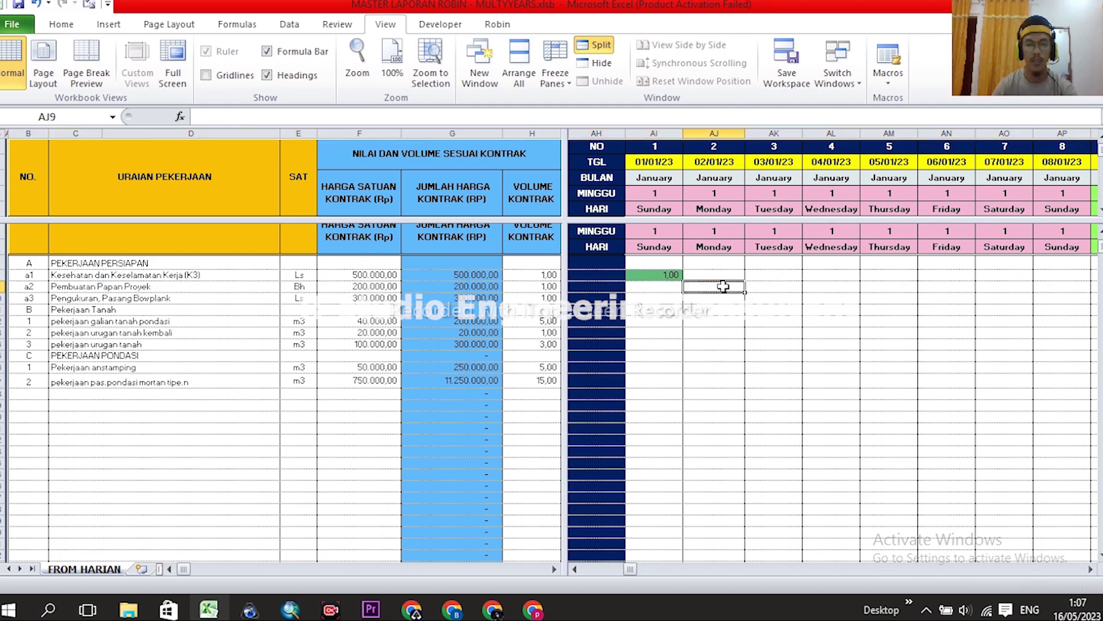
{"action": "type", "text": "1"}
{"action": "key", "text": "Return"}
Enter a daily volume of 1 for item a3 under 03/01/23 and check the entries of items a1 to a3
{"action": "left_click", "coordinate": [770, 298]}
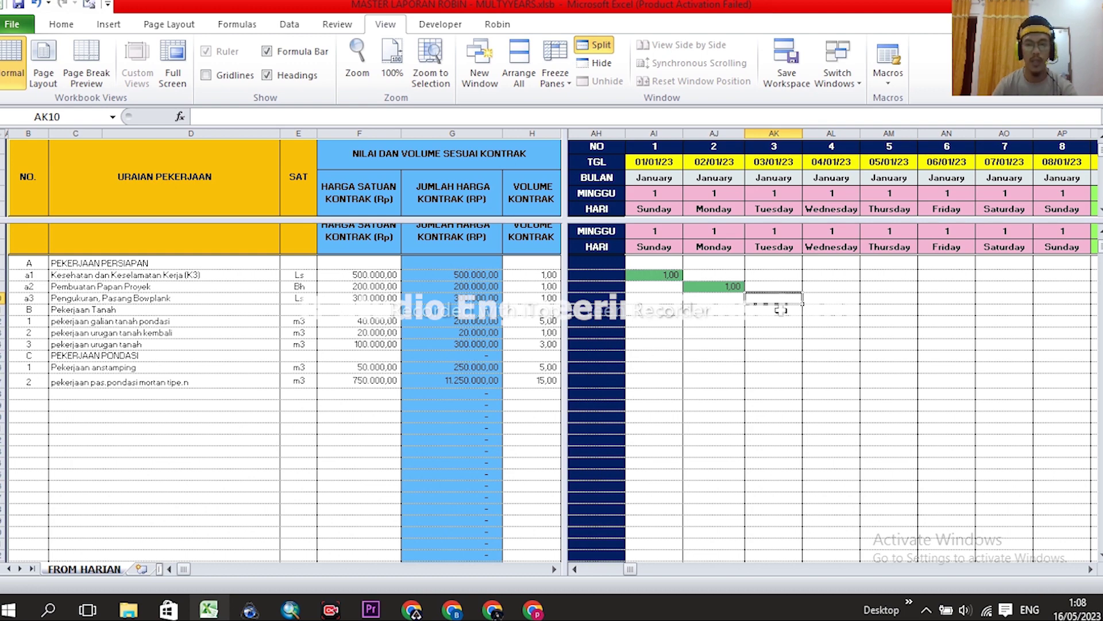
{"action": "type", "text": "1"}
{"action": "key", "text": "Return"}
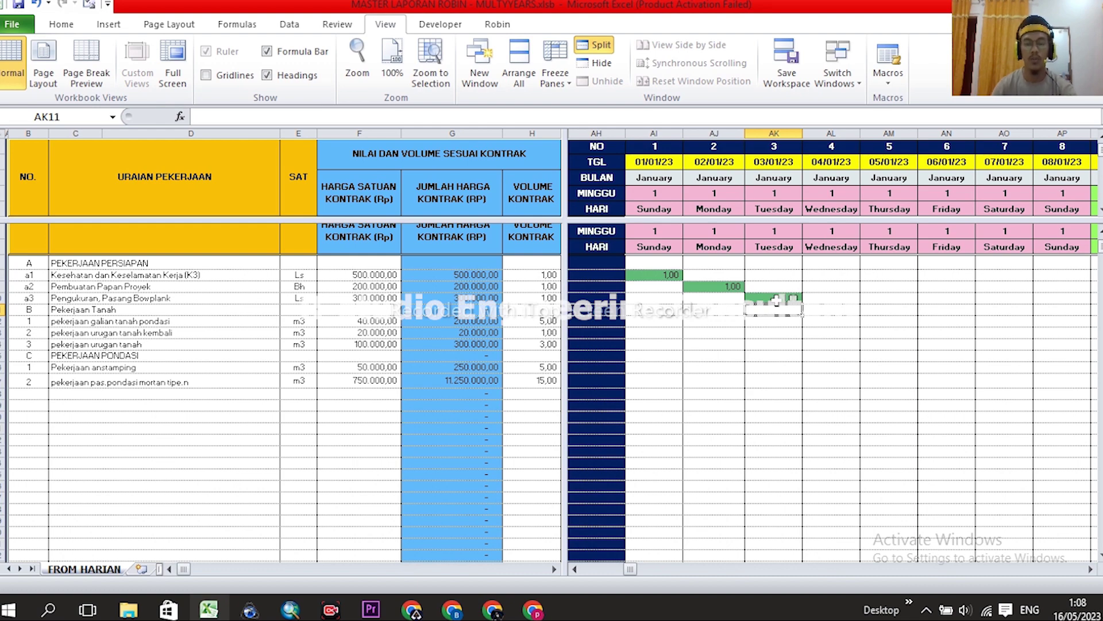
{"action": "left_click", "coordinate": [785, 298]}
{"action": "left_click_drag", "start_coordinate": [656, 272], "coordinate": [784, 297]}
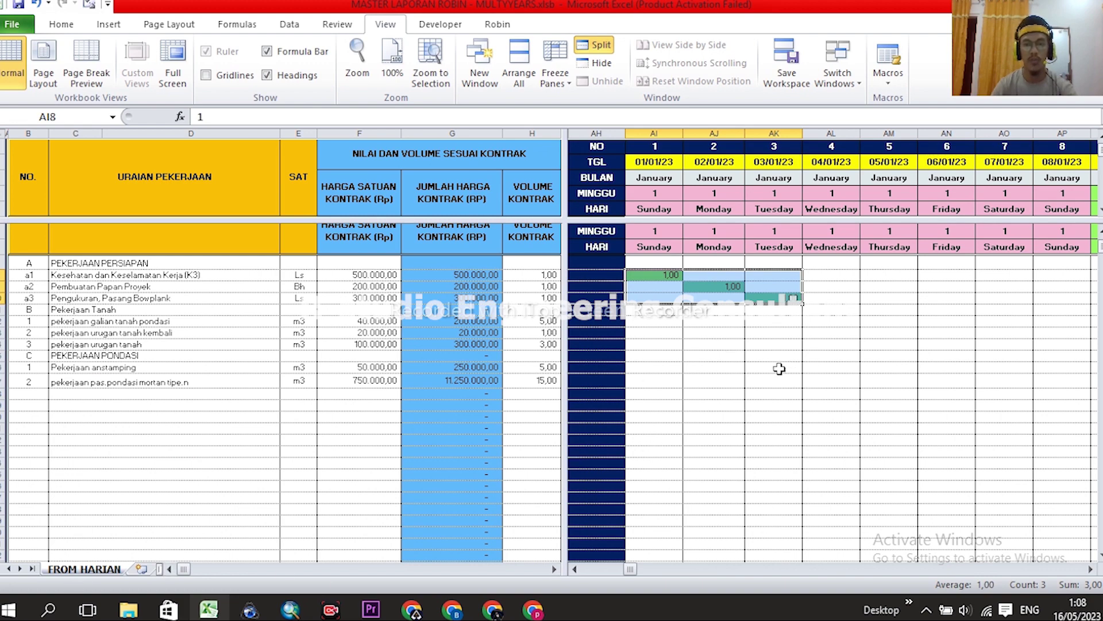
{"action": "left_click", "coordinate": [782, 321]}
{"action": "left_click", "coordinate": [790, 296]}
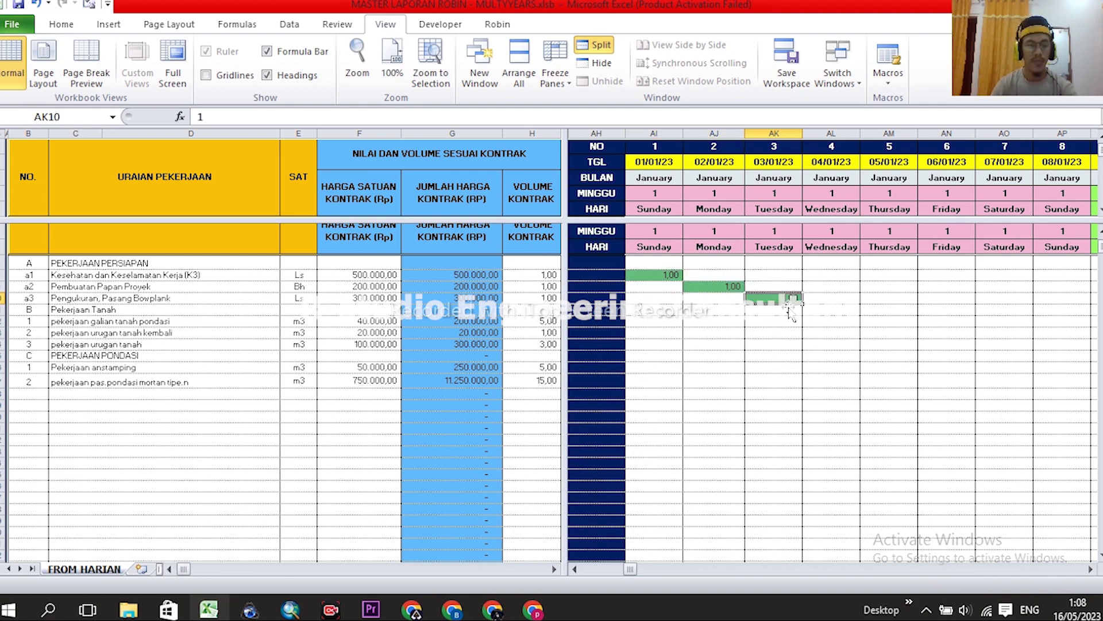
Examine the item pekerjaan galian tanah pondasi and the date columns of January's first and second weeks
{"action": "left_click", "coordinate": [63, 322]}
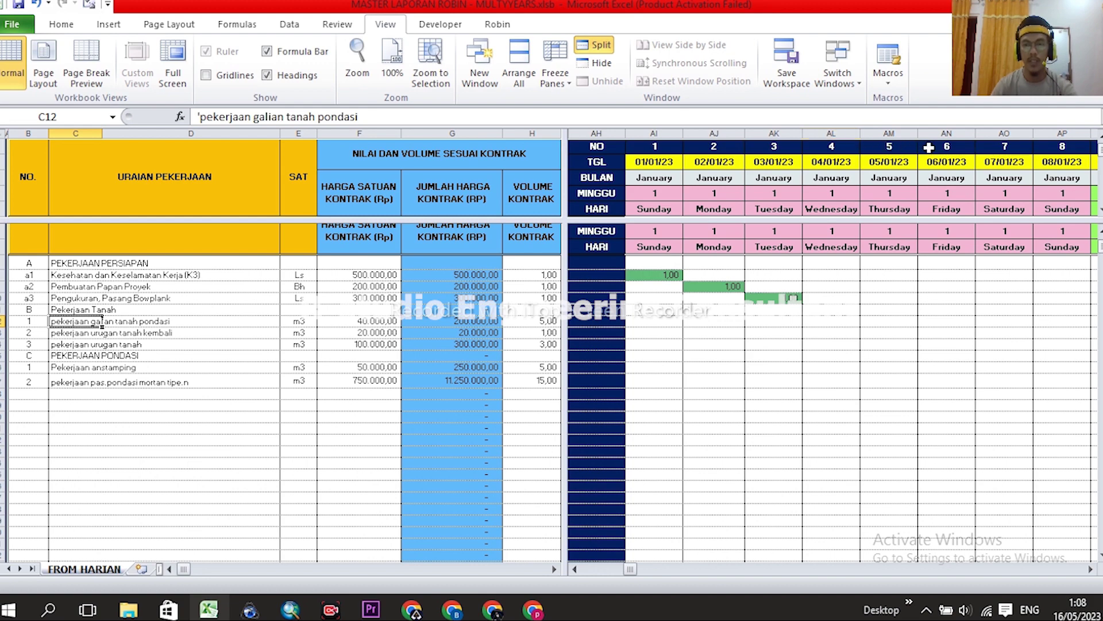
{"action": "left_click", "coordinate": [1091, 569]}
{"action": "left_click", "coordinate": [1091, 568]}
{"action": "left_click", "coordinate": [1090, 569]}
{"action": "left_click", "coordinate": [1090, 569]}
{"action": "left_click", "coordinate": [1091, 569]}
{"action": "left_click", "coordinate": [1090, 569]}
{"action": "left_click", "coordinate": [1090, 569]}
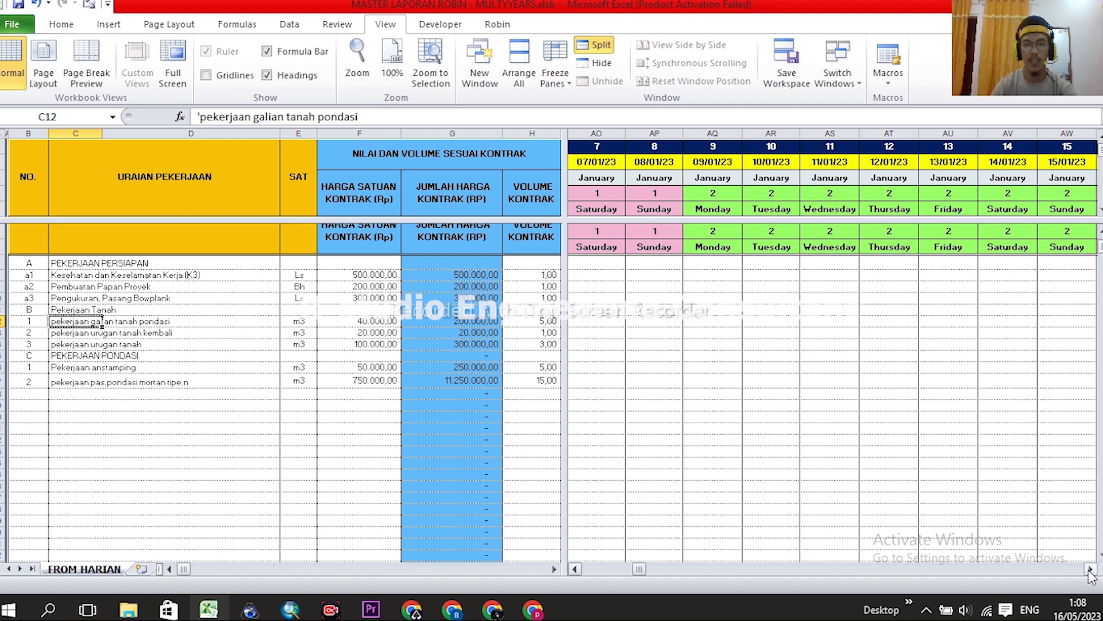
{"action": "left_click_drag", "start_coordinate": [642, 570], "coordinate": [633, 568]}
{"action": "left_click_drag", "start_coordinate": [654, 131], "coordinate": [756, 132]}
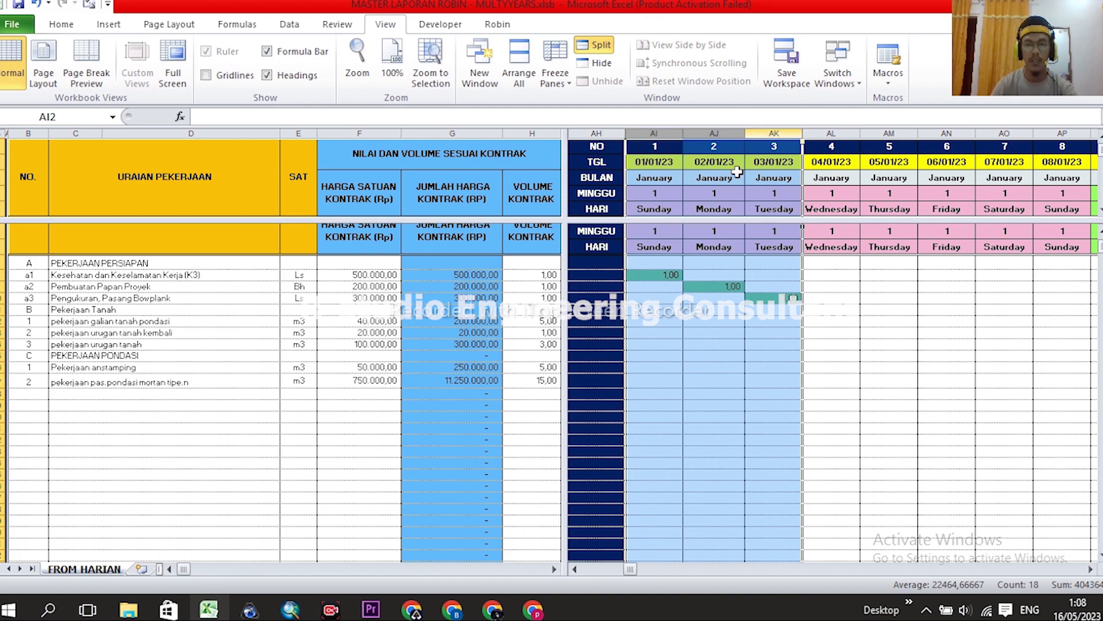
{"action": "left_click_drag", "start_coordinate": [632, 569], "coordinate": [632, 571]}
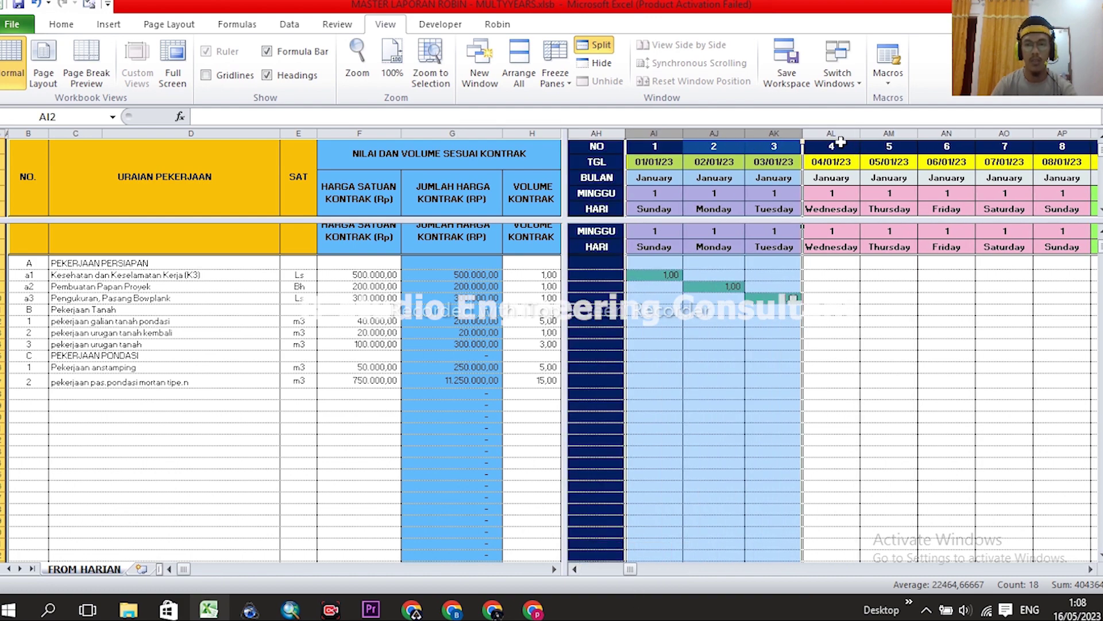
{"action": "left_click_drag", "start_coordinate": [843, 130], "coordinate": [1063, 132]}
Check the contract volume of pekerjaan galian tanah pondasi and enter a daily volume of 3 for it under 09/01/23
{"action": "left_click_drag", "start_coordinate": [1091, 569], "coordinate": [1091, 569]}
{"action": "left_click", "coordinate": [658, 311]}
{"action": "left_click", "coordinate": [660, 325]}
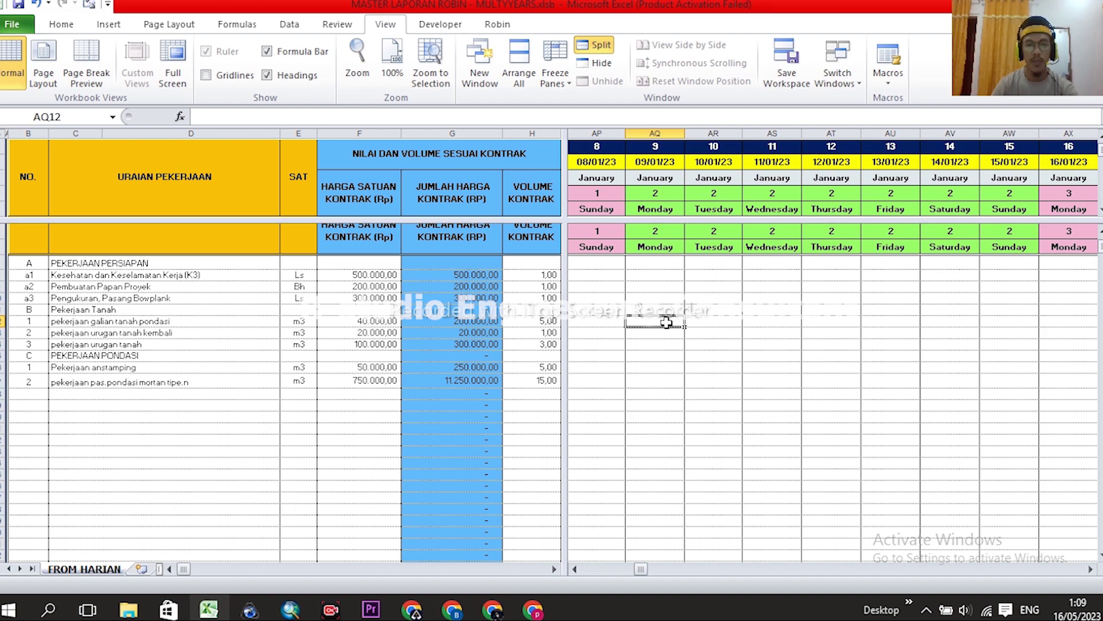
{"action": "left_click", "coordinate": [541, 319]}
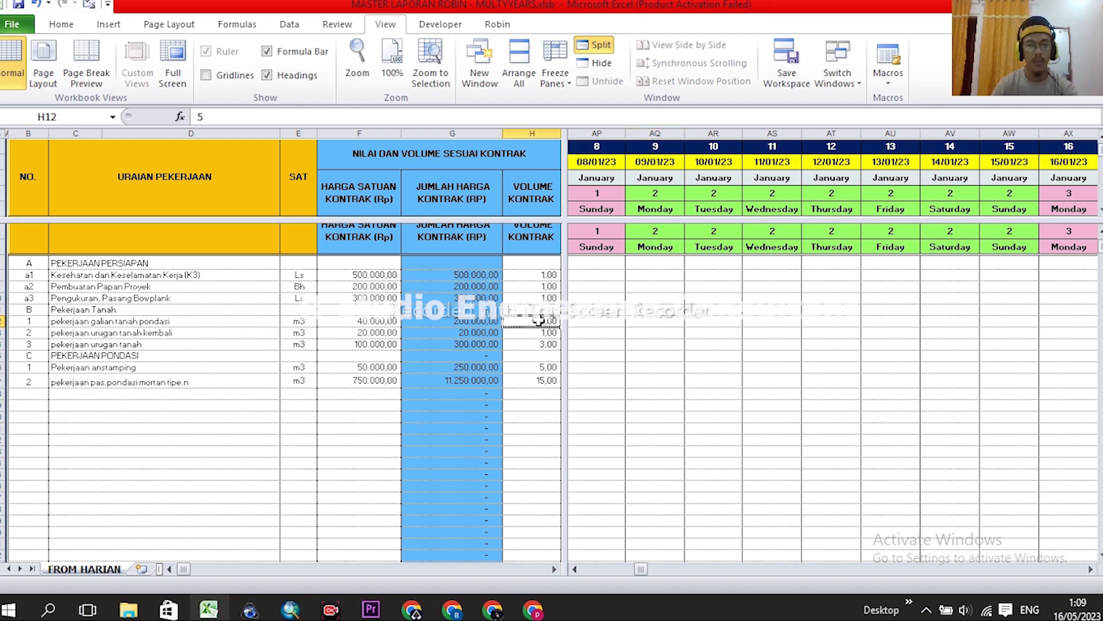
{"action": "left_click", "coordinate": [664, 323]}
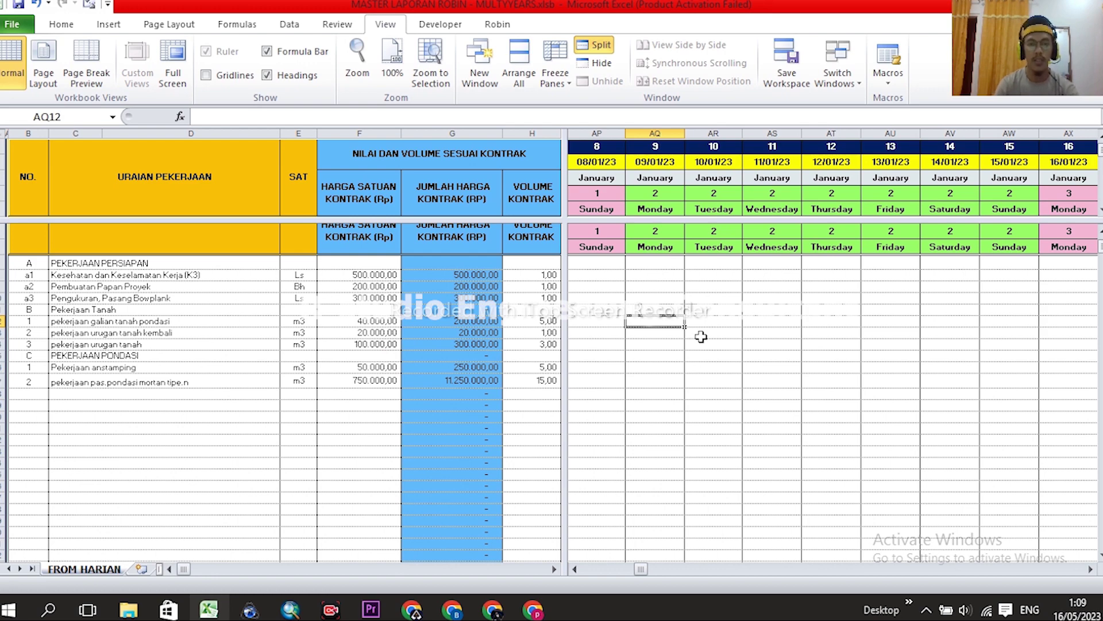
{"action": "type", "text": "3"}
{"action": "key", "text": "Return"}
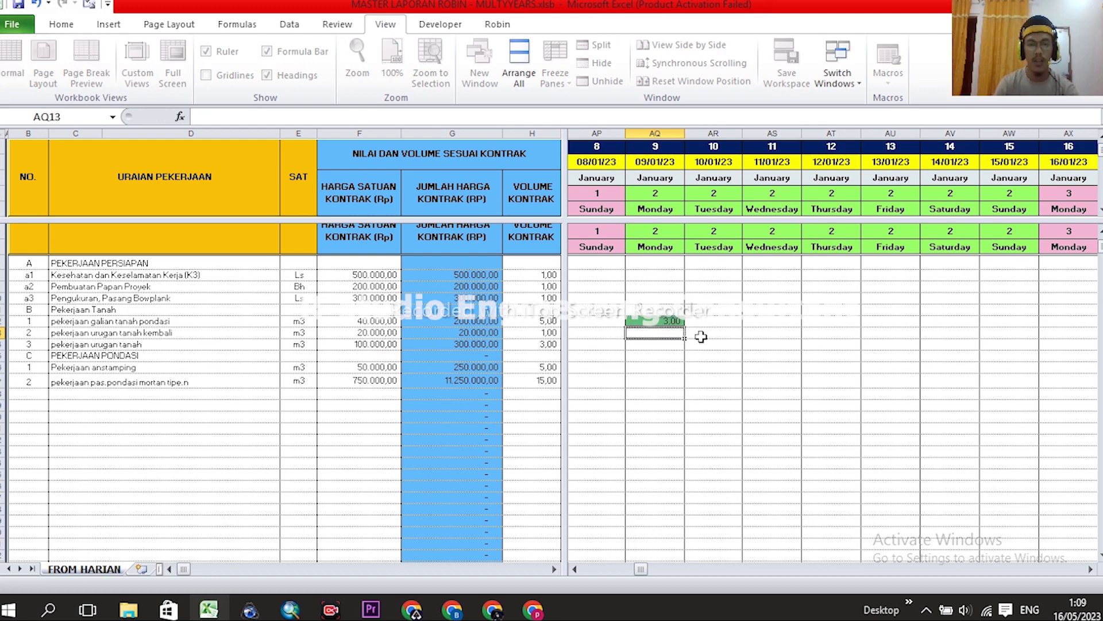
Enter a daily volume of 2 for pekerjaan galian tanah pondasi under 10/01/23
{"action": "left_click", "coordinate": [729, 320]}
{"action": "type", "text": "2"}
{"action": "key", "text": "Return"}
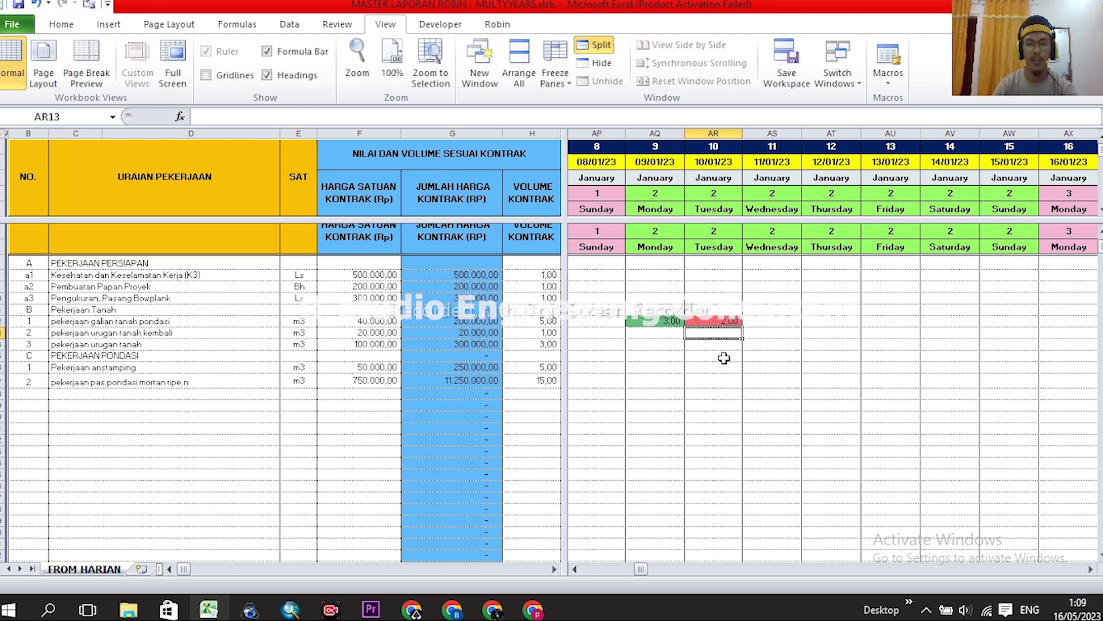
{"action": "key", "text": "Up"}
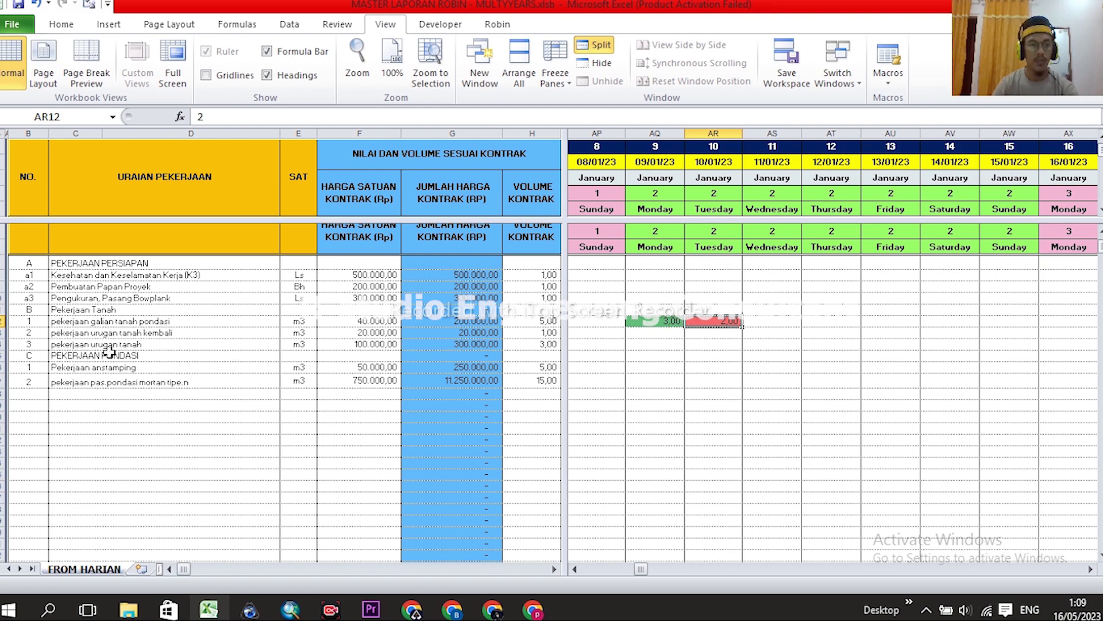
Enter a daily volume of 1 for pekerjaan urugan tanah kembali under 10/01/23
{"action": "left_click", "coordinate": [725, 333]}
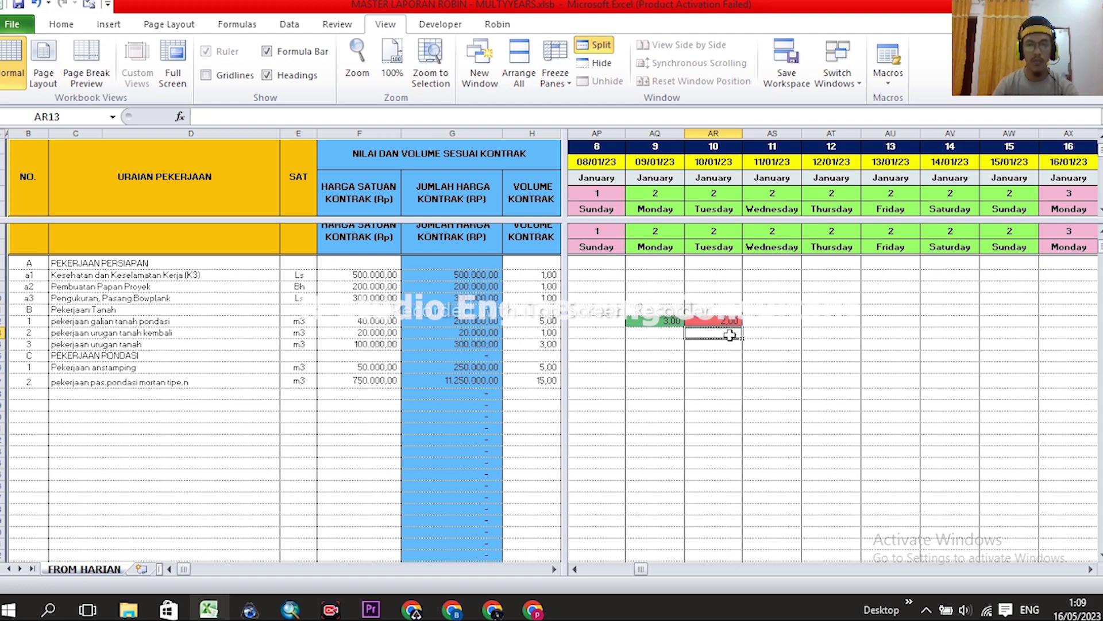
{"action": "left_click", "coordinate": [714, 132]}
{"action": "left_click", "coordinate": [723, 334]}
{"action": "type", "text": "1"}
{"action": "key", "text": "Return"}
{"action": "left_click", "coordinate": [784, 349]}
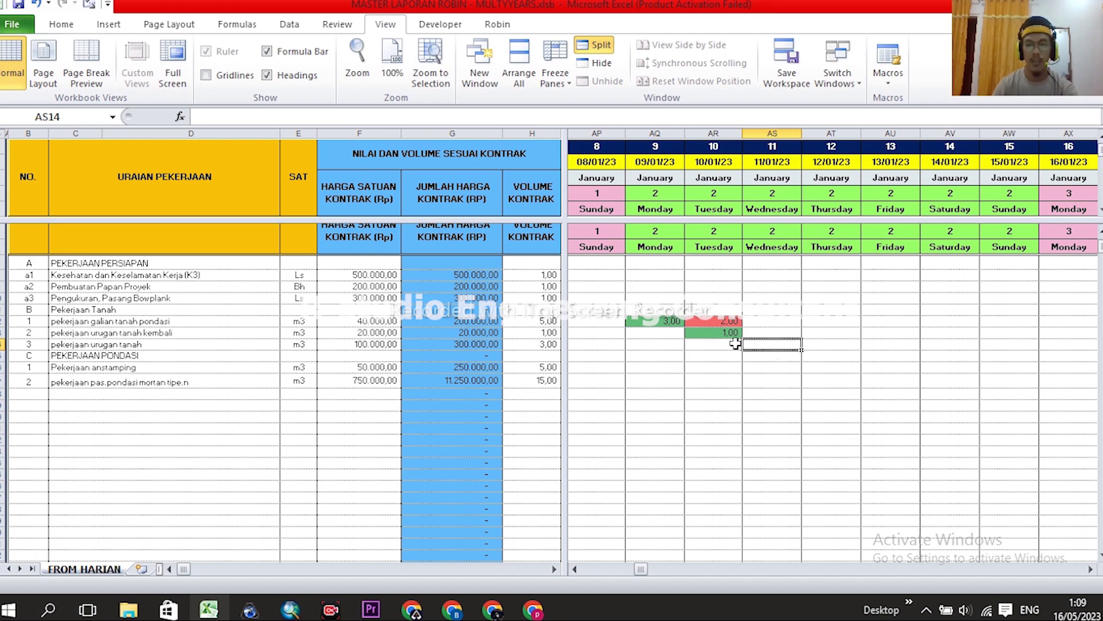
{"action": "left_click", "coordinate": [719, 344]}
{"action": "left_click", "coordinate": [723, 332]}
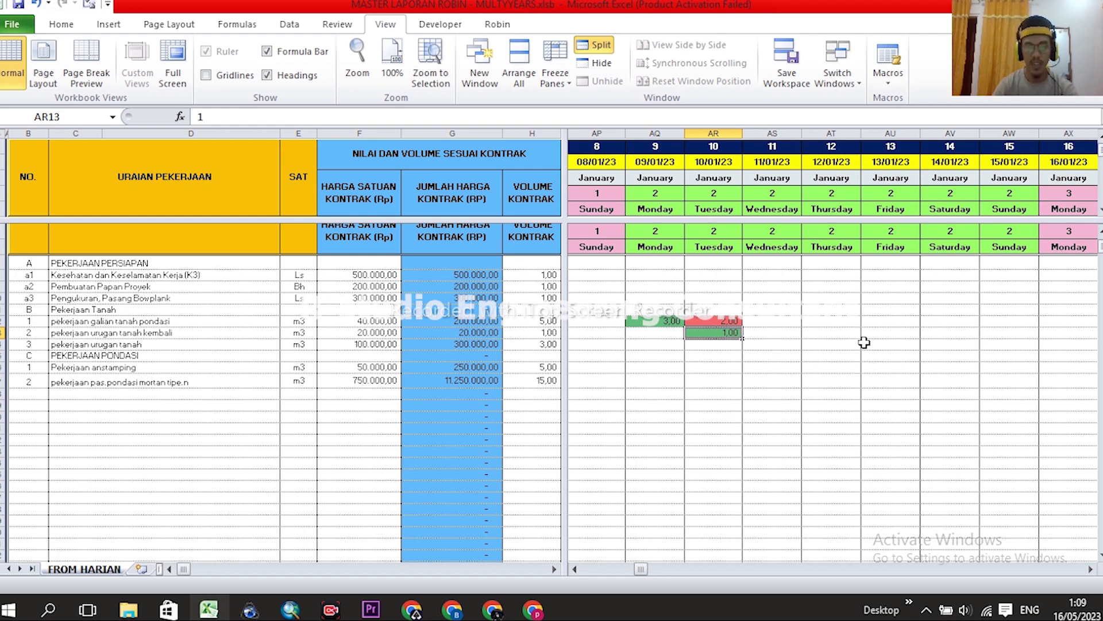
Enter a daily volume of 5 for Pekerjaan anstamping under 11/01/23
{"action": "left_click", "coordinate": [779, 344]}
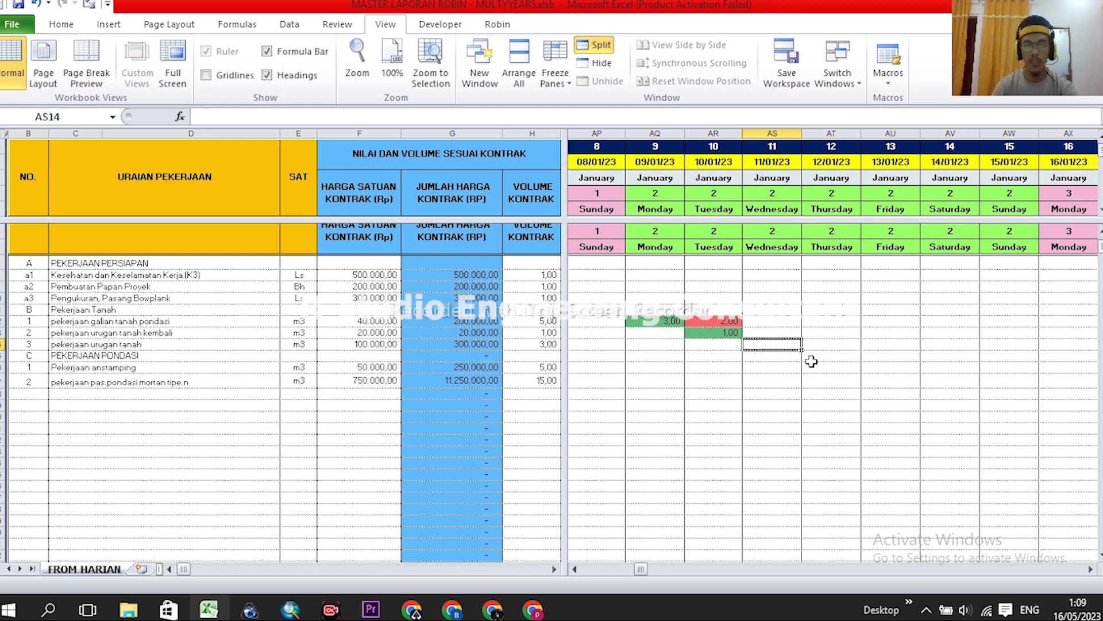
{"action": "left_click", "coordinate": [3, 344]}
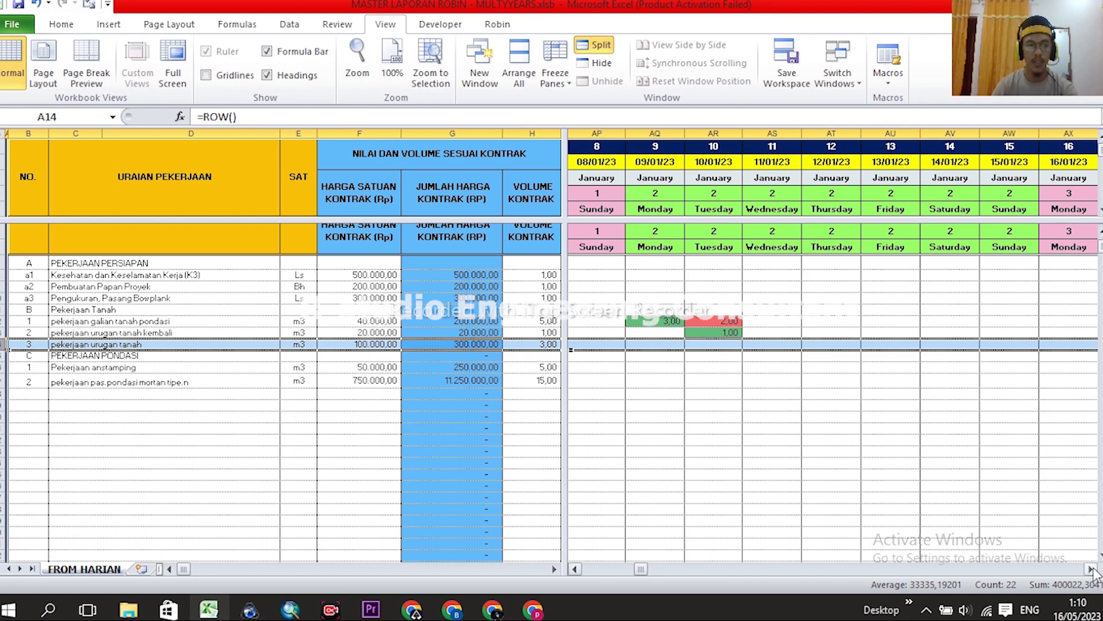
{"action": "left_click", "coordinate": [4, 381]}
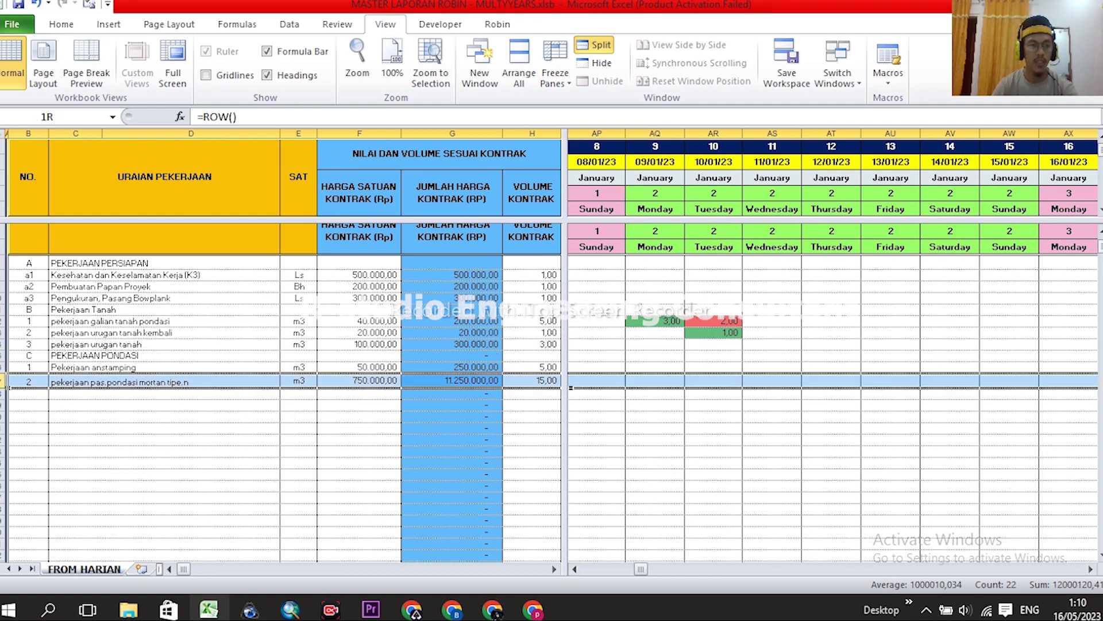
{"action": "left_click", "coordinate": [1091, 569]}
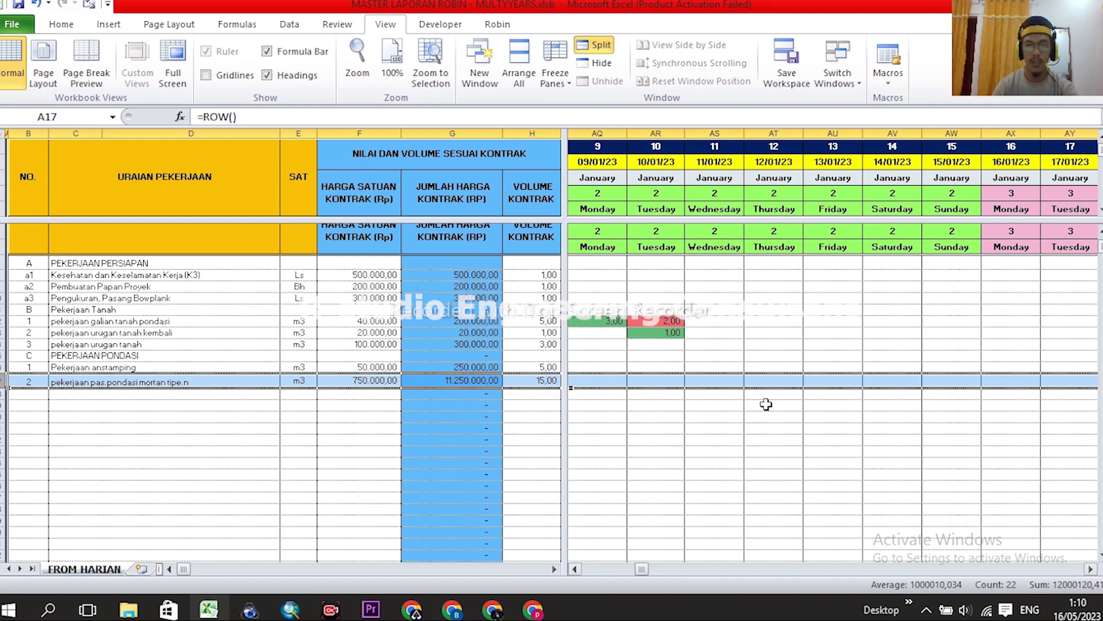
{"action": "left_click", "coordinate": [723, 333]}
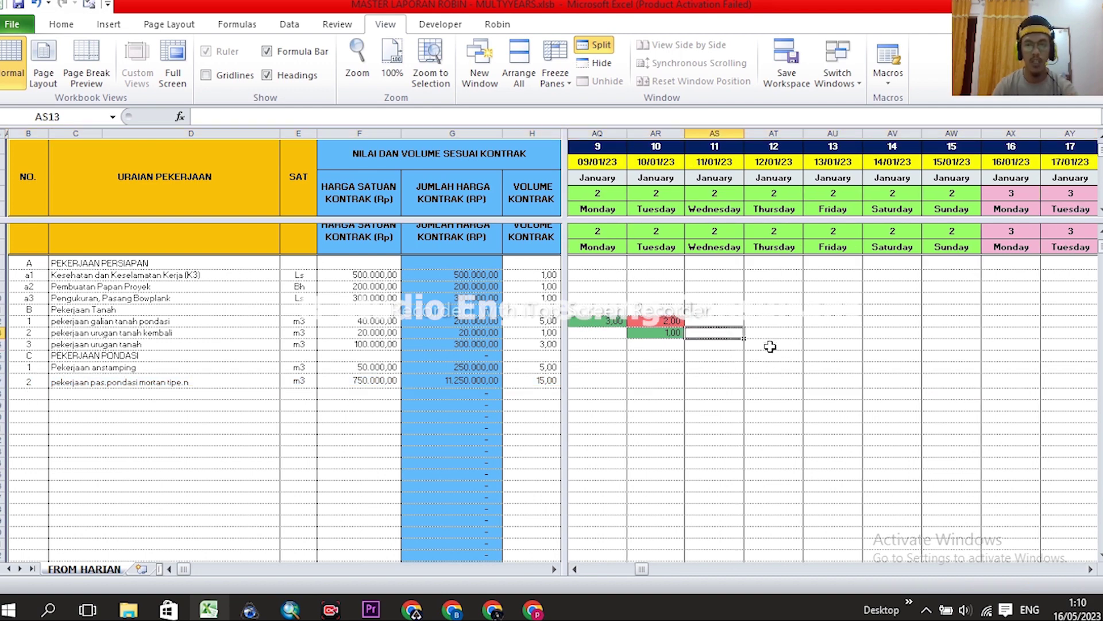
{"action": "left_click", "coordinate": [731, 356]}
{"action": "left_click", "coordinate": [728, 367]}
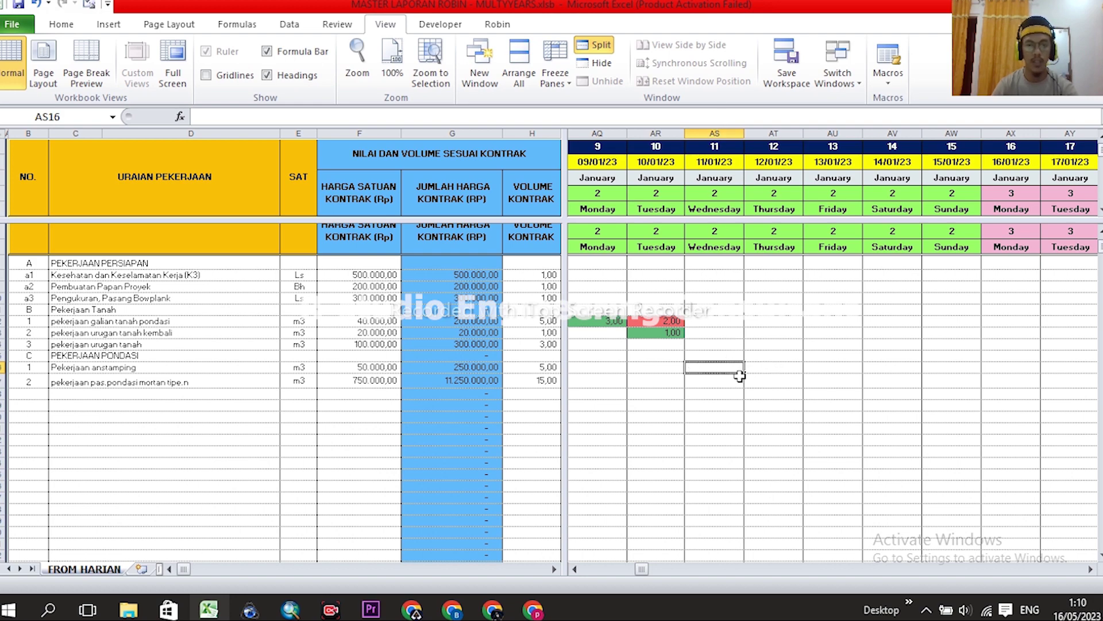
{"action": "type", "text": "5"}
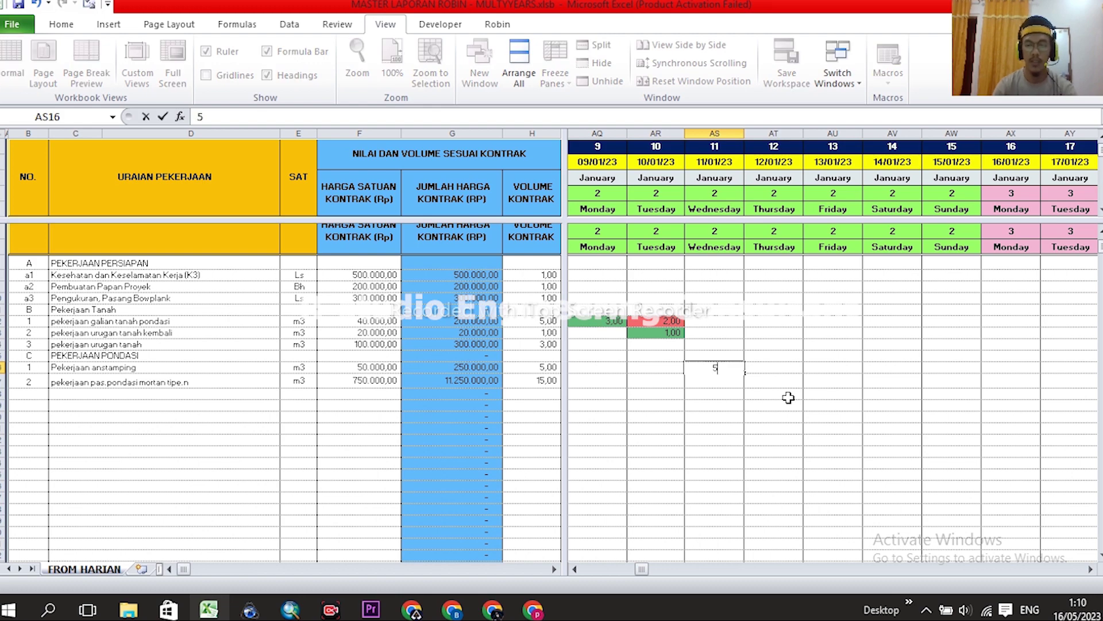
{"action": "key", "text": "Return"}
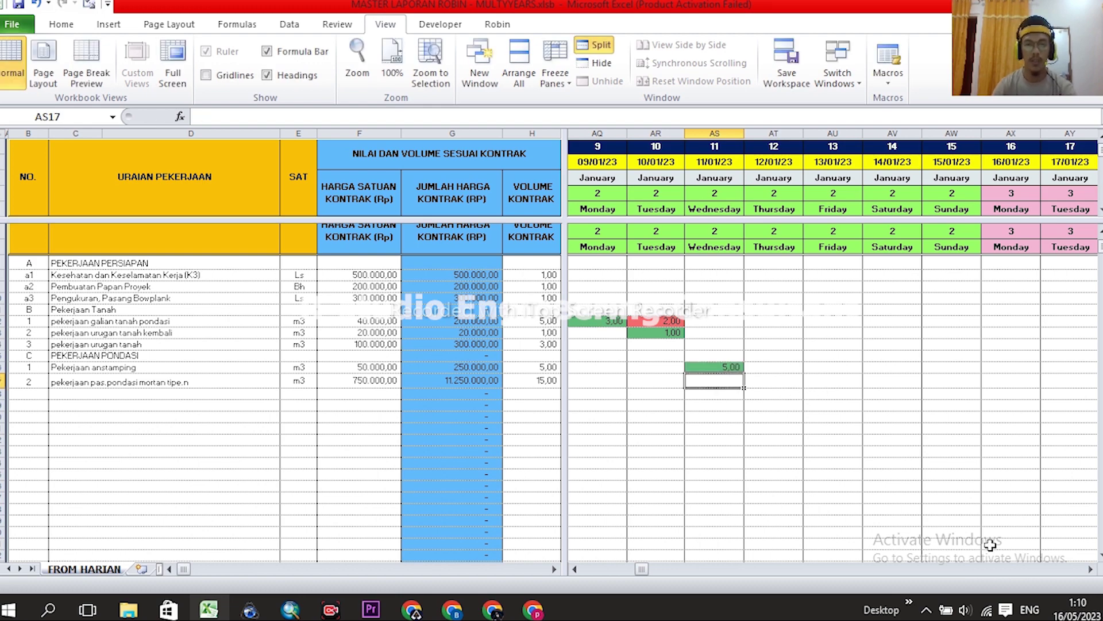
Enter a daily volume of 1 for pekerjaan pas.pondasi mortan tipe.n under each date from 12/01/23 to 15/01/23
{"action": "left_click", "coordinate": [1091, 569]}
{"action": "left_click", "coordinate": [1091, 570]}
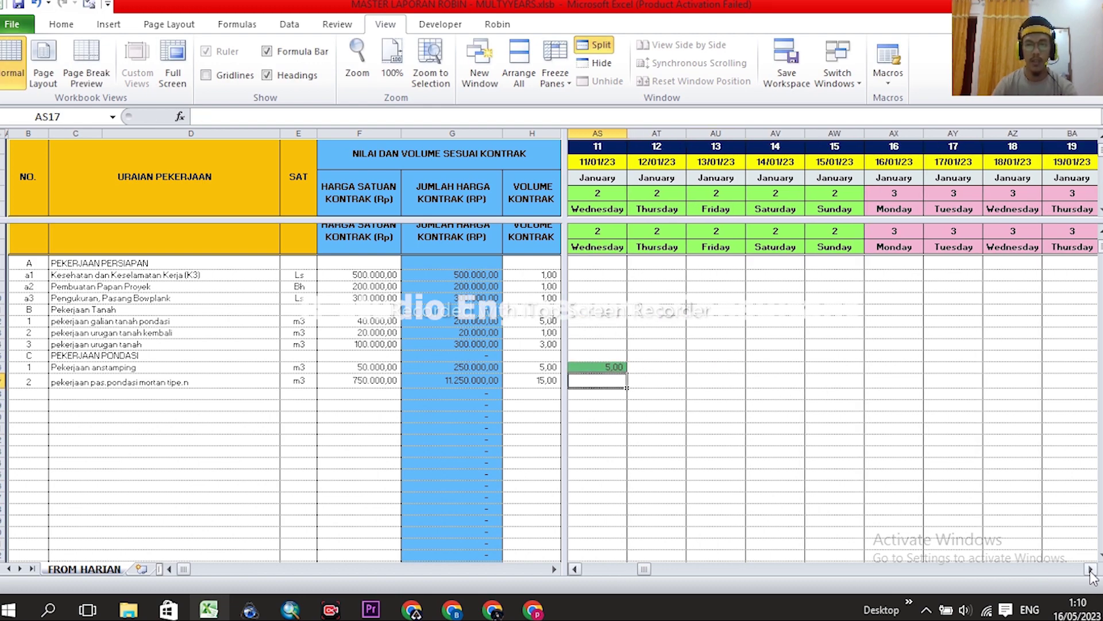
{"action": "left_click", "coordinate": [659, 386]}
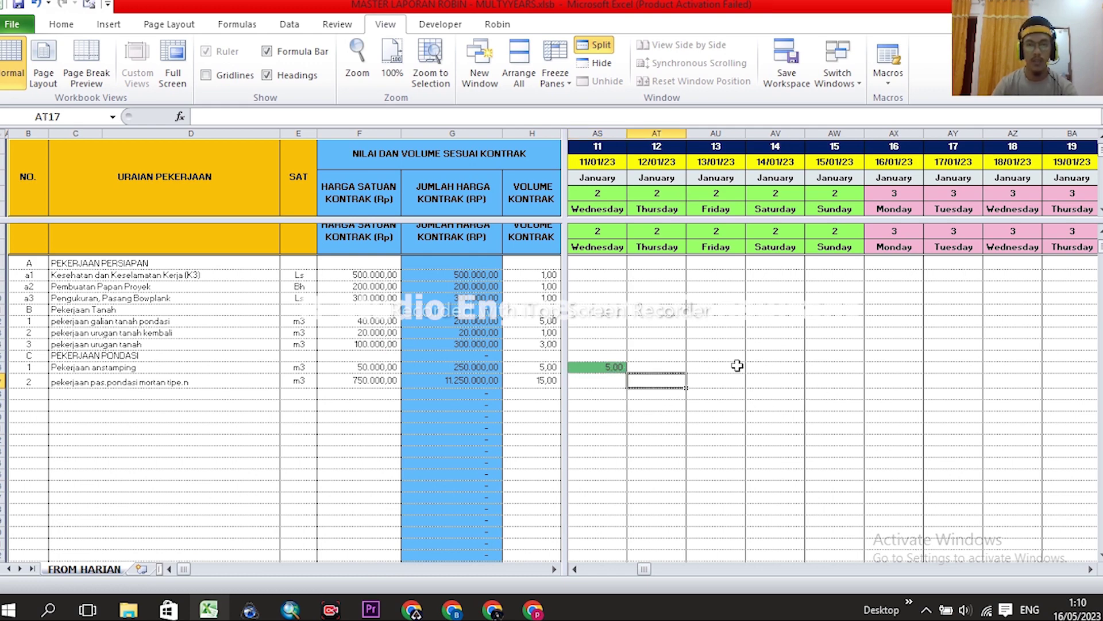
{"action": "type", "text": "1"}
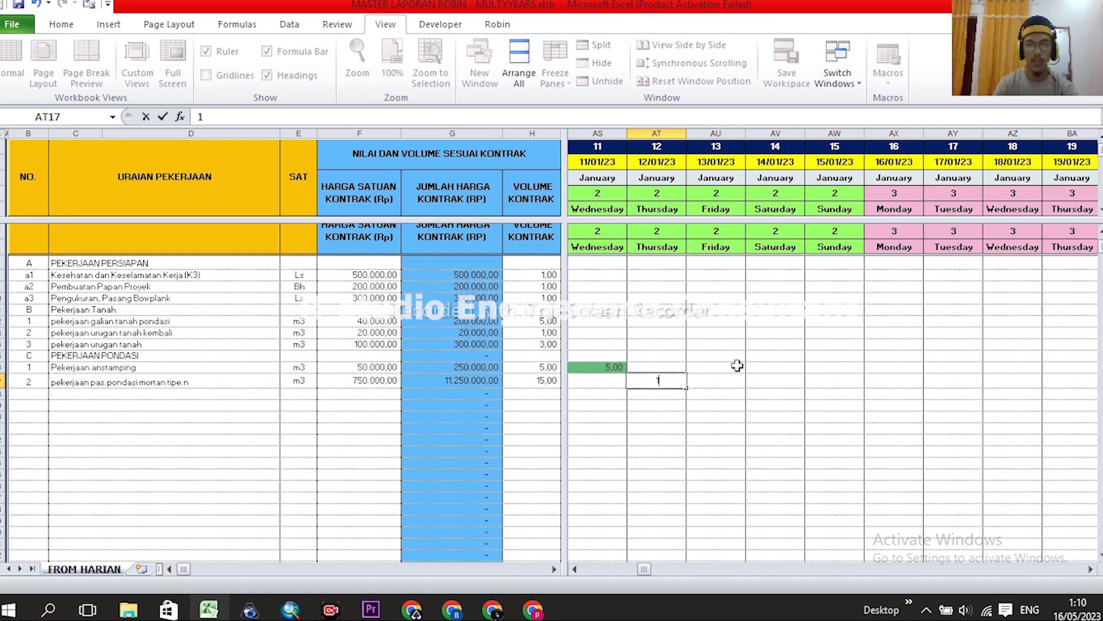
{"action": "key", "text": "Tab"}
{"action": "type", "text": "1"}
{"action": "key", "text": "Tab"}
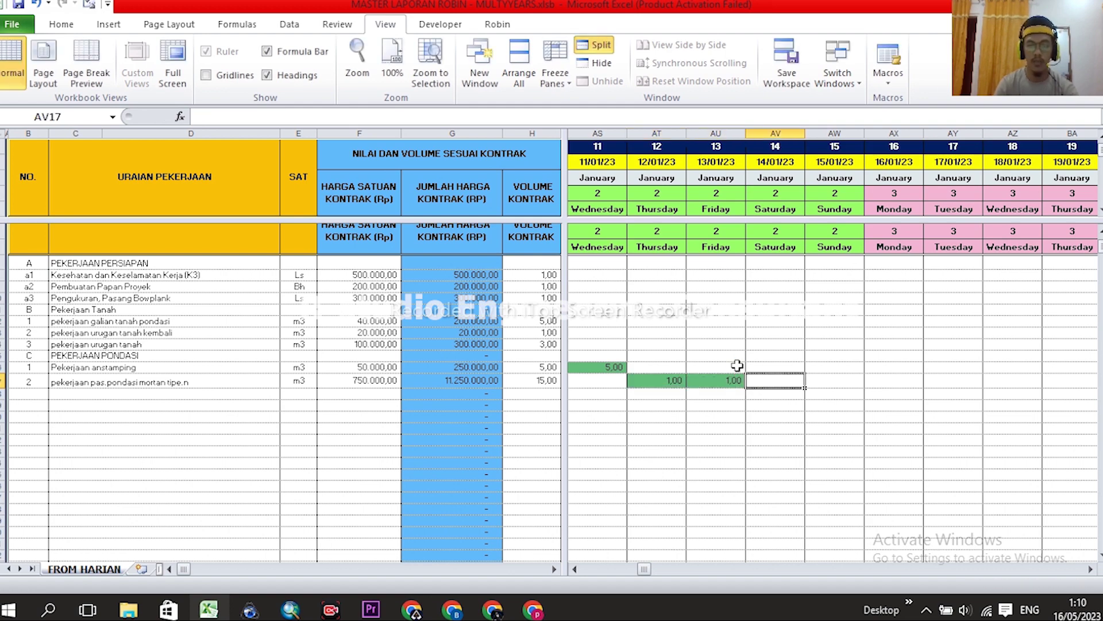
{"action": "type", "text": "1"}
{"action": "key", "text": "Tab"}
{"action": "type", "text": "1"}
{"action": "key", "text": "Tab"}
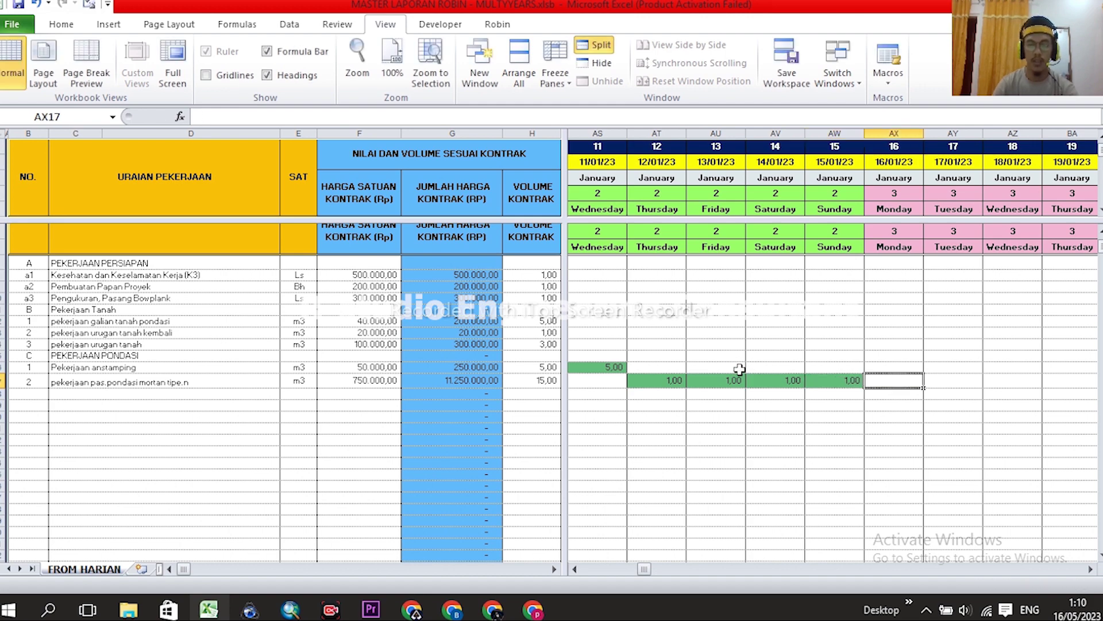
Enter a daily volume of 1 for pekerjaan pas.pondasi mortan tipe.n under 16/01/23
{"action": "left_click", "coordinate": [1090, 569]}
{"action": "left_click", "coordinate": [1090, 569]}
{"action": "left_click", "coordinate": [1090, 569]}
{"action": "left_click", "coordinate": [1090, 569]}
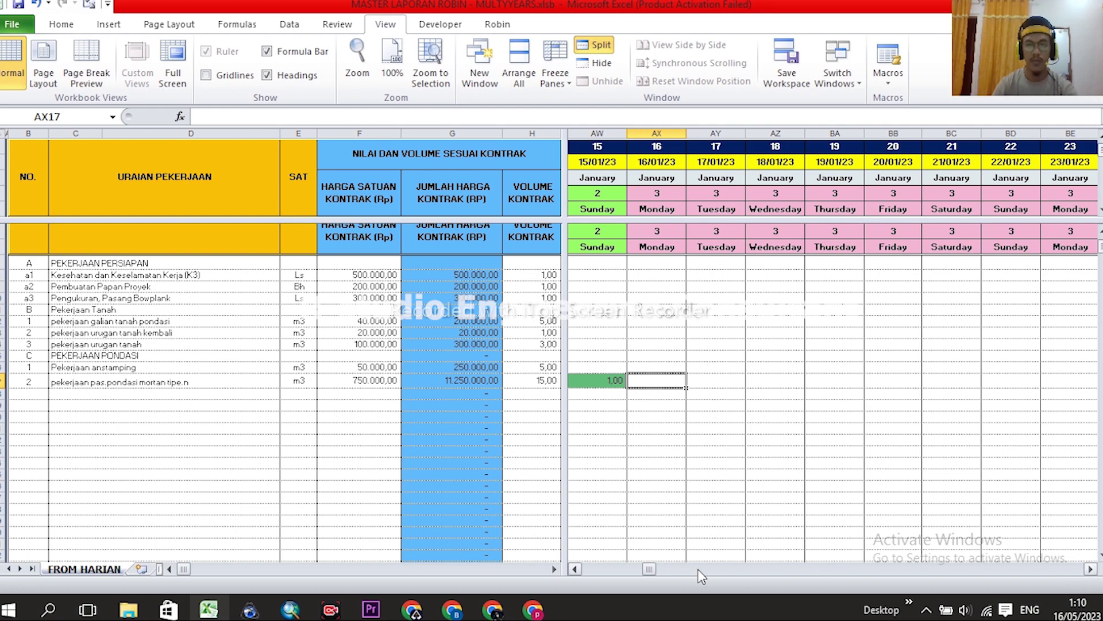
{"action": "left_click_drag", "start_coordinate": [645, 571], "coordinate": [646, 570]}
{"action": "left_click_drag", "start_coordinate": [603, 379], "coordinate": [963, 380]}
{"action": "left_click_drag", "start_coordinate": [768, 374], "coordinate": [980, 377]}
{"action": "left_click", "coordinate": [1025, 384]}
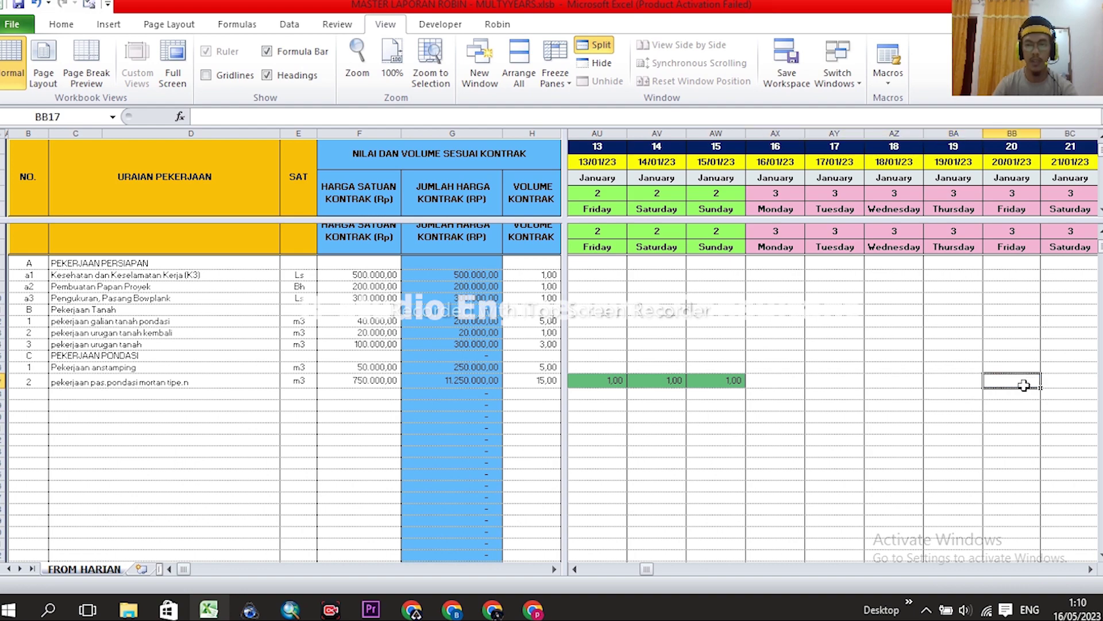
{"action": "left_click", "coordinate": [1090, 569]}
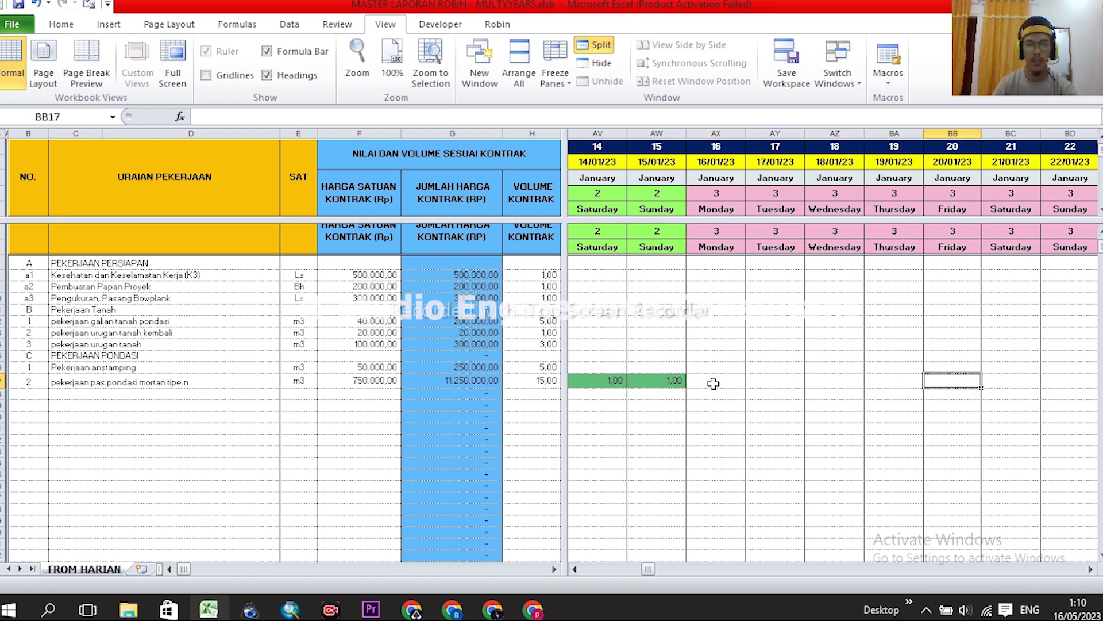
{"action": "left_click", "coordinate": [714, 383]}
{"action": "left_click_drag", "start_coordinate": [652, 569], "coordinate": [653, 566]}
{"action": "type", "text": "1"}
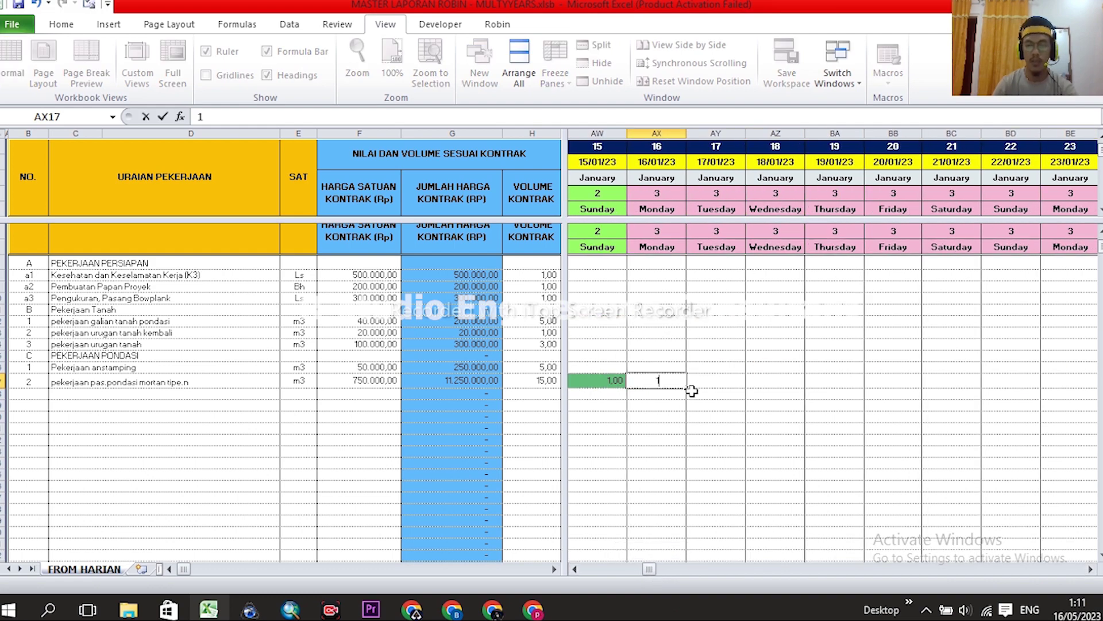
{"action": "key", "text": "Return"}
Enter a daily volume of 10 for pekerjaan pas.pondasi mortan tipe.n under 17/01/23
{"action": "left_click", "coordinate": [719, 383]}
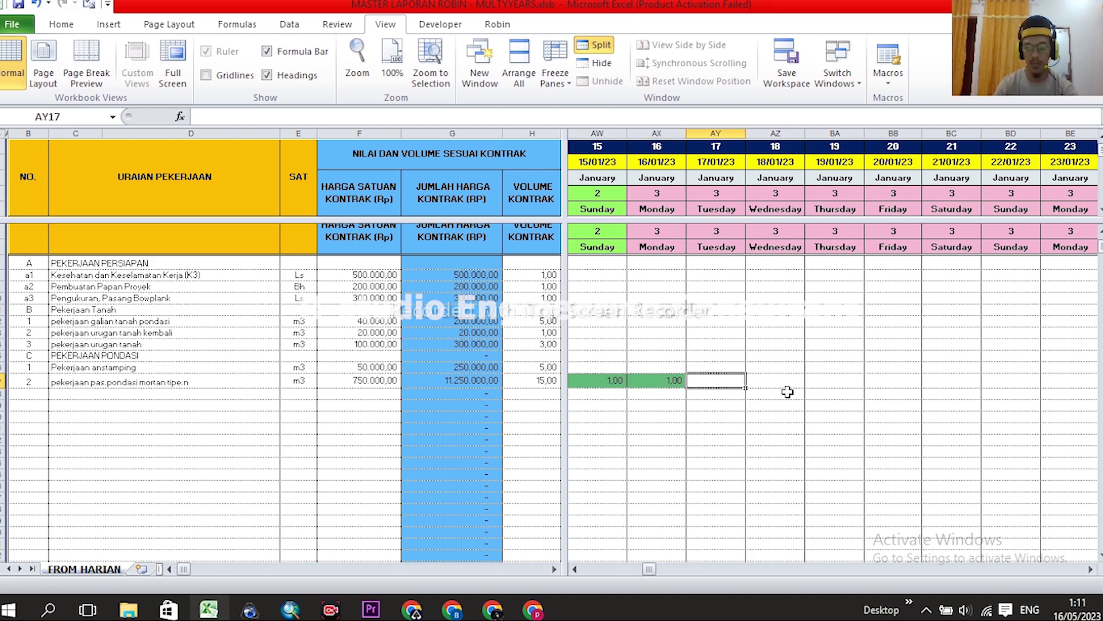
{"action": "type", "text": "10"}
{"action": "key", "text": "Return"}
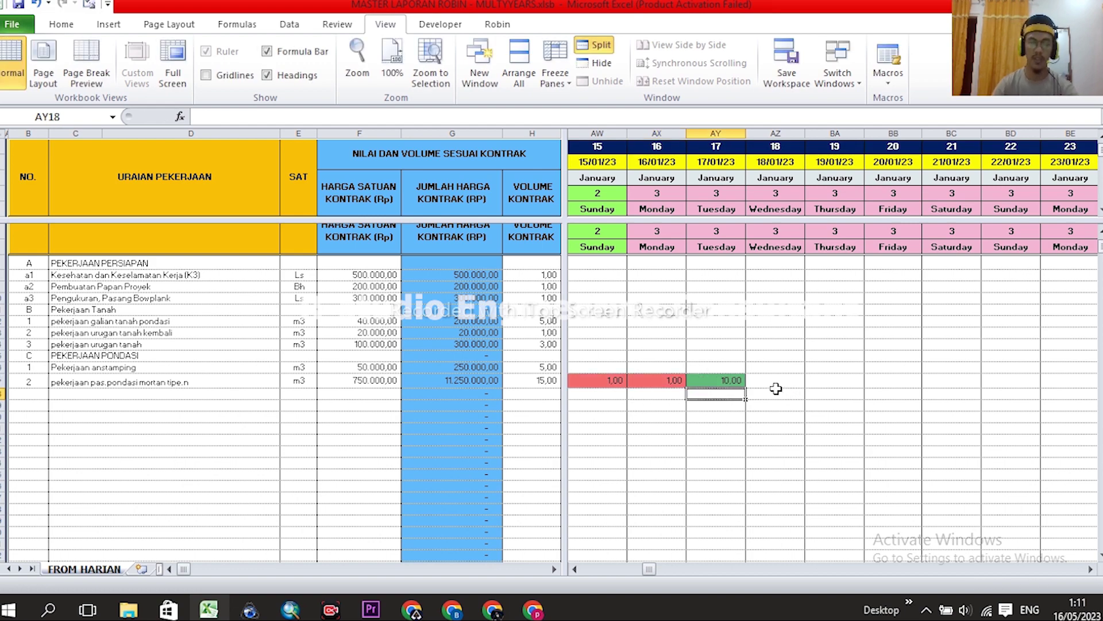
Review the daily volumes entered for all work items across the January date columns, back to 01/01/23
{"action": "middle_click", "coordinate": [828, 458]}
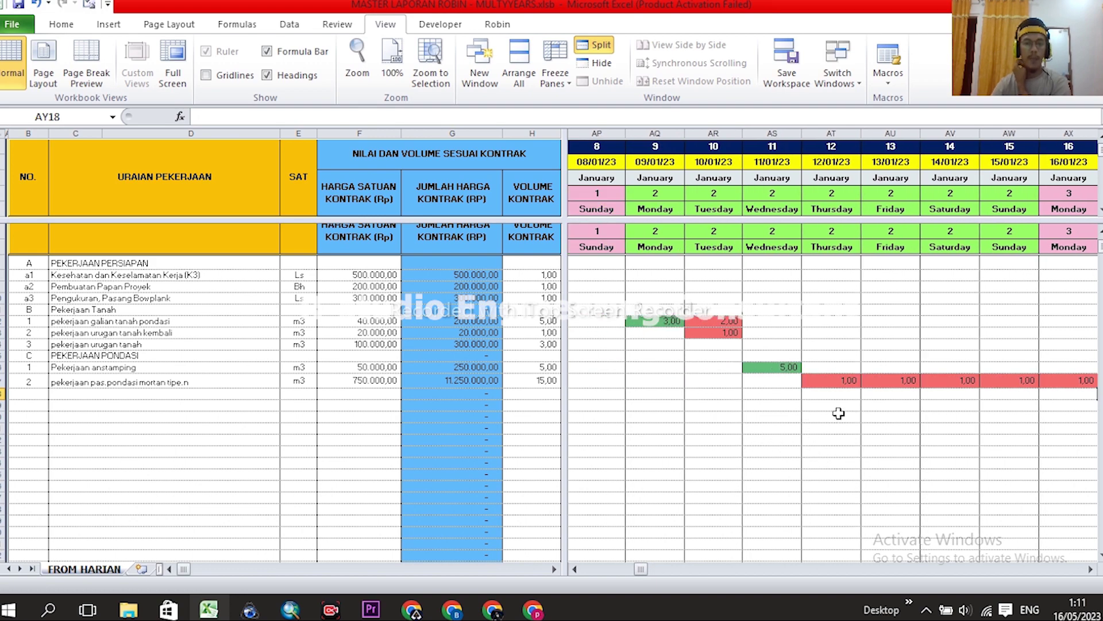
{"action": "middle_click", "coordinate": [901, 401]}
{"action": "middle_click", "coordinate": [923, 397]}
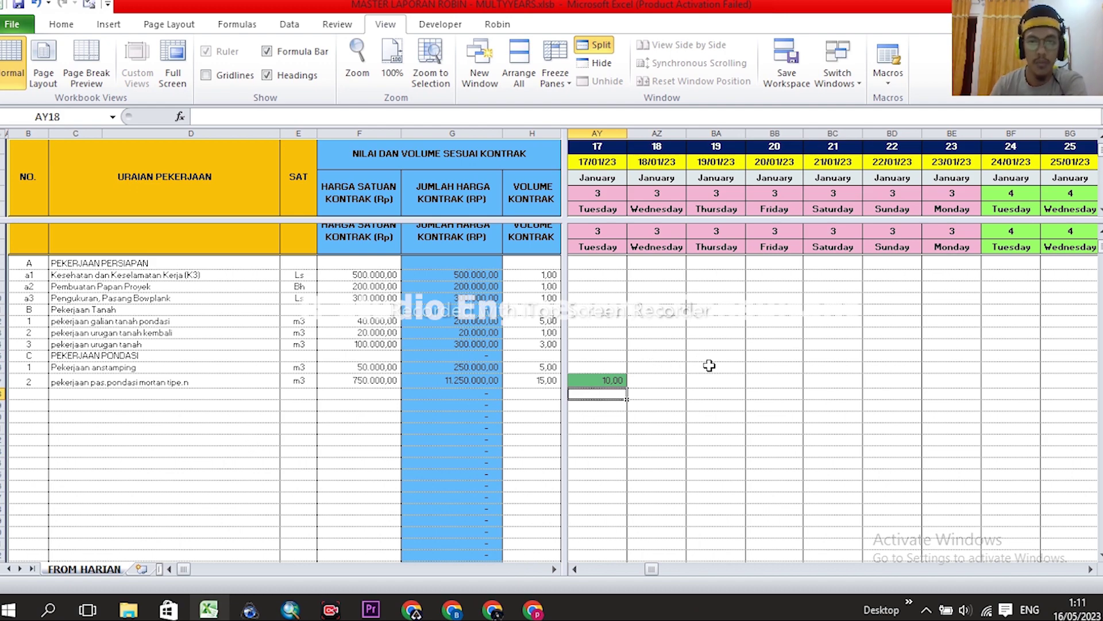
{"action": "scroll", "coordinate": [711, 367], "scroll_direction": "up", "scroll_amount": 1}
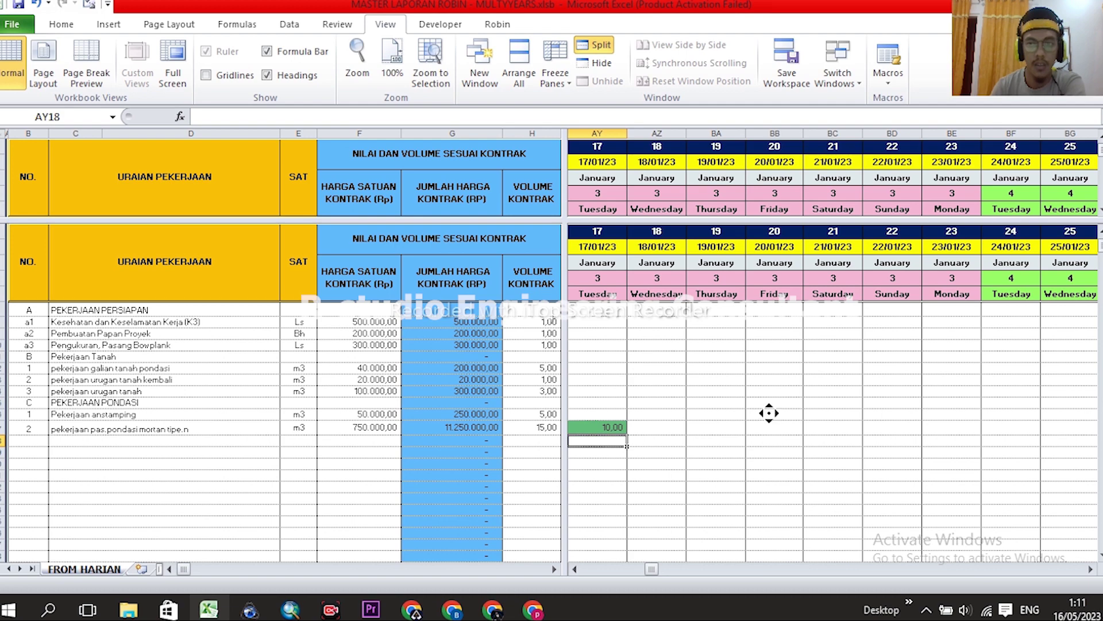
{"action": "scroll", "coordinate": [769, 412], "scroll_direction": "left", "scroll_amount": 3}
{"action": "scroll", "coordinate": [793, 416], "scroll_direction": "right", "scroll_amount": 3}
{"action": "scroll", "coordinate": [790, 426], "scroll_direction": "left", "scroll_amount": 3}
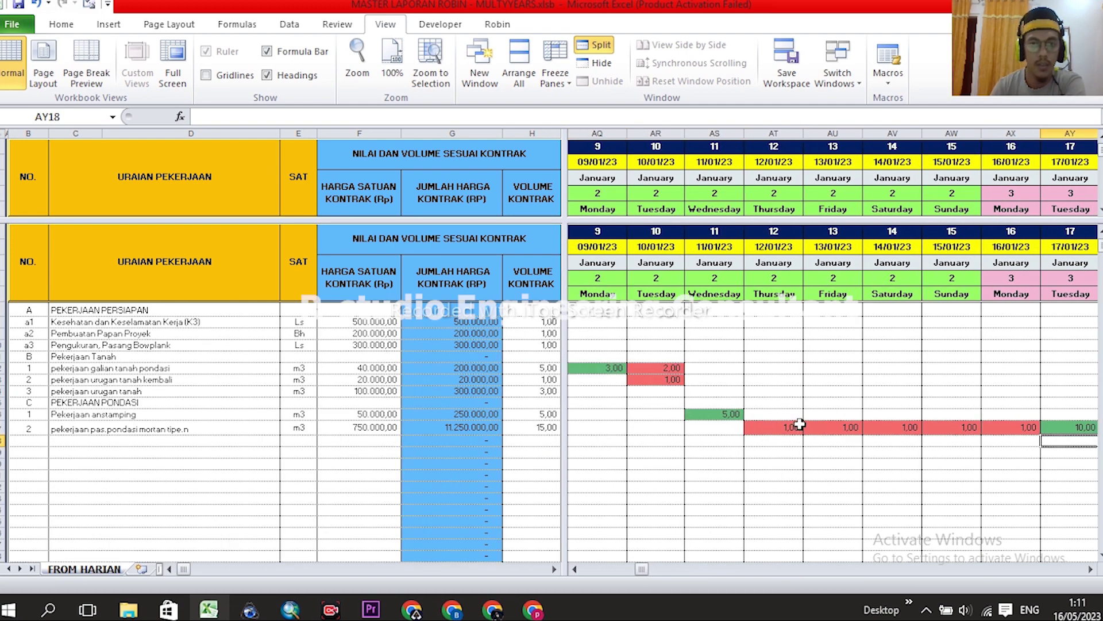
{"action": "scroll", "coordinate": [833, 419], "scroll_direction": "left", "scroll_amount": 3}
{"action": "scroll", "coordinate": [862, 425], "scroll_direction": "up", "scroll_amount": 2}
{"action": "scroll", "coordinate": [919, 432], "scroll_direction": "right", "scroll_amount": 1}
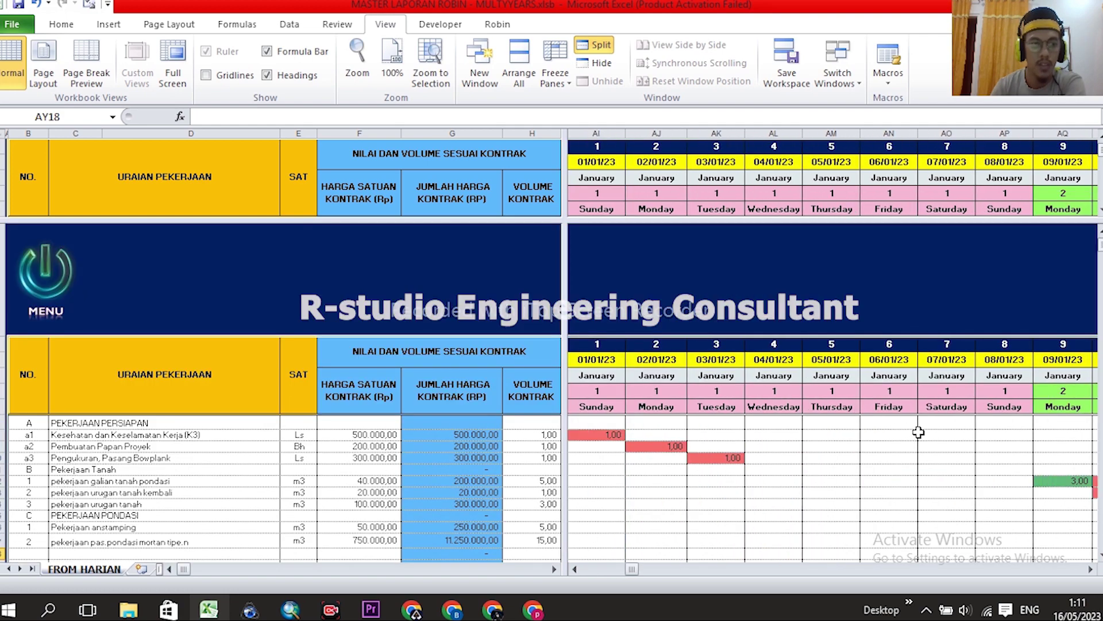
Remove the window split from the FROM HARIAN sheet and return to the workbook's main menu
{"action": "left_click", "coordinate": [597, 45]}
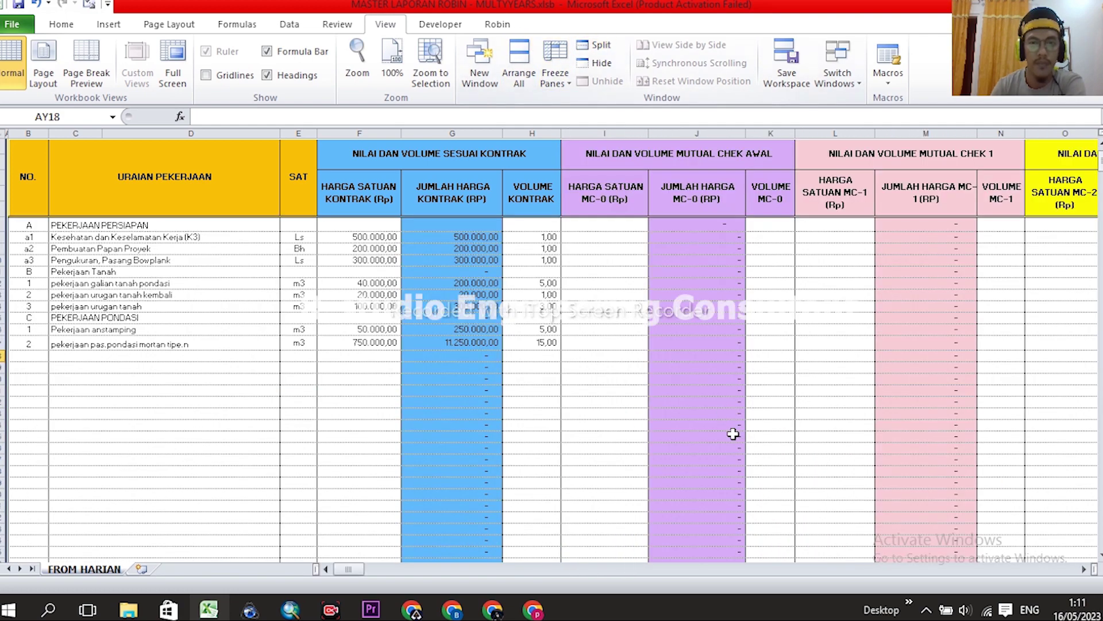
{"action": "scroll", "coordinate": [733, 434], "scroll_direction": "up", "scroll_amount": 2}
{"action": "left_click", "coordinate": [48, 197]}
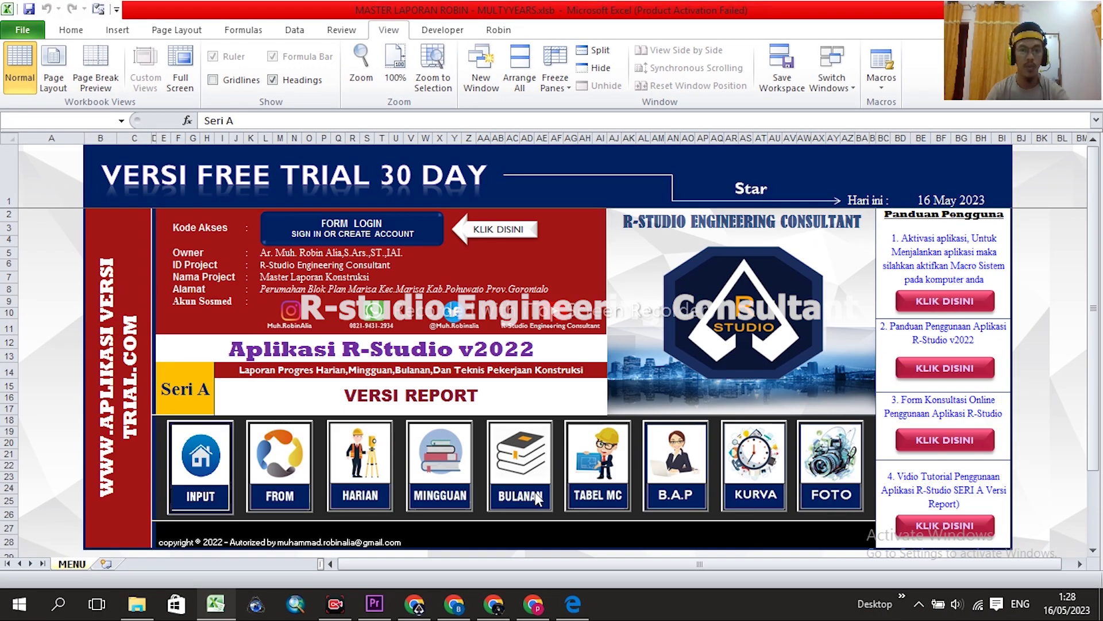
Open the BULANAN report and apply its KODE filter with the "-" entries excluded
{"action": "left_click", "coordinate": [529, 448]}
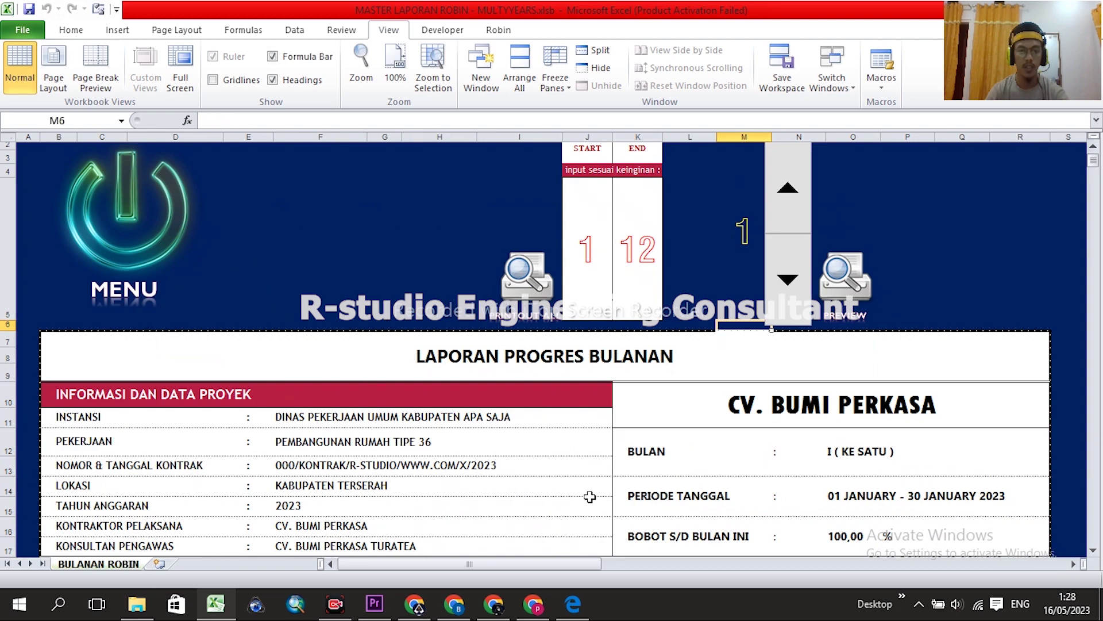
{"action": "left_click", "coordinate": [976, 228]}
{"action": "scroll", "coordinate": [759, 356], "scroll_direction": "down", "scroll_amount": 7}
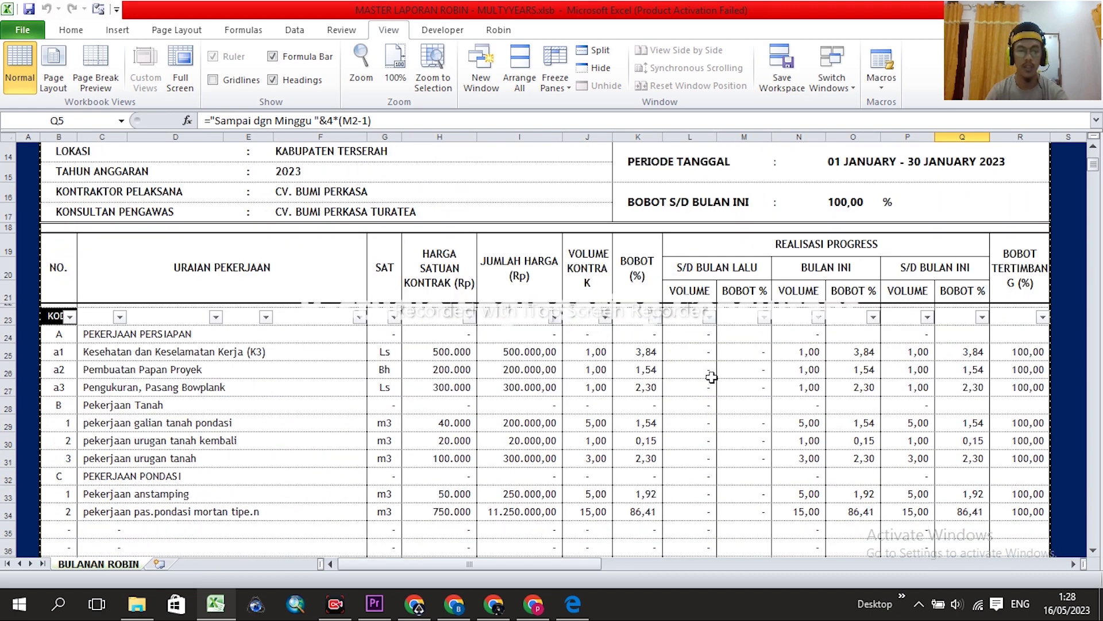
{"action": "scroll", "coordinate": [761, 364], "scroll_direction": "up", "scroll_amount": 3}
{"action": "left_click", "coordinate": [70, 316]}
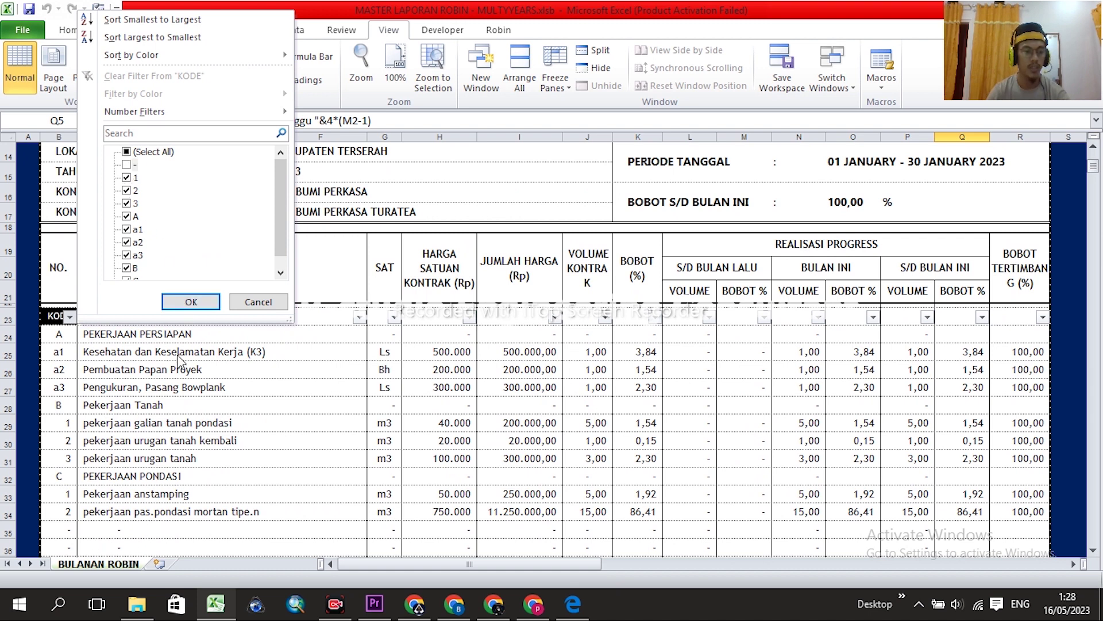
{"action": "left_click", "coordinate": [193, 303]}
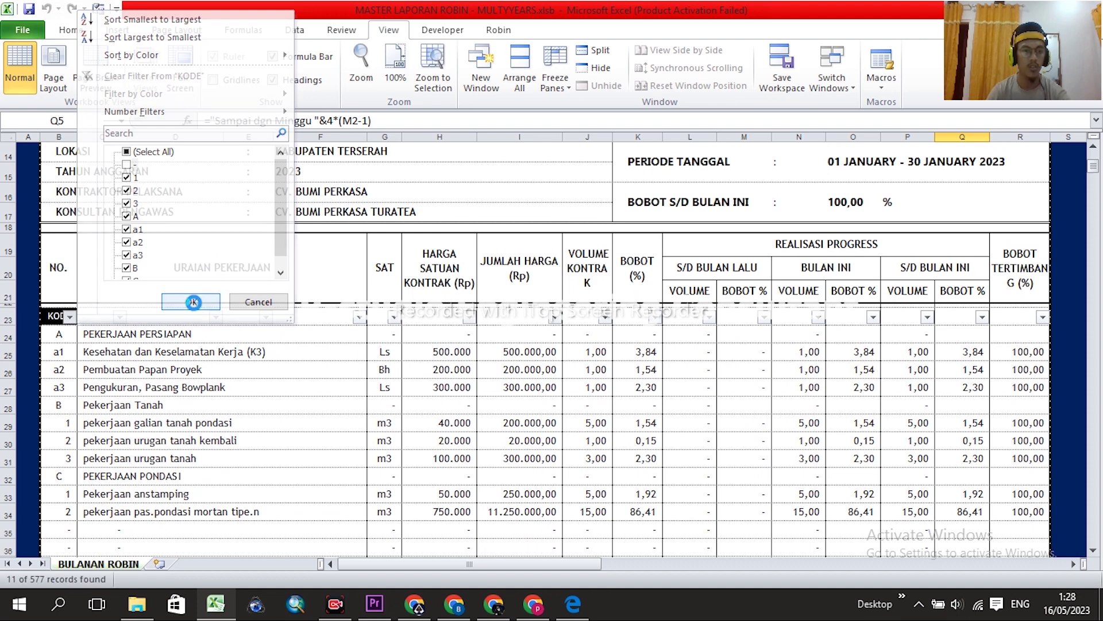
Examine the monthly report's item rows, cost totals, BOBOT summary and signature block
{"action": "scroll", "coordinate": [589, 387], "scroll_direction": "down", "scroll_amount": 4}
{"action": "scroll", "coordinate": [589, 386], "scroll_direction": "down", "scroll_amount": 3}
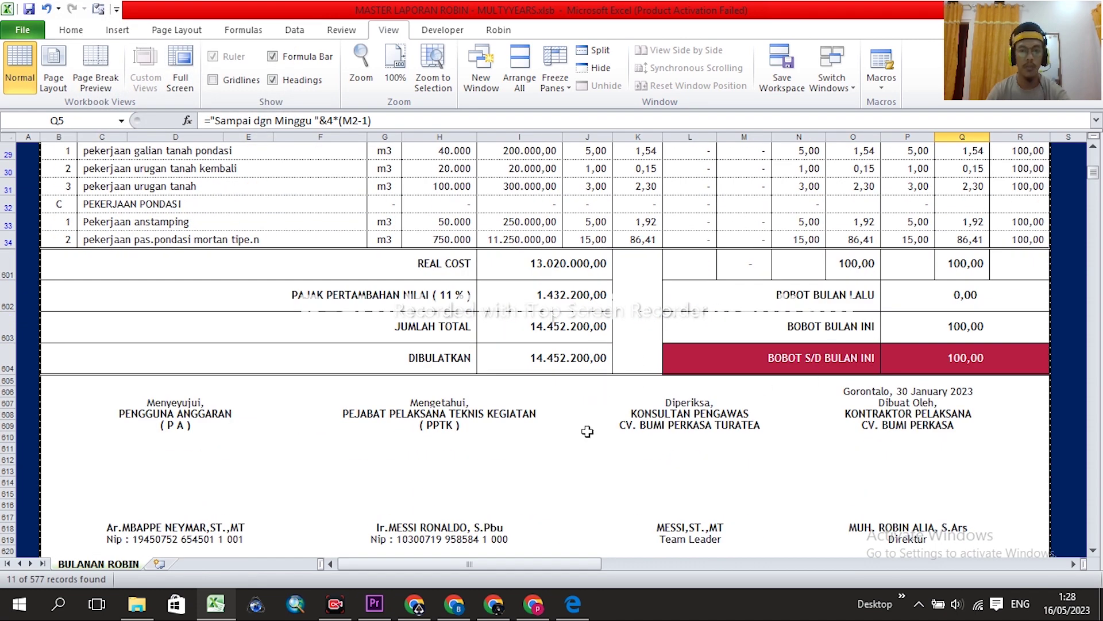
{"action": "scroll", "coordinate": [711, 390], "scroll_direction": "up", "scroll_amount": 4}
{"action": "scroll", "coordinate": [976, 462], "scroll_direction": "up", "scroll_amount": 6}
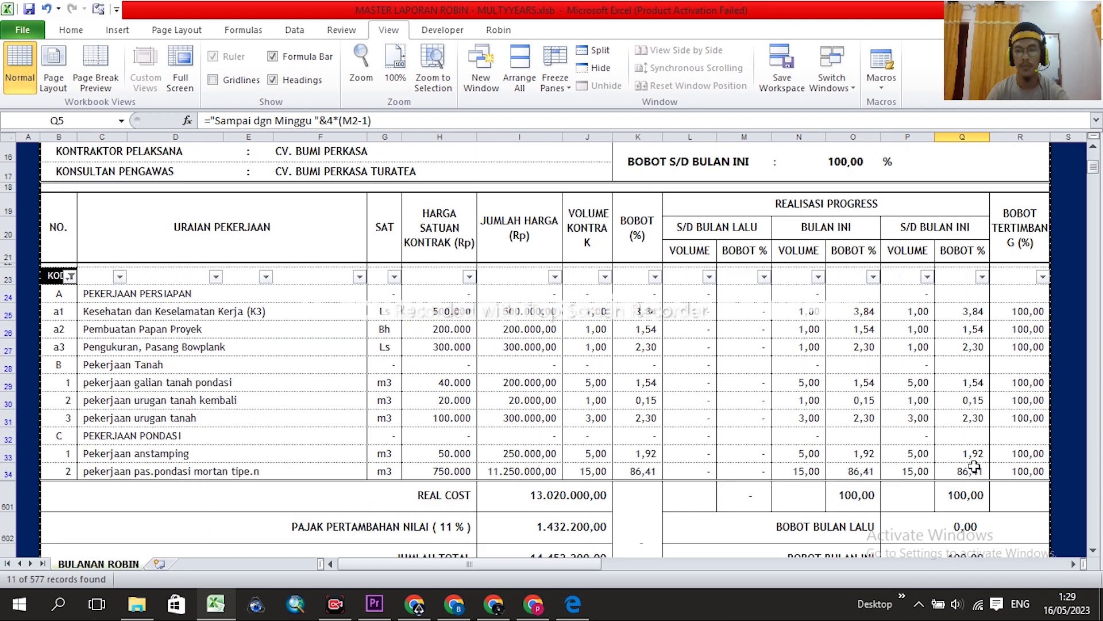
{"action": "left_click", "coordinate": [846, 262]}
{"action": "scroll", "coordinate": [887, 394], "scroll_direction": "down", "scroll_amount": 6}
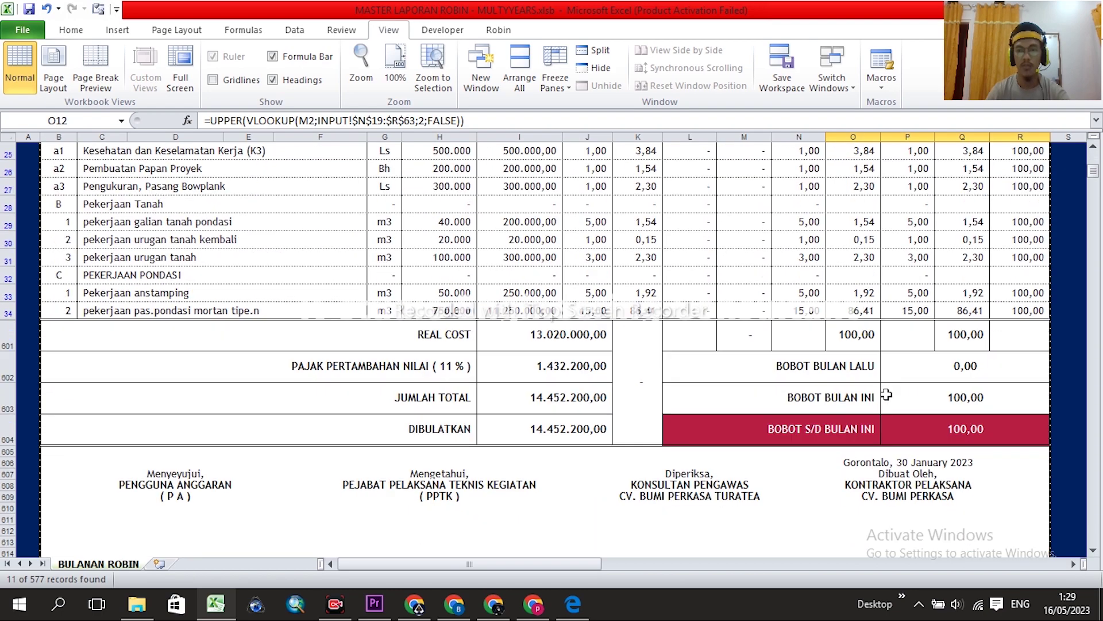
{"action": "left_click", "coordinate": [950, 440]}
{"action": "scroll", "coordinate": [863, 349], "scroll_direction": "up", "scroll_amount": 4}
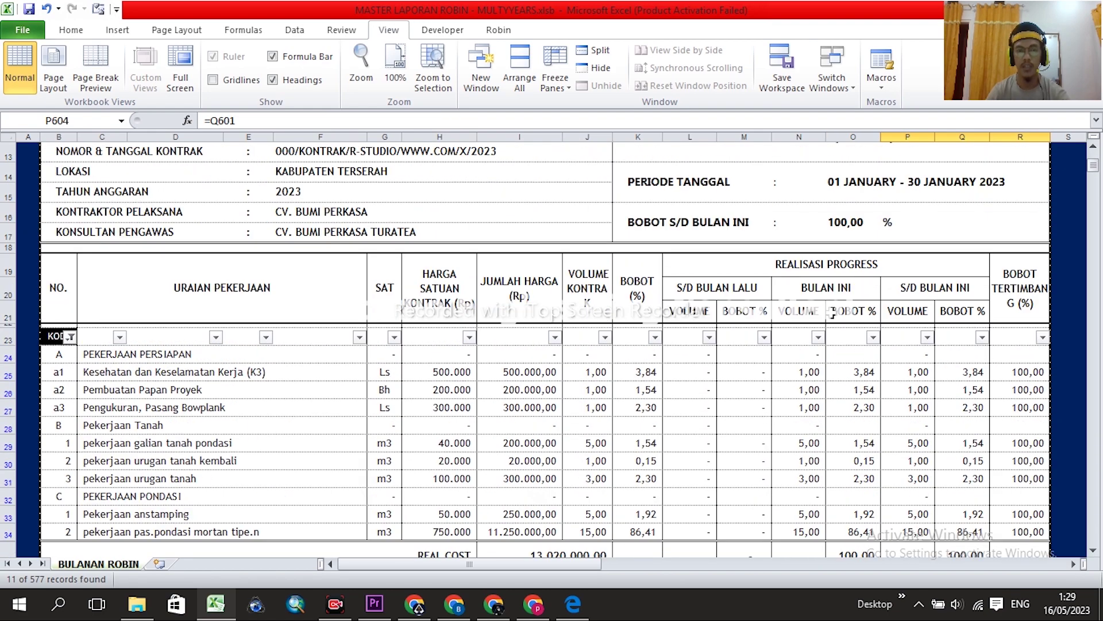
Check the monthly report's BULAN, PERIODE TANGGAL and BOBOT S/D BULAN INI fields and the month and print controls above them
{"action": "scroll", "coordinate": [846, 401], "scroll_direction": "up", "scroll_amount": 1}
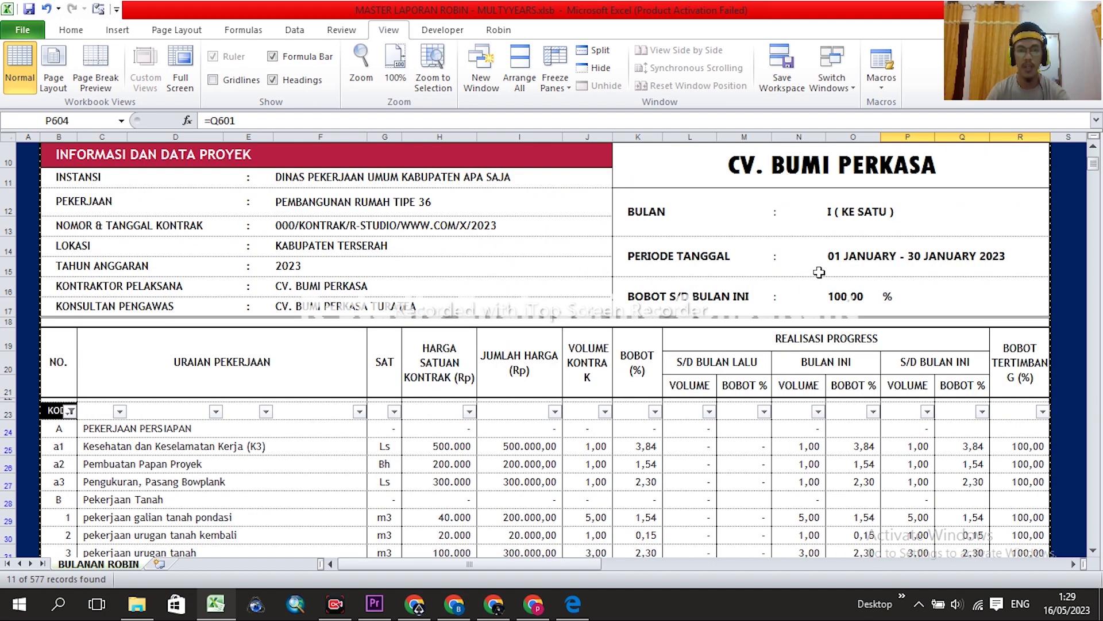
{"action": "left_click", "coordinate": [850, 207]}
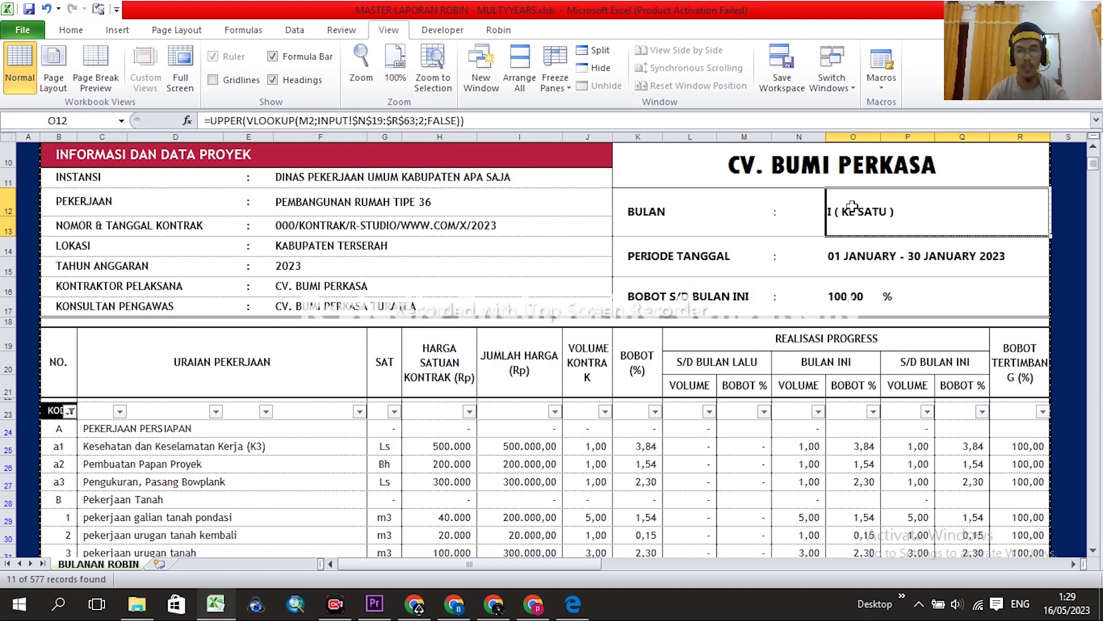
{"action": "scroll", "coordinate": [873, 242], "scroll_direction": "down", "scroll_amount": 2}
{"action": "scroll", "coordinate": [847, 310], "scroll_direction": "up", "scroll_amount": 2}
{"action": "left_click", "coordinate": [844, 300]}
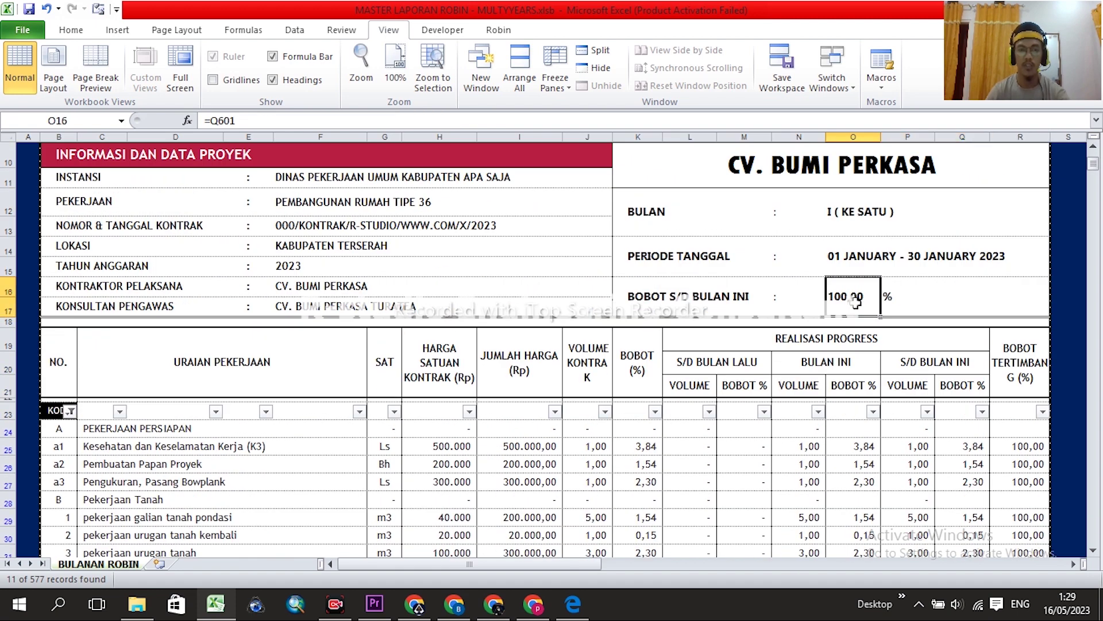
{"action": "scroll", "coordinate": [857, 303], "scroll_direction": "up", "scroll_amount": 3}
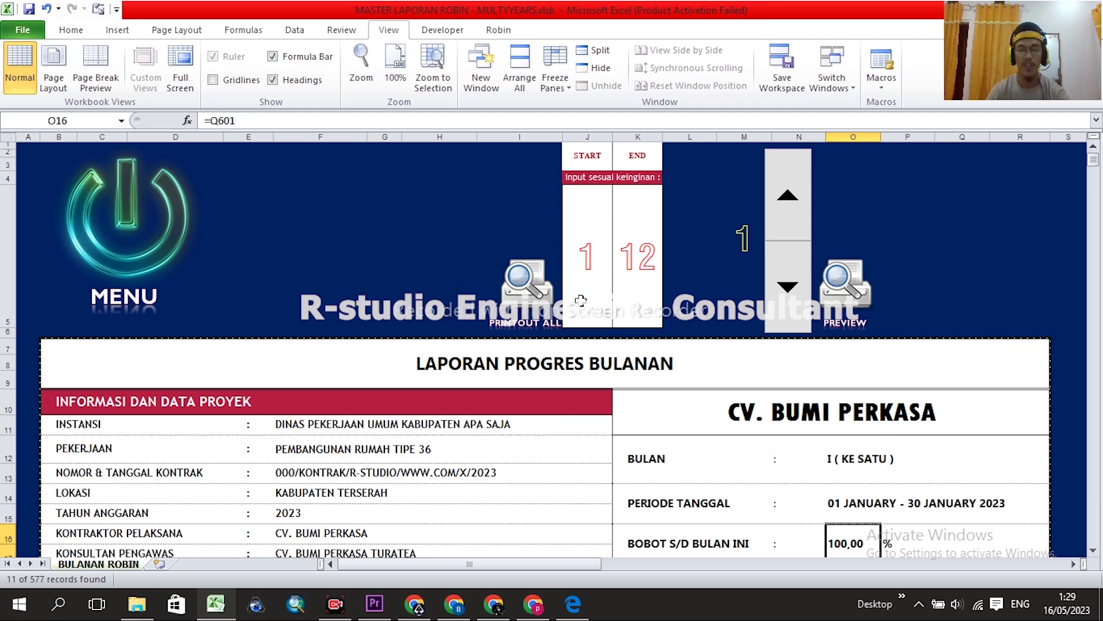
{"action": "left_click", "coordinate": [923, 248]}
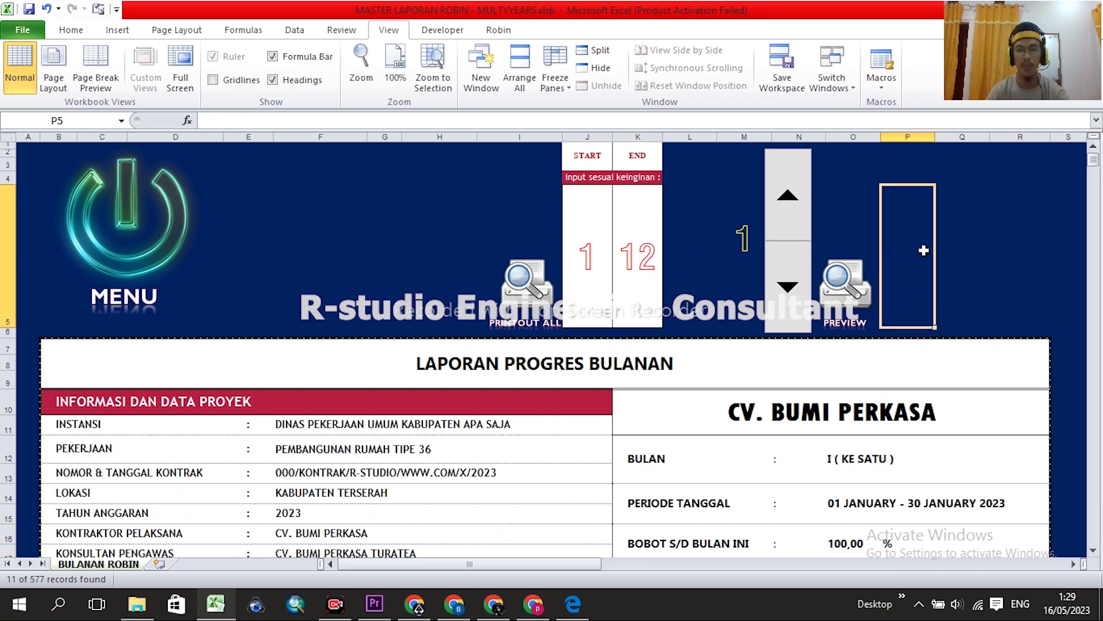